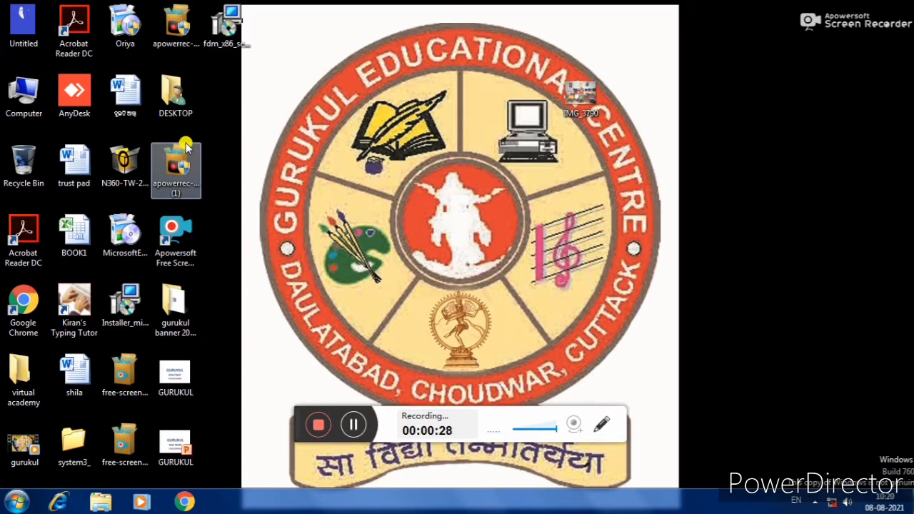
Launch Microsoft Excel 2010 from the Microsoft Office group in the Start menu's All Programs list.
left_click(17, 500)
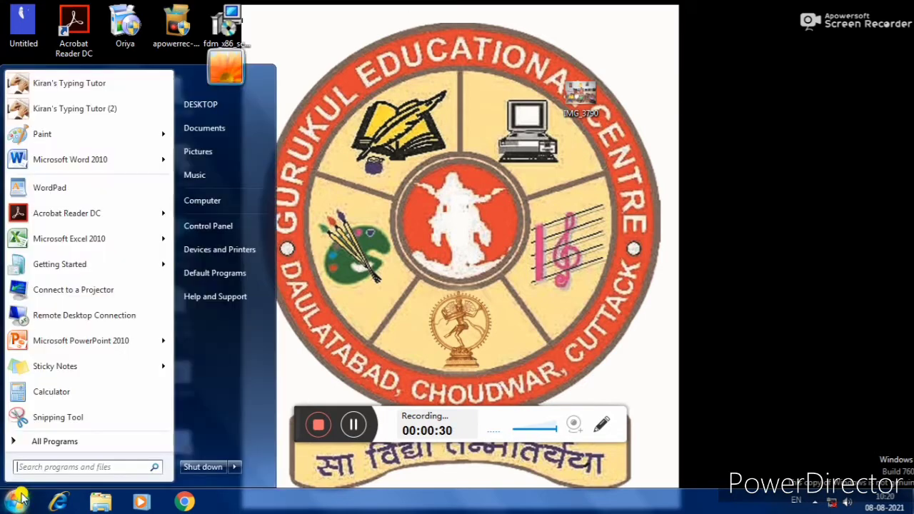
left_click(114, 158)
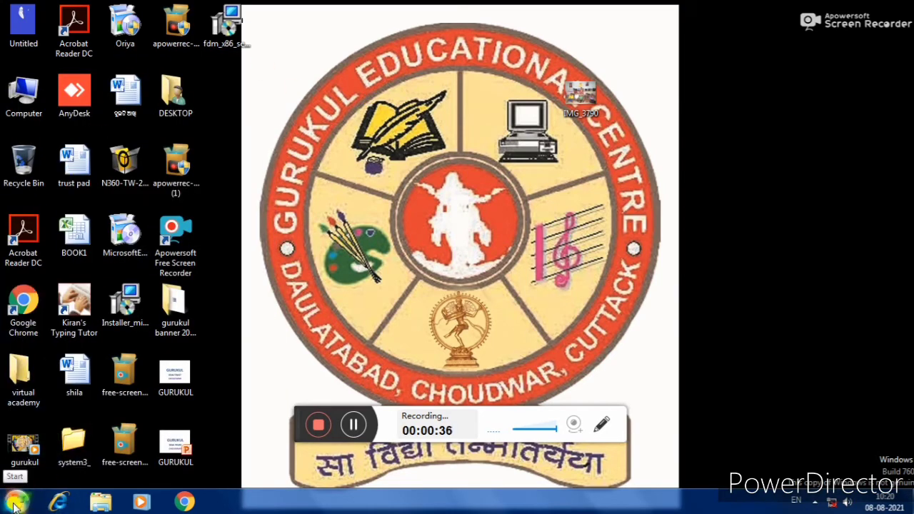
left_click(15, 504)
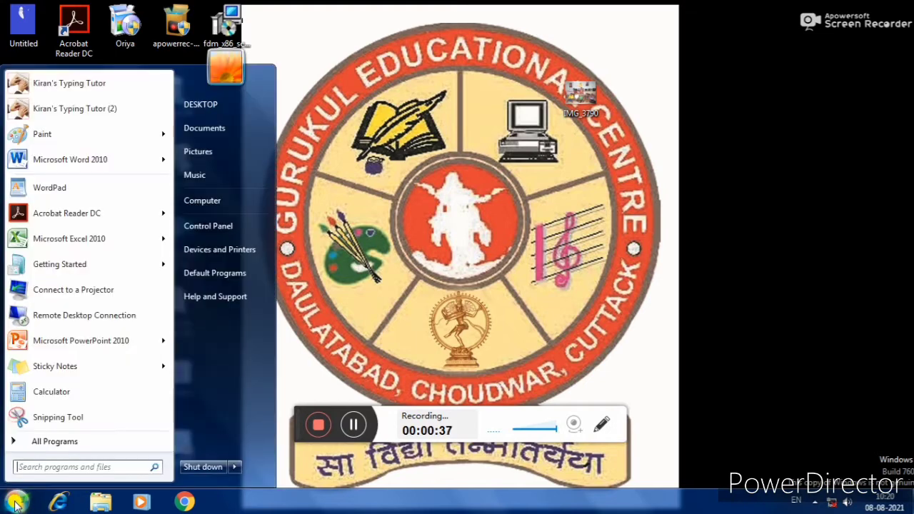
left_click(63, 438)
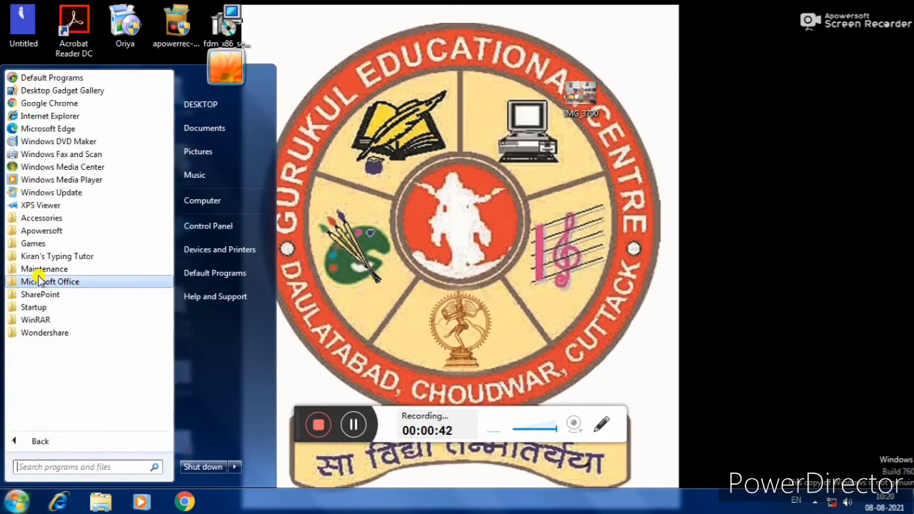
left_click(73, 283)
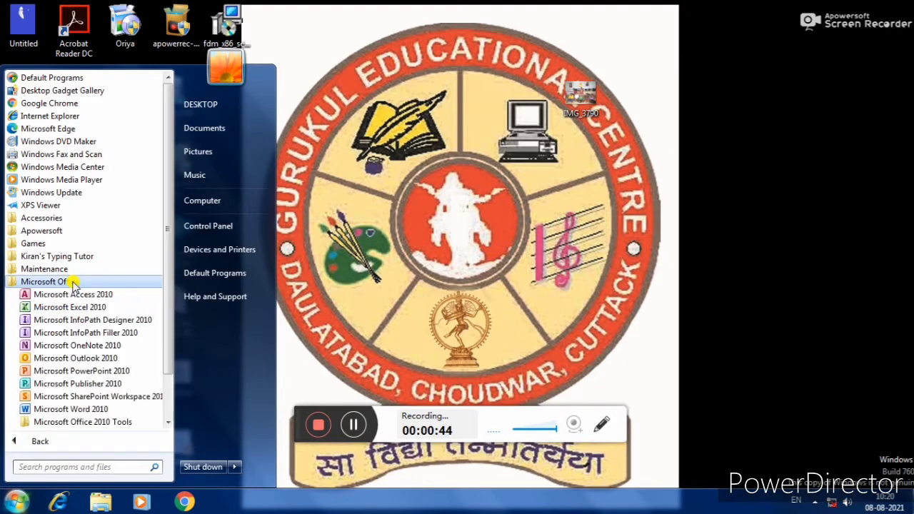
scroll(98, 285, "down", 1)
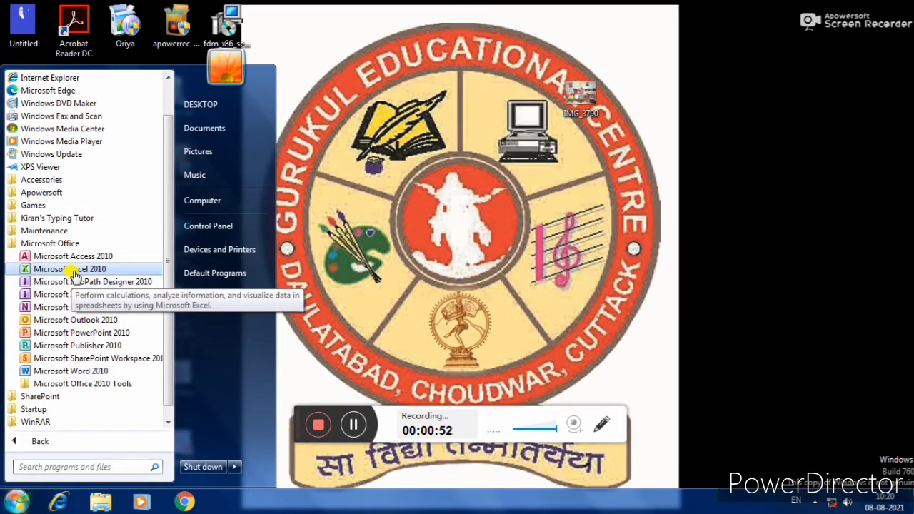
left_click(74, 271)
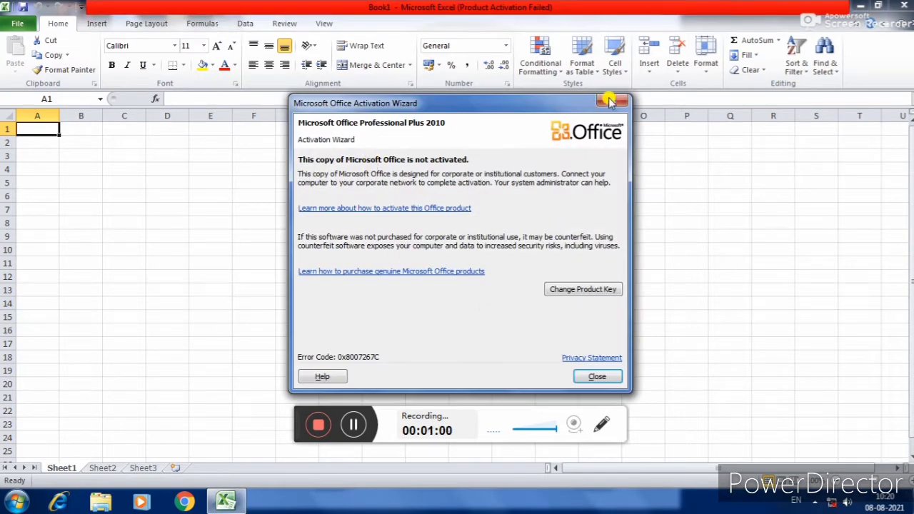
Dismiss the activation notice, close Book1 without saving, then open and close BOOK1 from the desktop.
left_click(607, 99)
left_click(902, 5)
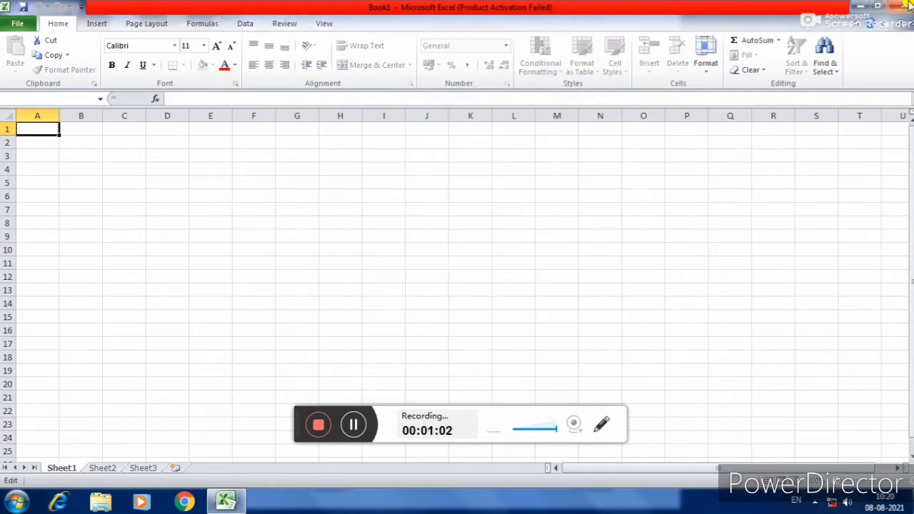
left_click(457, 267)
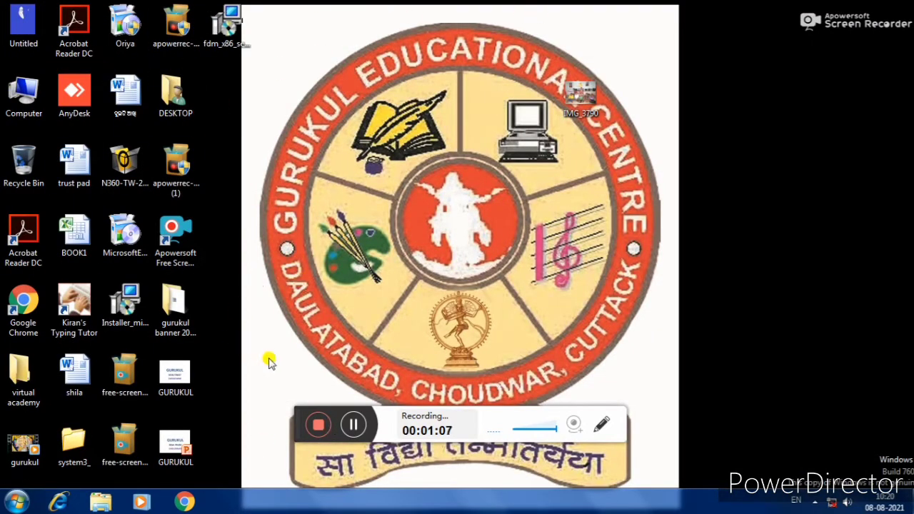
double_click(64, 239)
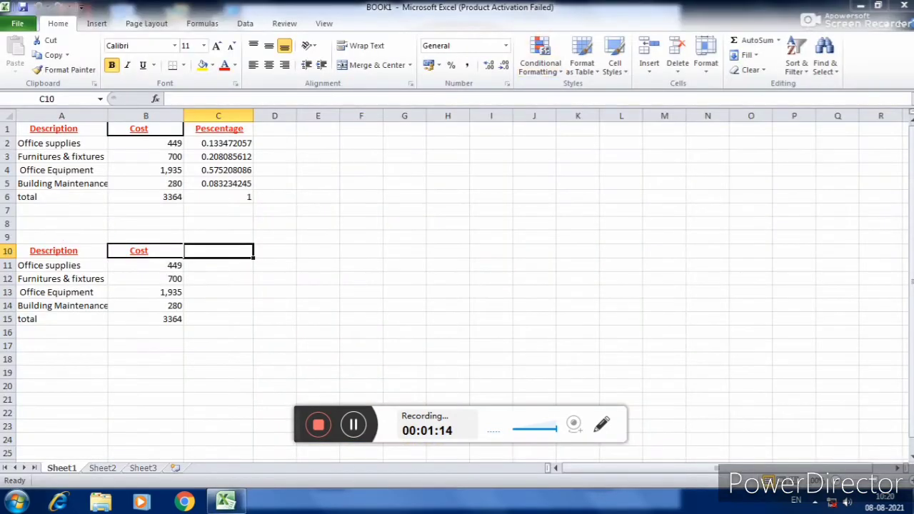
left_click(903, 6)
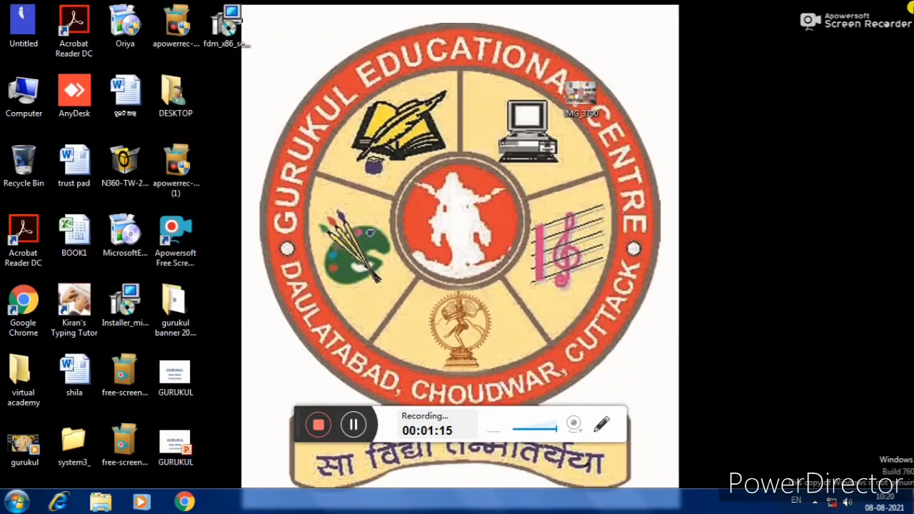
Relaunch Microsoft Excel 2010 from the Start menu program list.
left_click(10, 504)
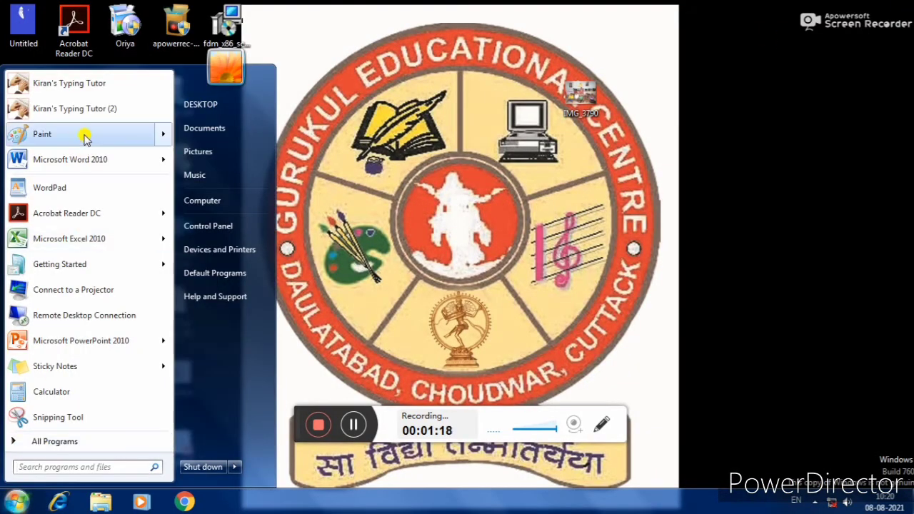
mouse_move(55, 152)
mouse_move(93, 159)
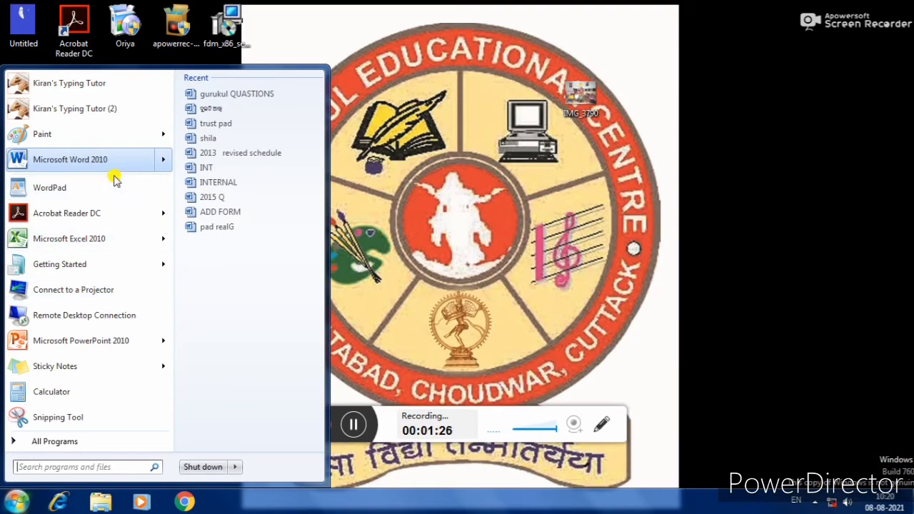
left_click(87, 239)
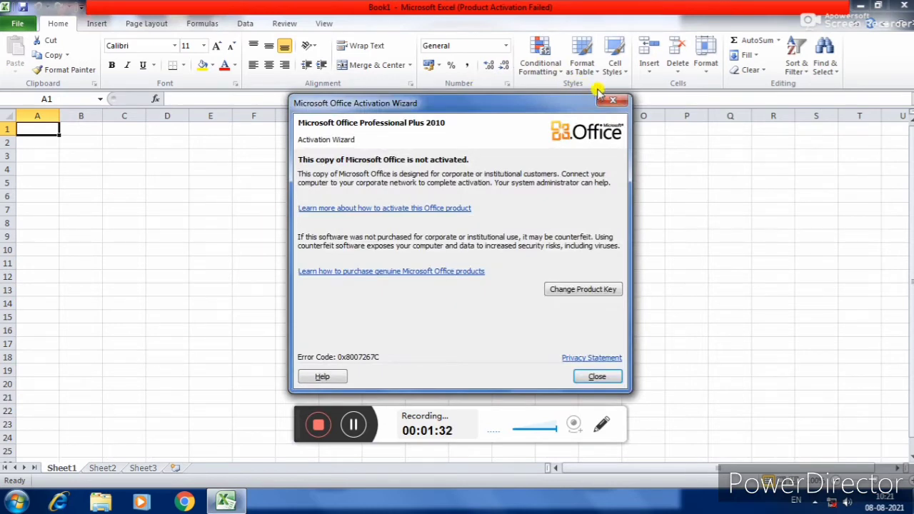
Dismiss the activation notice and practise selecting the range B4:P19.
left_click(612, 101)
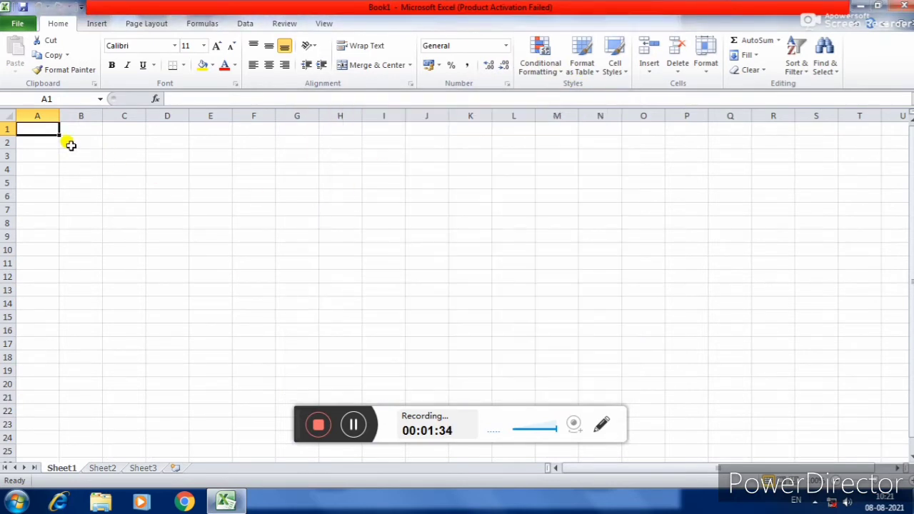
left_click(72, 128)
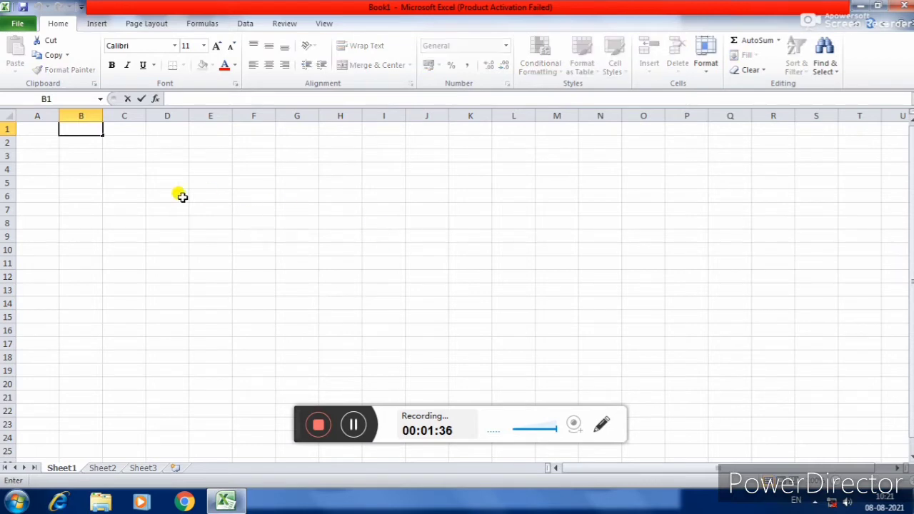
left_click_drag(83, 169, 672, 362)
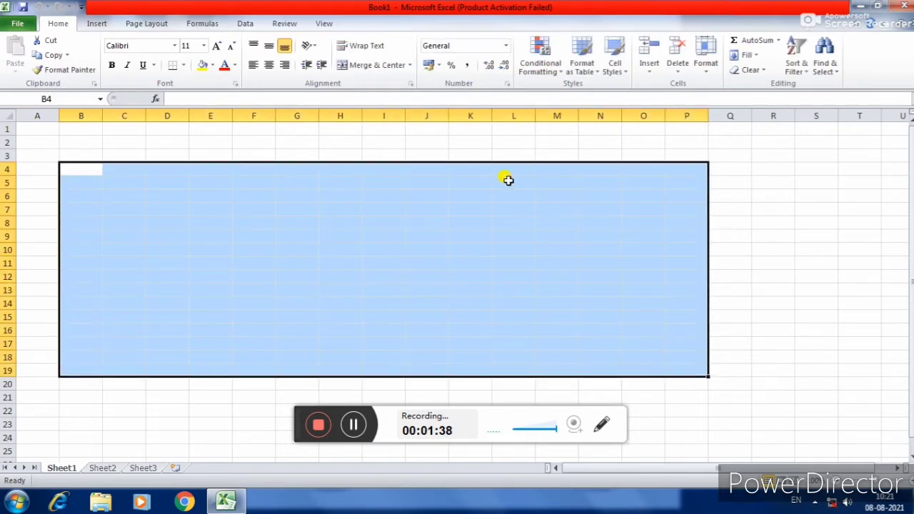
left_click(461, 244)
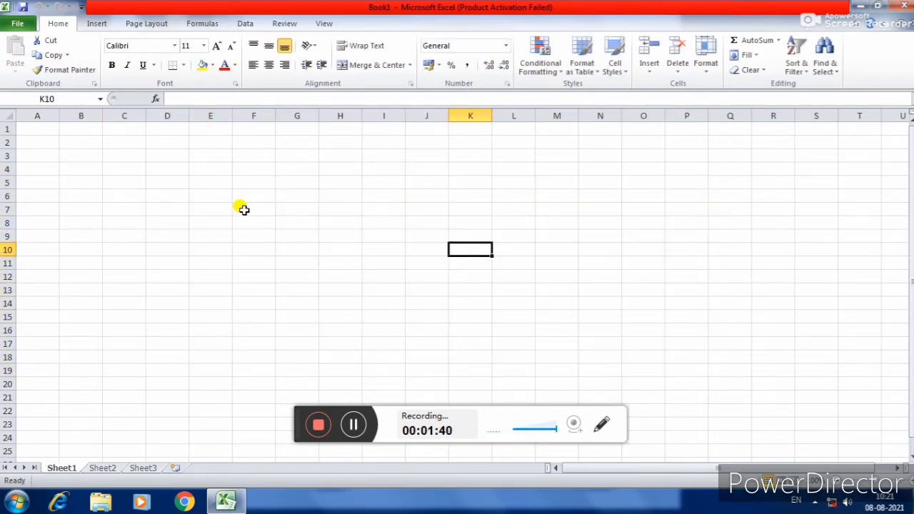
Practise selecting a block from G6 and single cells E9, E6 and I10, ending on G6.
mouse_move(299, 194)
left_mouse_down()
mouse_move(669, 285)
mouse_move(563, 314)
left_mouse_up()
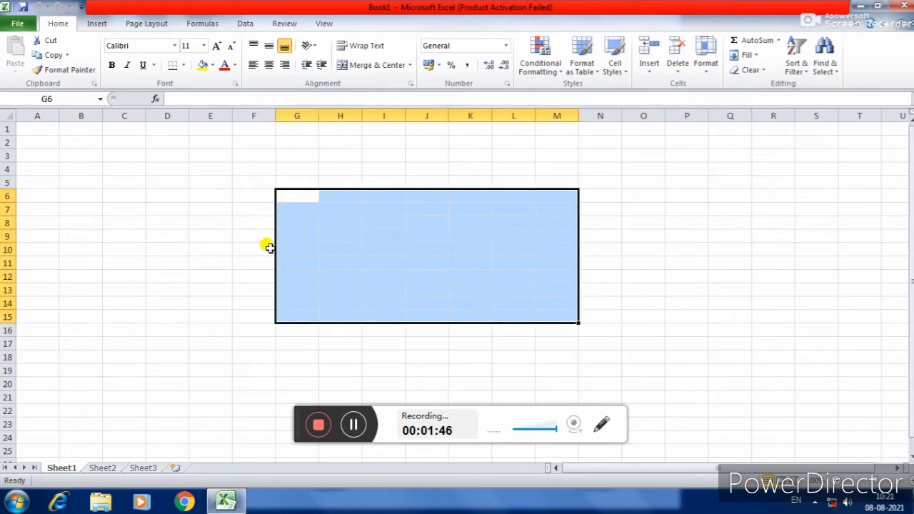
left_click(226, 235)
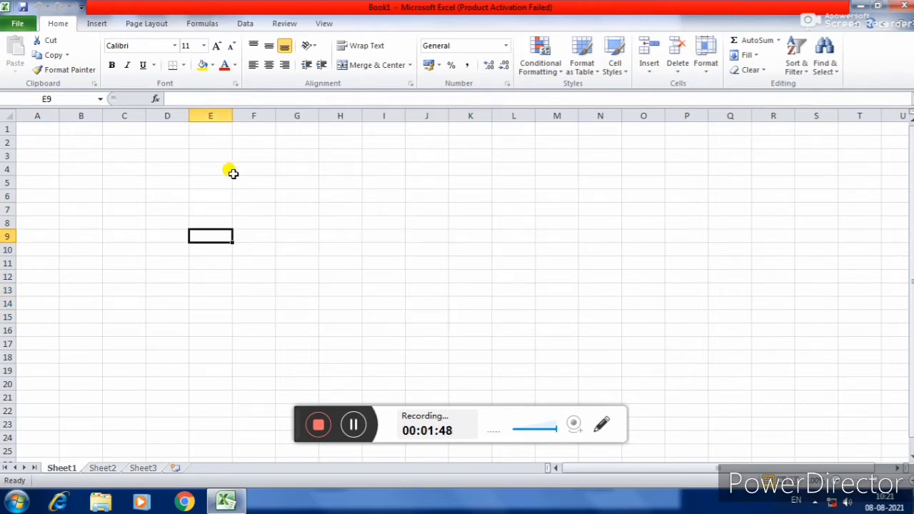
double_click(210, 191)
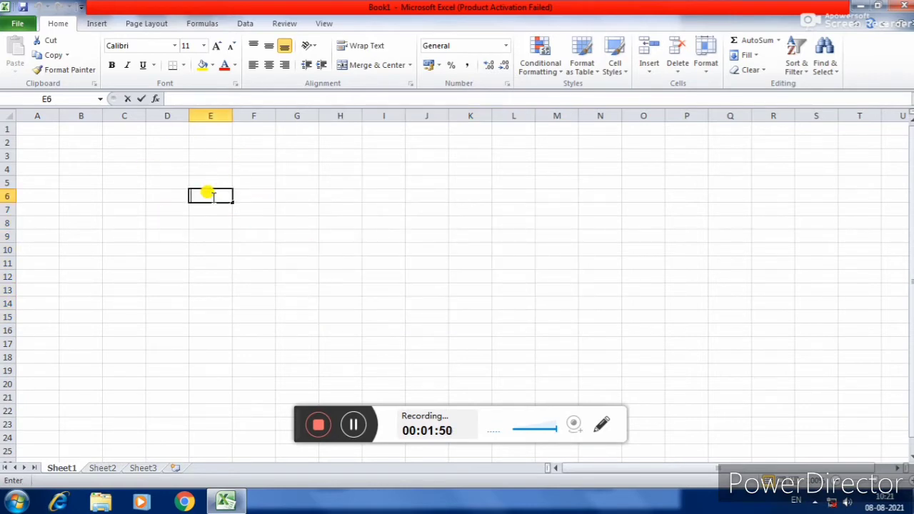
left_click(214, 166)
left_click(396, 248)
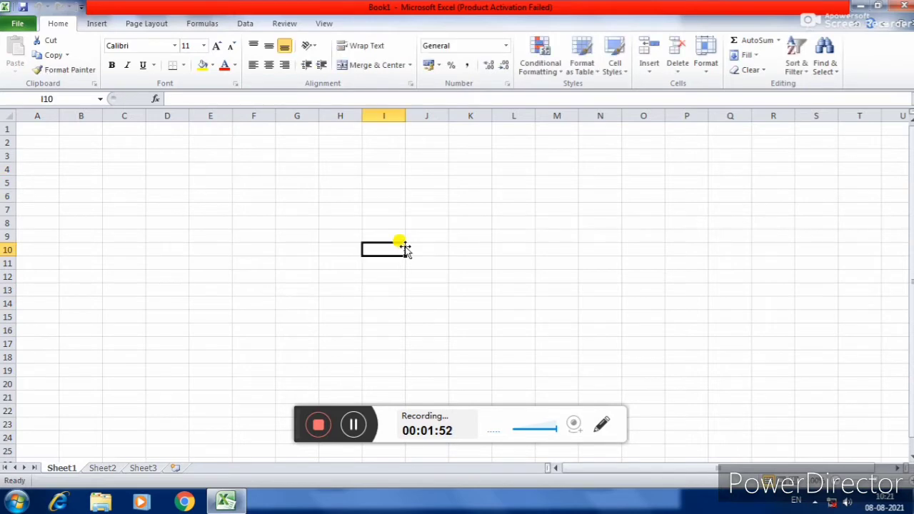
left_click(284, 191)
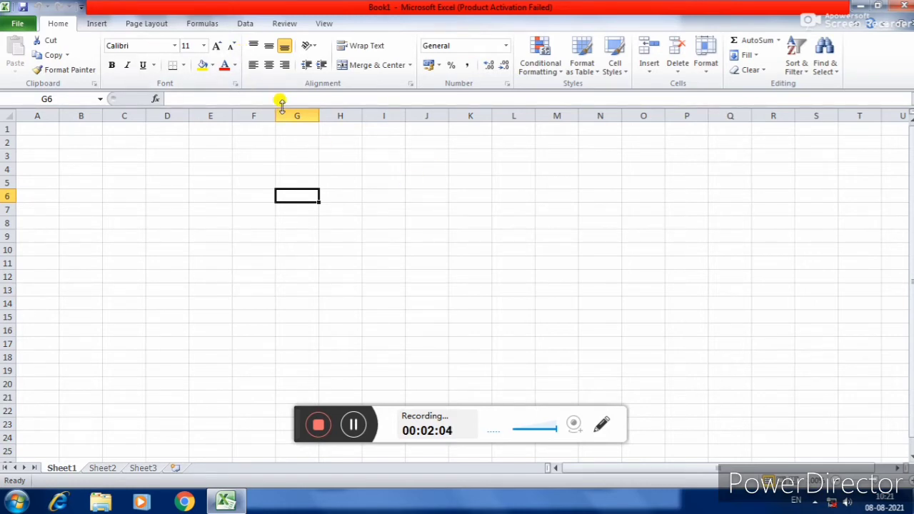
left_click(37, 115)
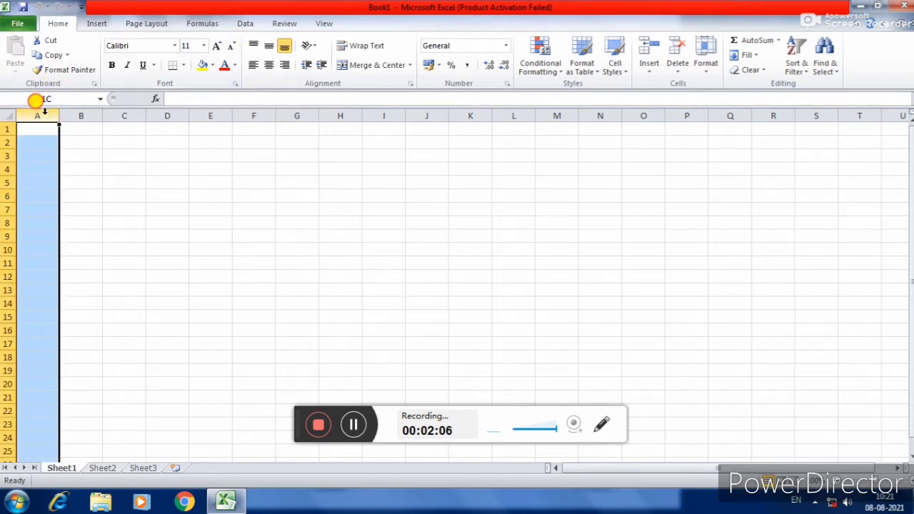
left_click(85, 116)
left_click(173, 128)
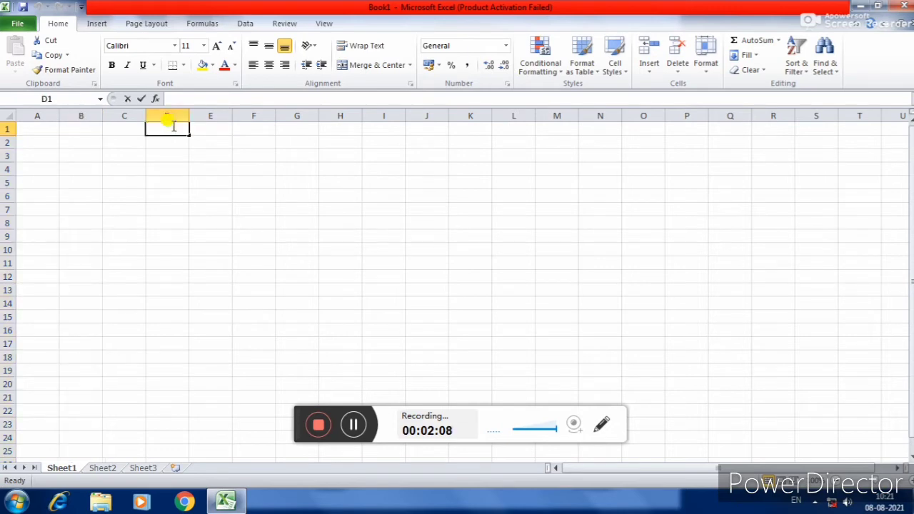
left_click(255, 114)
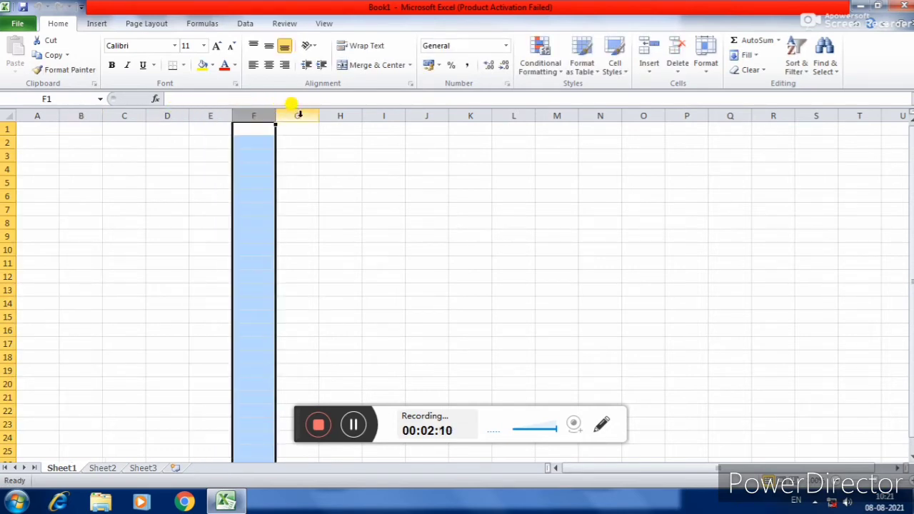
left_click(297, 115)
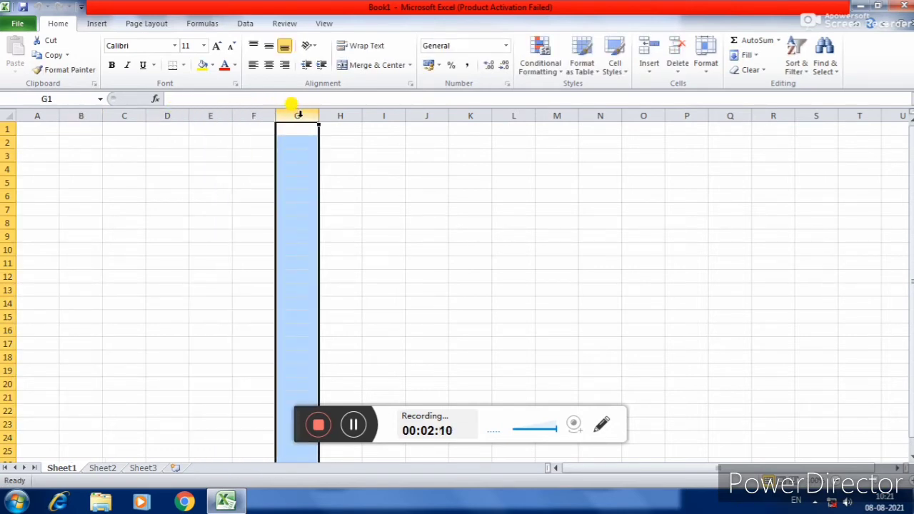
left_click(7, 142)
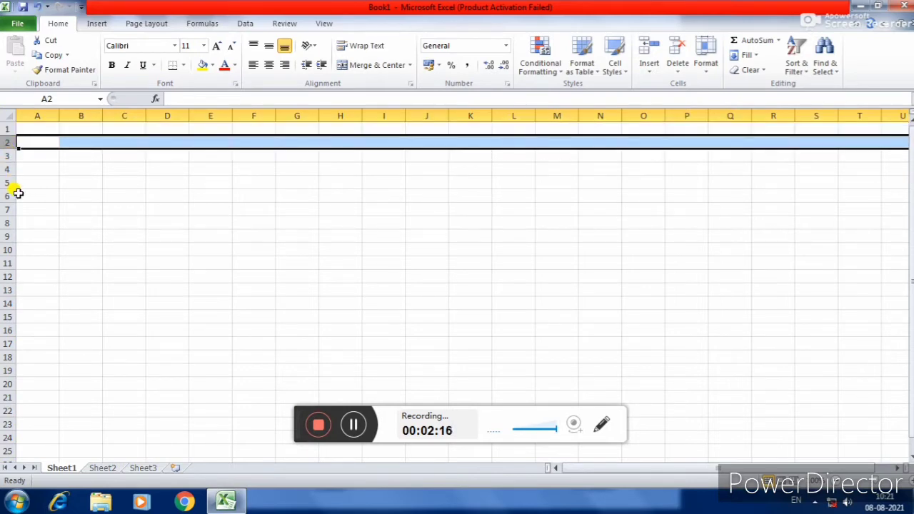
left_click(214, 165)
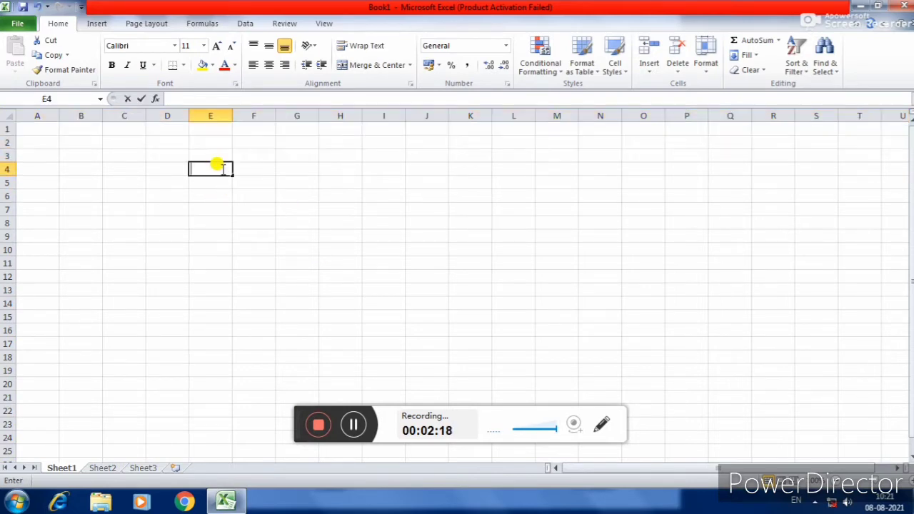
left_click(258, 168)
left_click(246, 196)
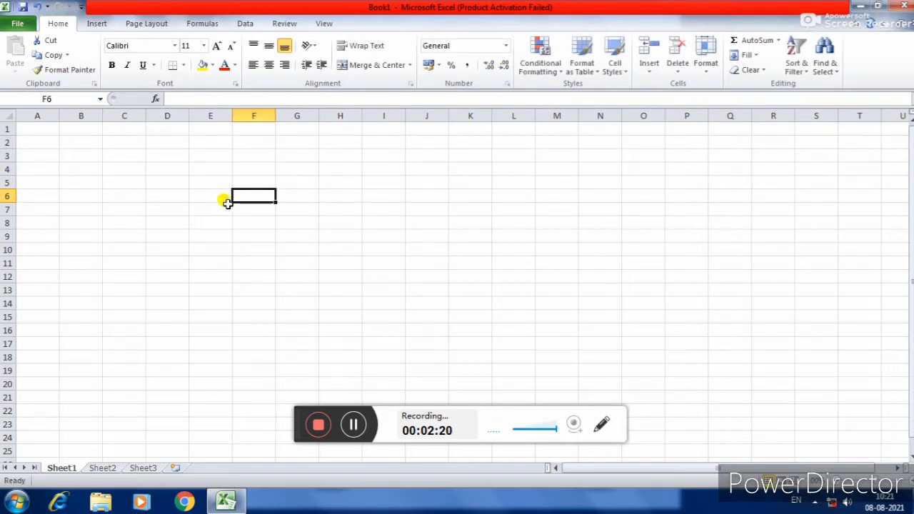
left_click(210, 207)
left_click(206, 237)
left_click(259, 224)
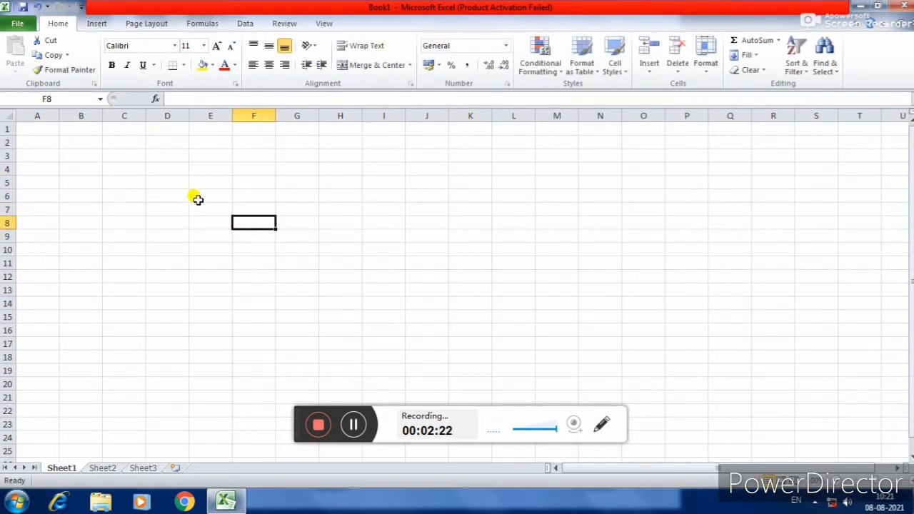
left_click(193, 197)
left_click(193, 208)
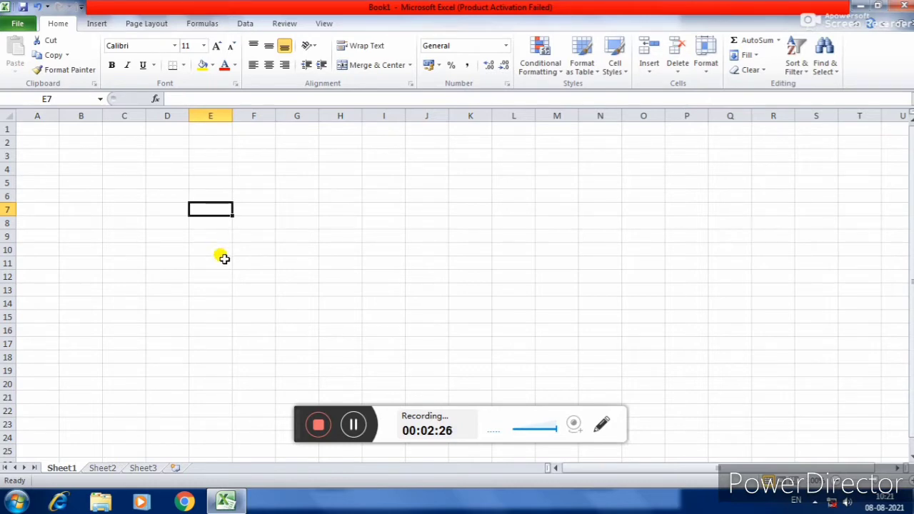
left_click(210, 262)
left_click(282, 231)
left_click(264, 207)
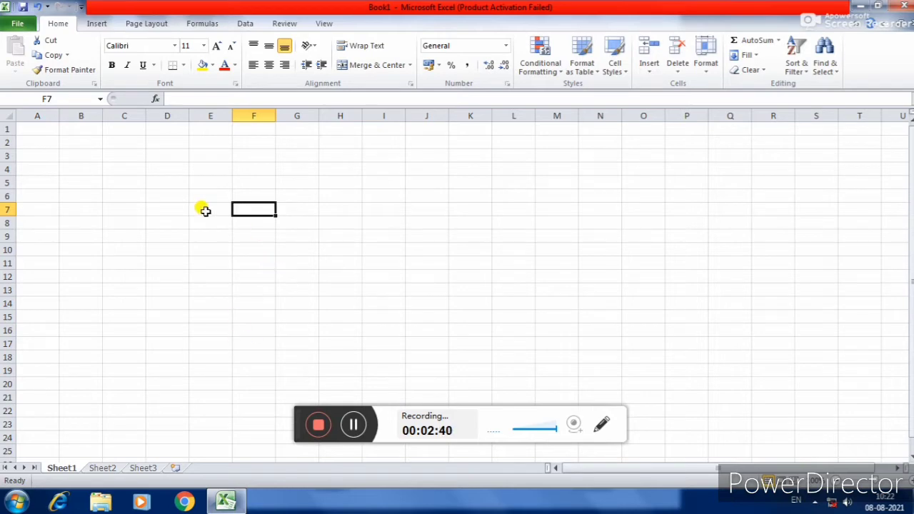
left_click(250, 194)
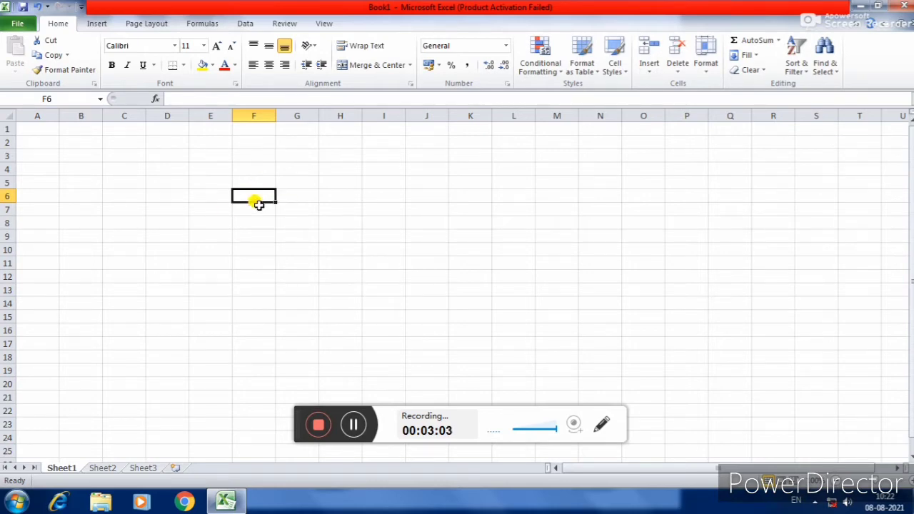
Enter a run of placeholder letters into cell F6 and commit it.
type("cvbcvbcvvbc")
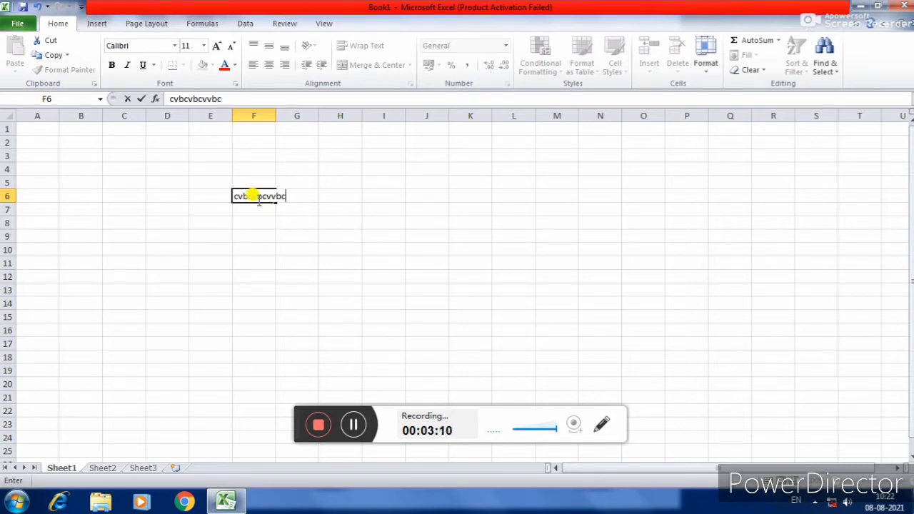
type("vvb")
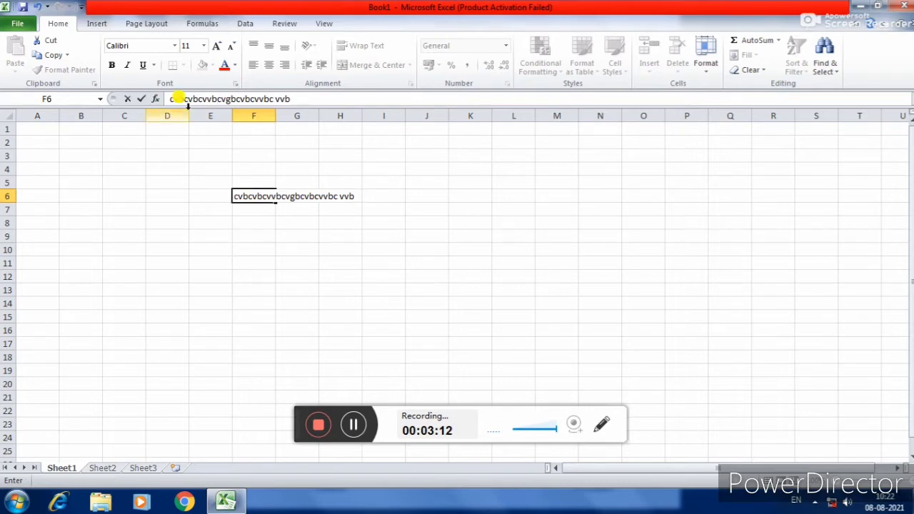
left_click(293, 98)
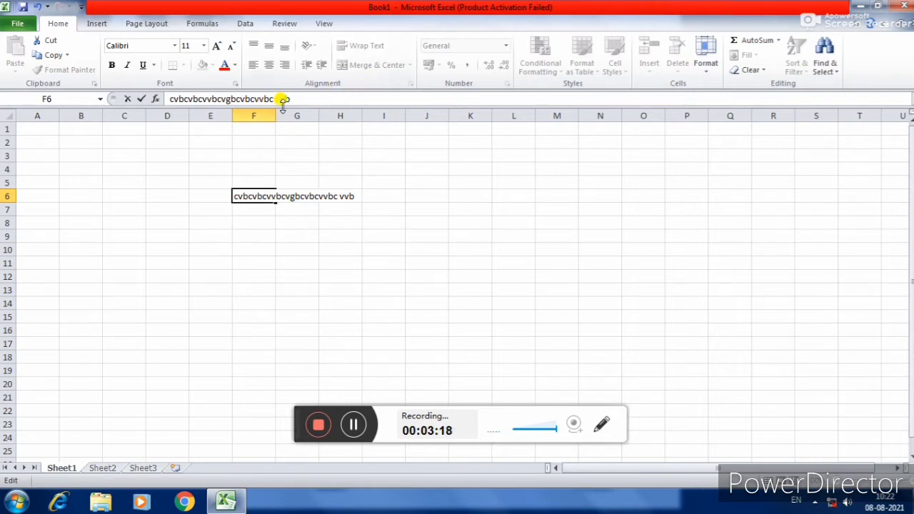
left_click(272, 223)
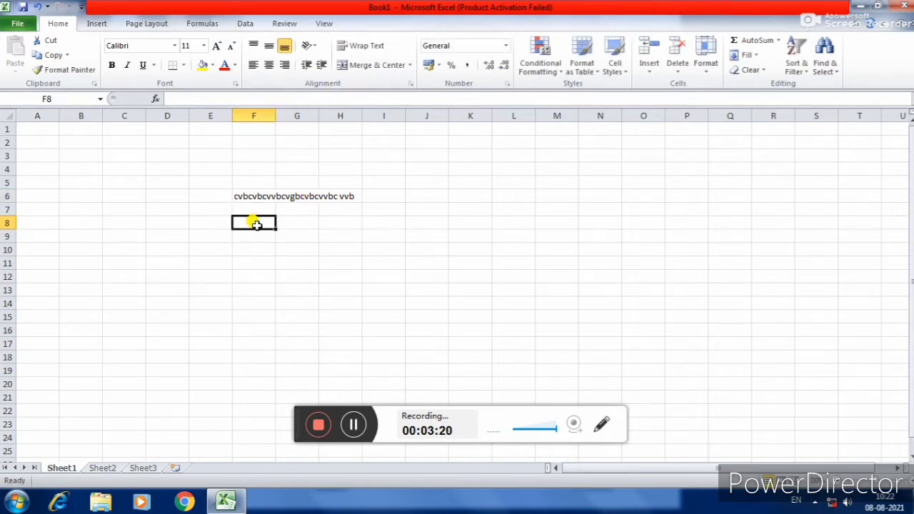
left_click(262, 177)
left_click(256, 195)
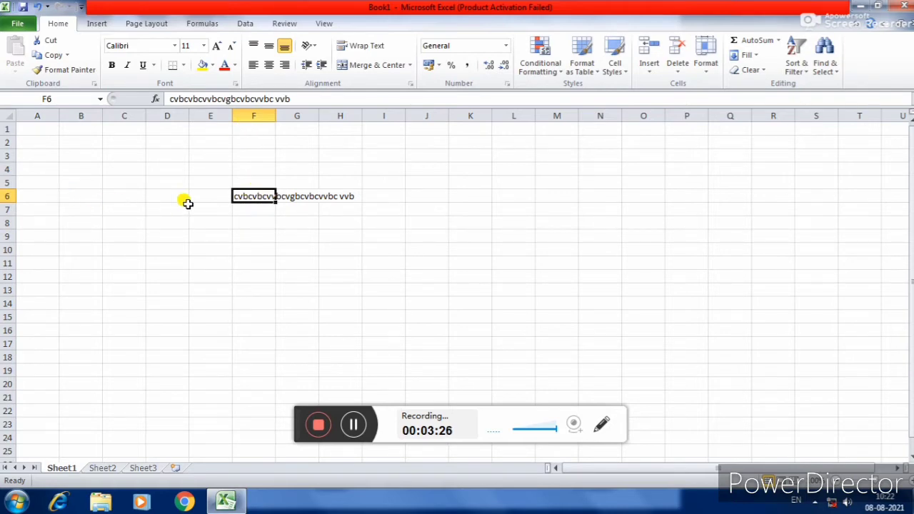
Enter 'nmkllnmk' in G6, which cuts off F6's displayed text.
double_click(299, 194)
type("nmkllnmk")
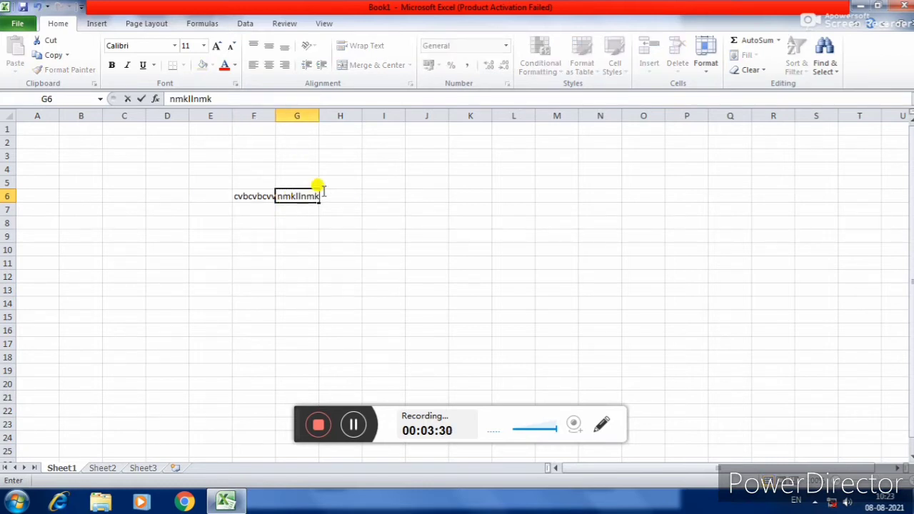
left_click(259, 213)
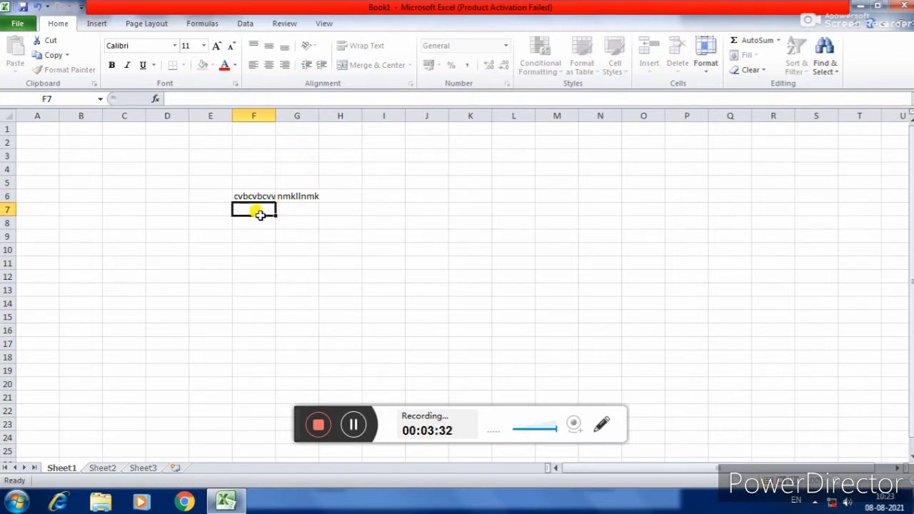
double_click(261, 195)
left_click(278, 237)
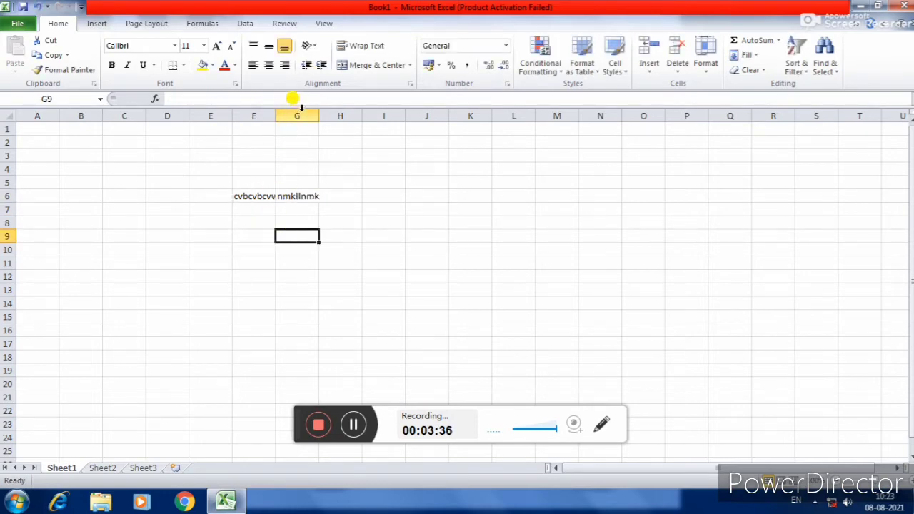
Reopen G6 and F6 to inspect their contents, then select empty cells J6 and K4.
double_click(297, 197)
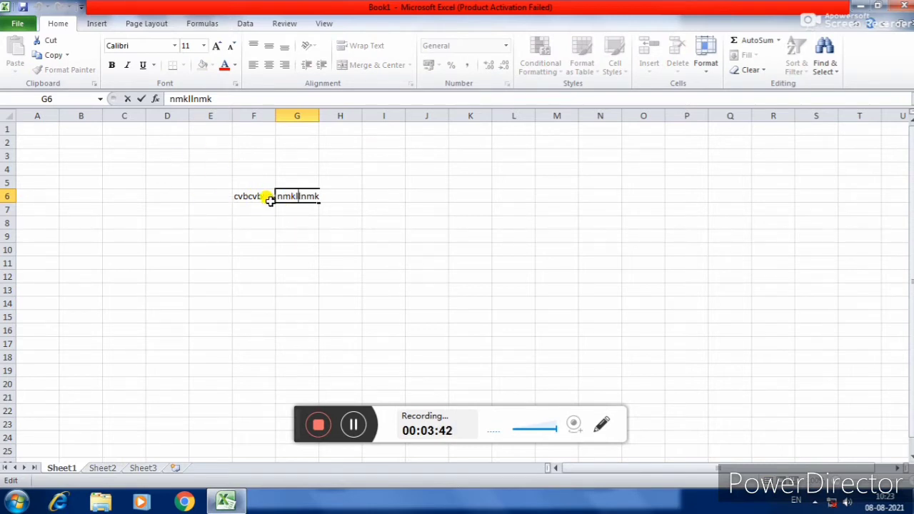
double_click(264, 197)
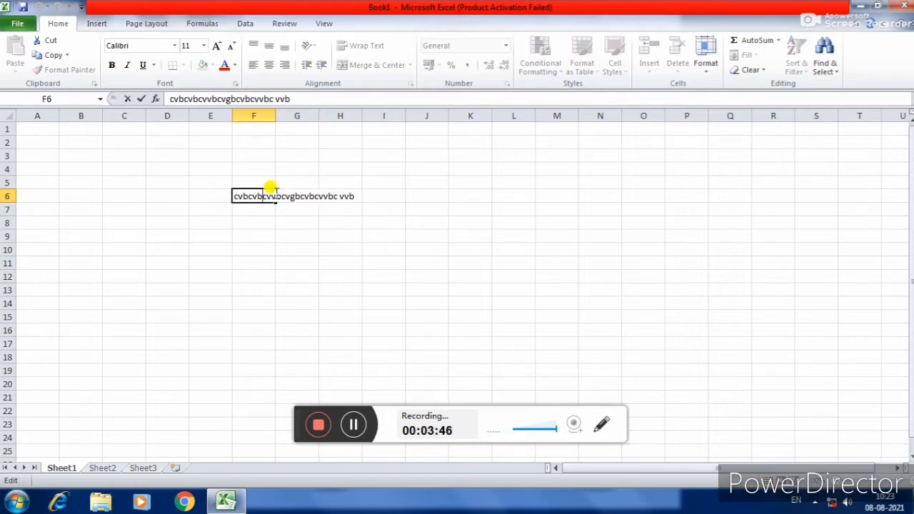
left_click(271, 244)
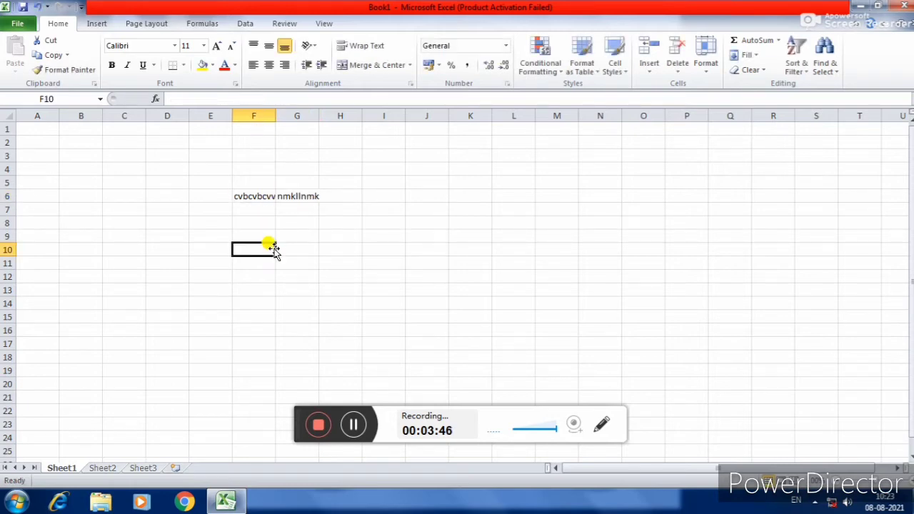
left_click(253, 193)
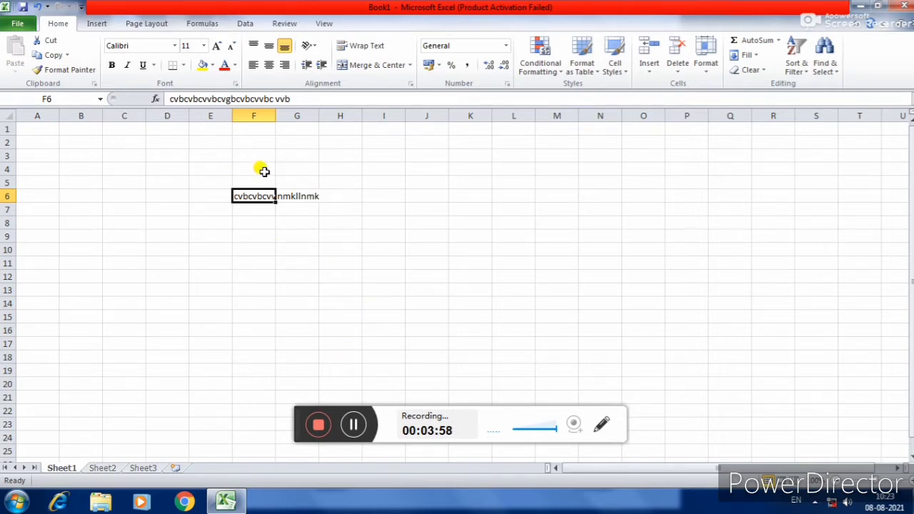
left_click(379, 183)
left_click(426, 191)
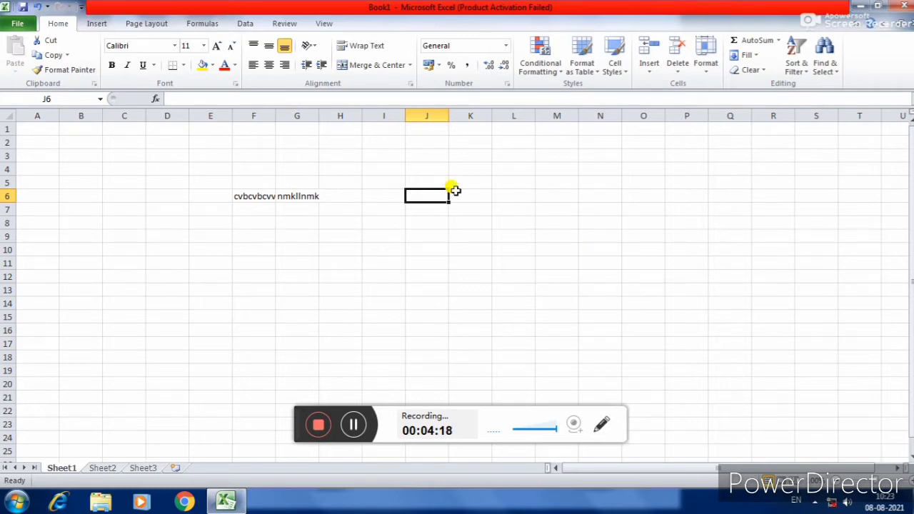
left_click(480, 170)
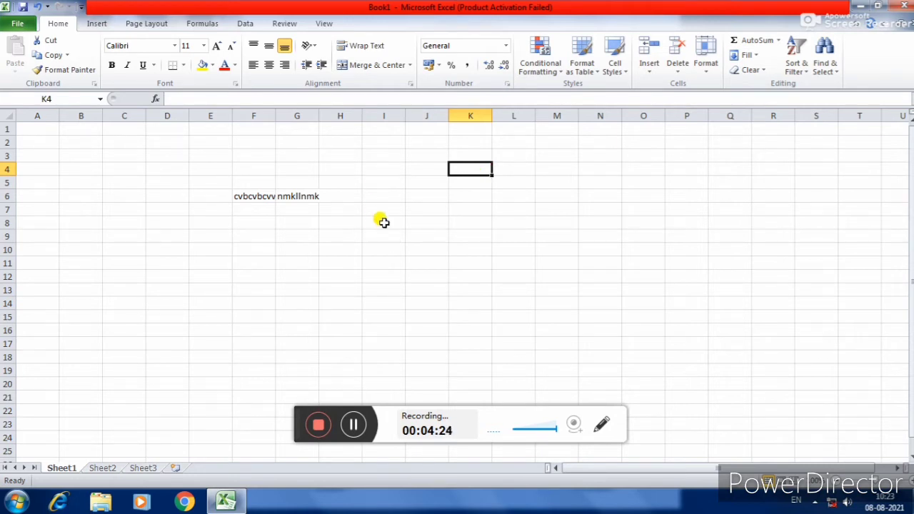
Practise selecting cells G7, G8 and a block down column G.
left_click(251, 207)
left_click(306, 205)
left_click(251, 226)
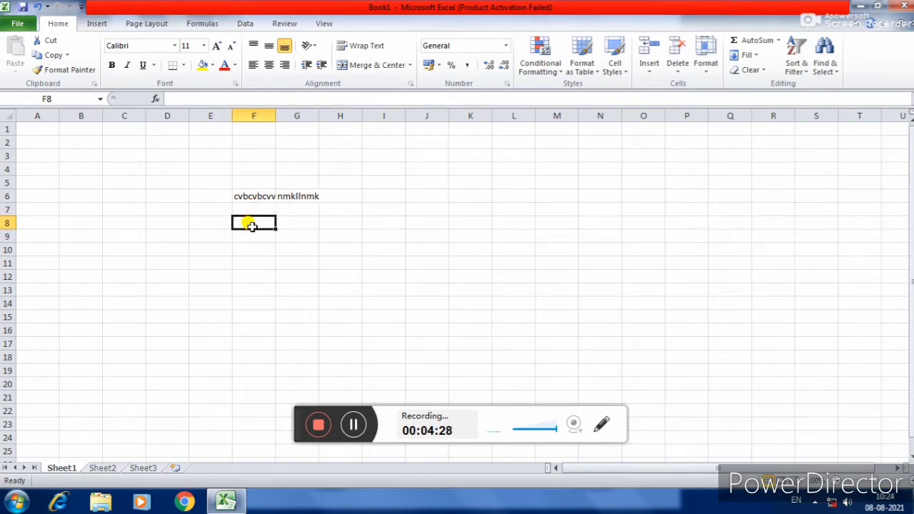
left_click(296, 218)
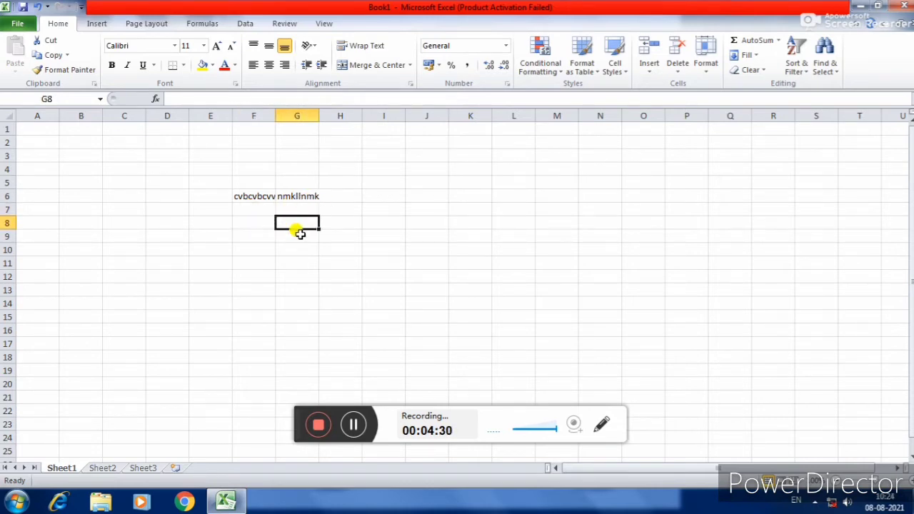
left_click_drag(299, 207, 306, 311)
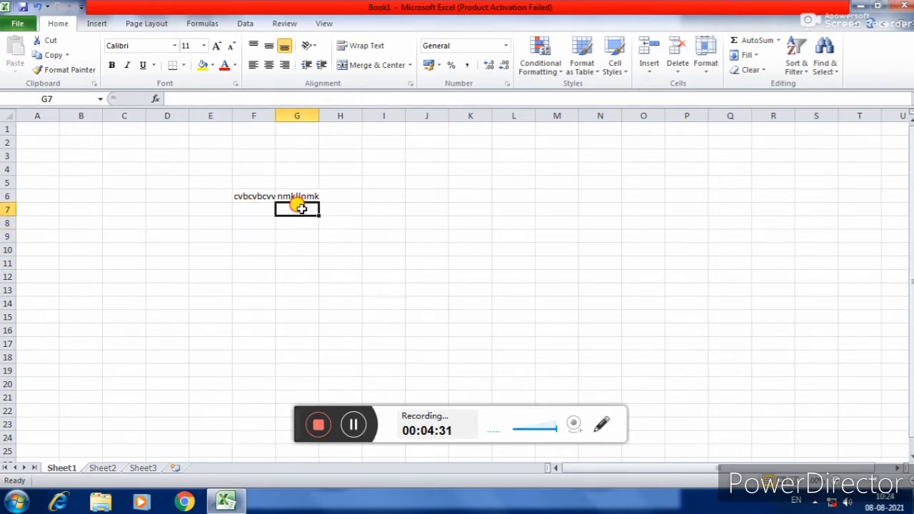
left_click(291, 343)
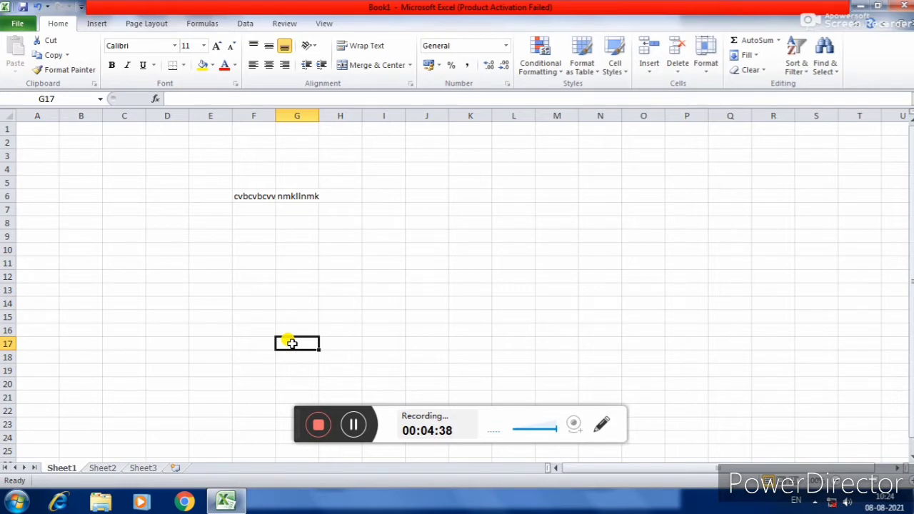
Enter 12, 69, 35, 45, 21 and 366 down cells G9 to G14.
double_click(294, 236)
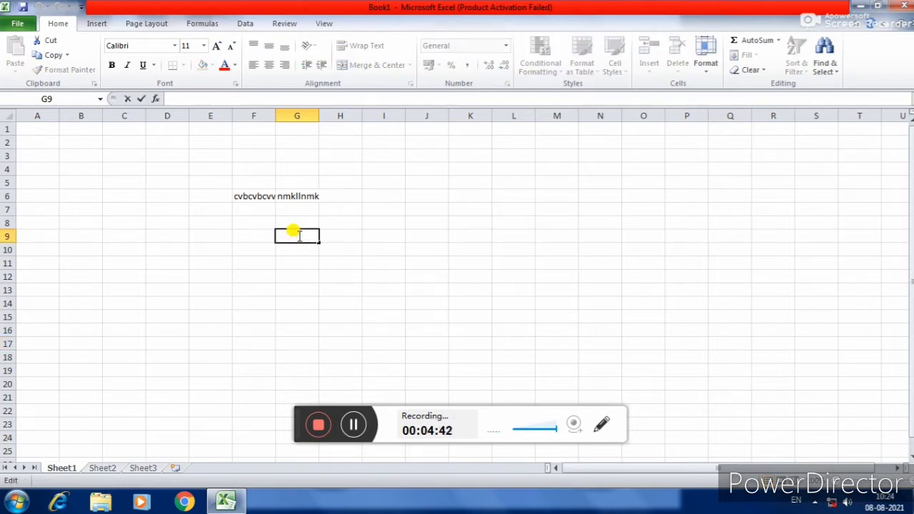
type("12")
key("Return")
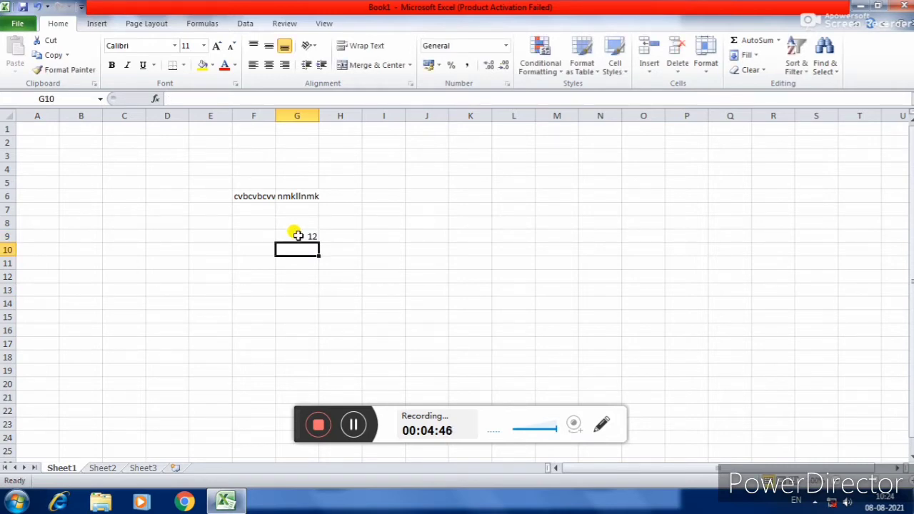
type("69")
key("Return")
type("3")
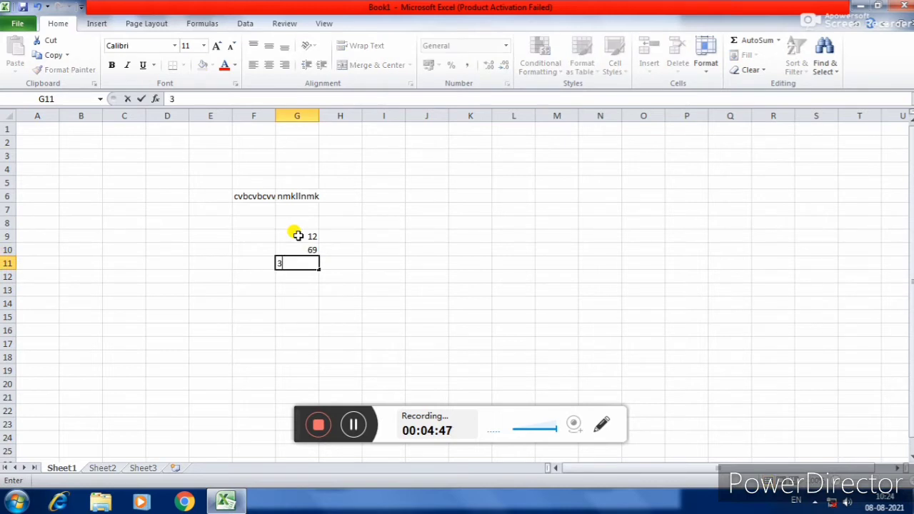
type("5")
key("Return")
type("45")
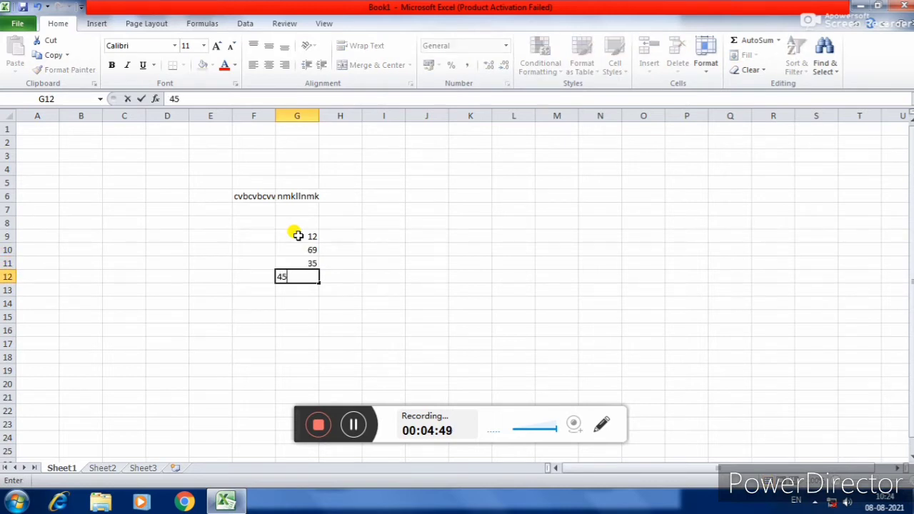
key("Return")
type("21")
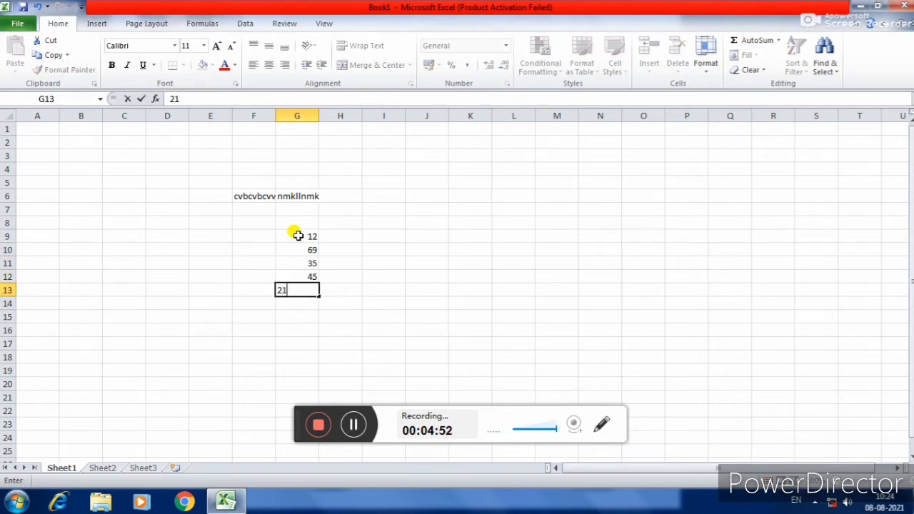
key("Return")
type("366")
key("Return")
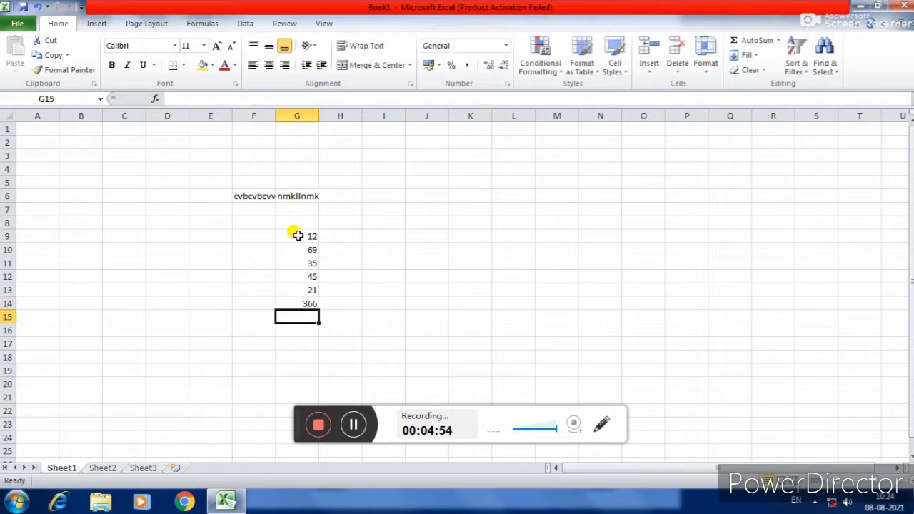
left_click(298, 235)
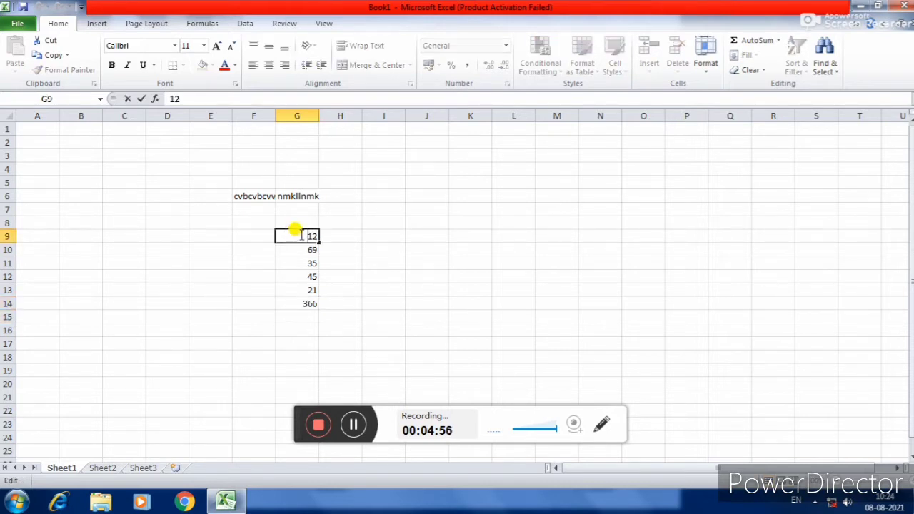
double_click(312, 303)
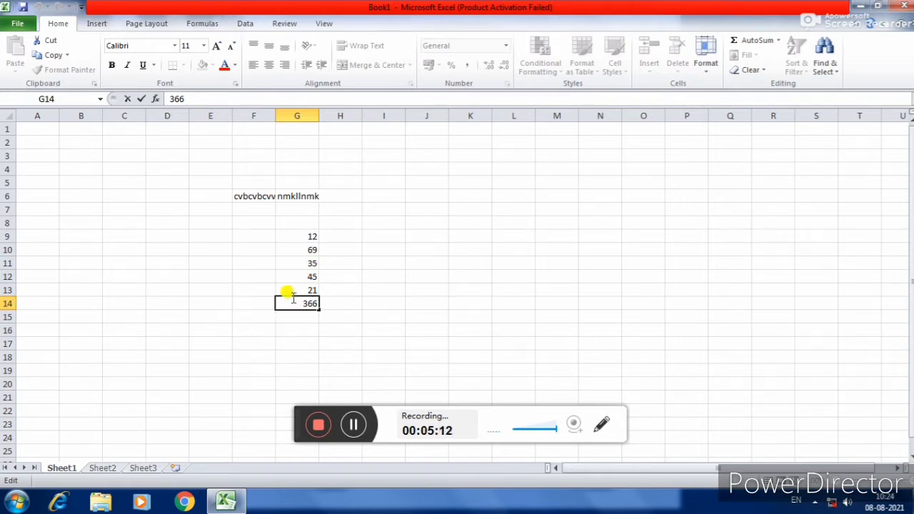
left_click(309, 236)
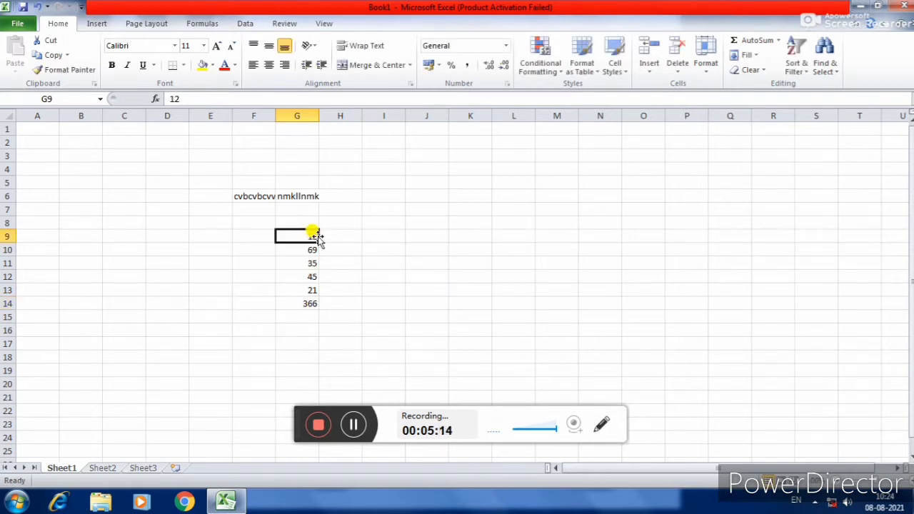
left_click(304, 315)
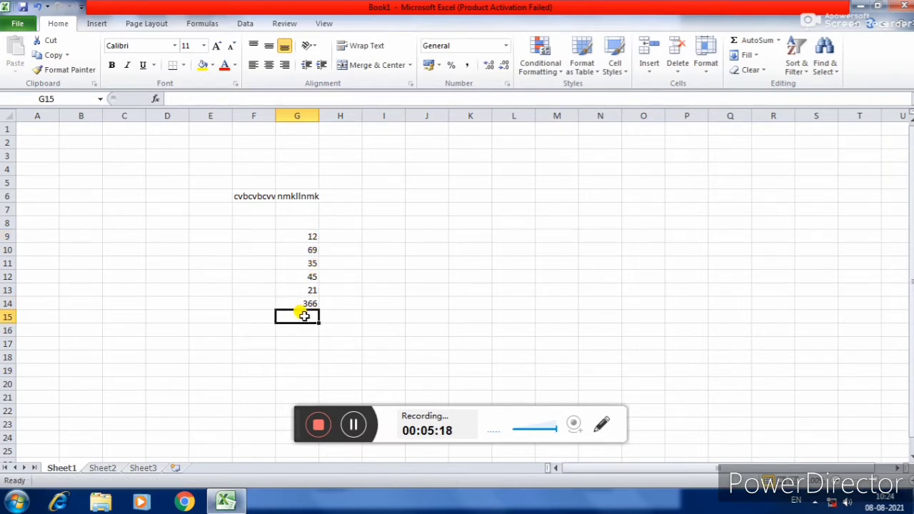
double_click(304, 315)
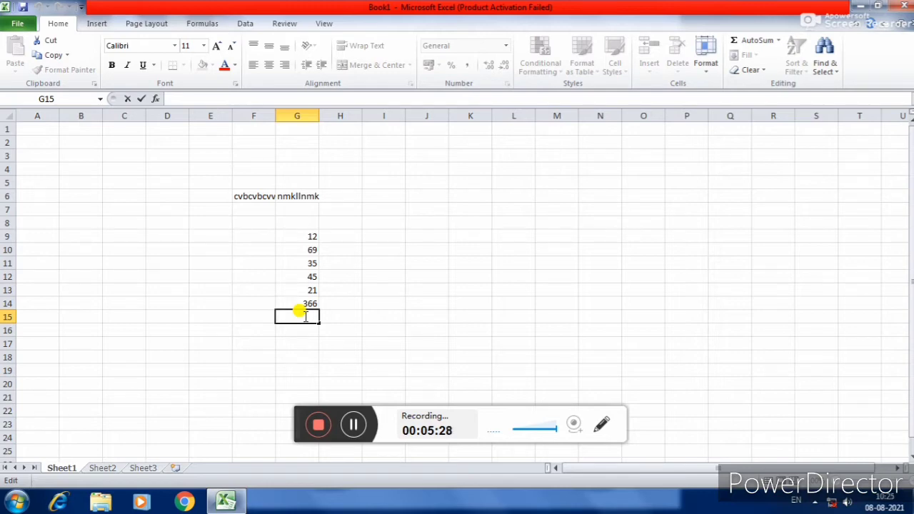
Type the formula =sum() into cell G15 below the numbers.
type("=")
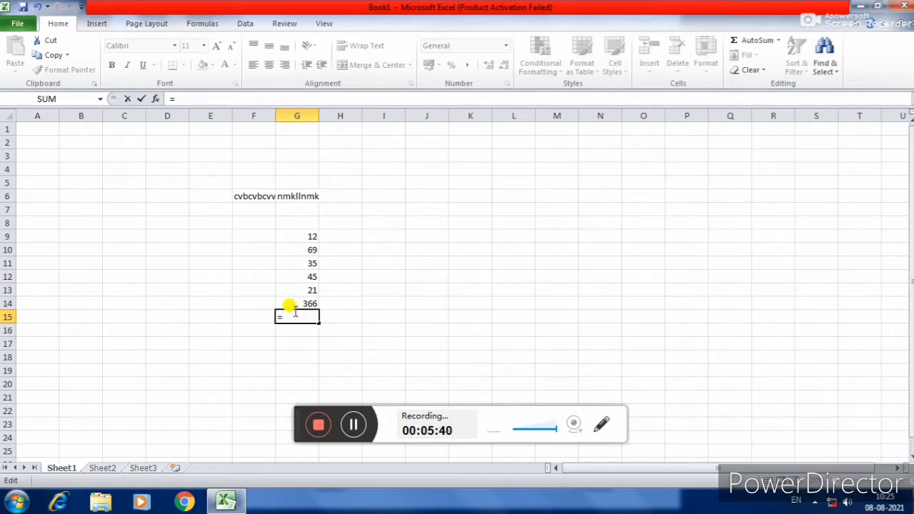
type("s")
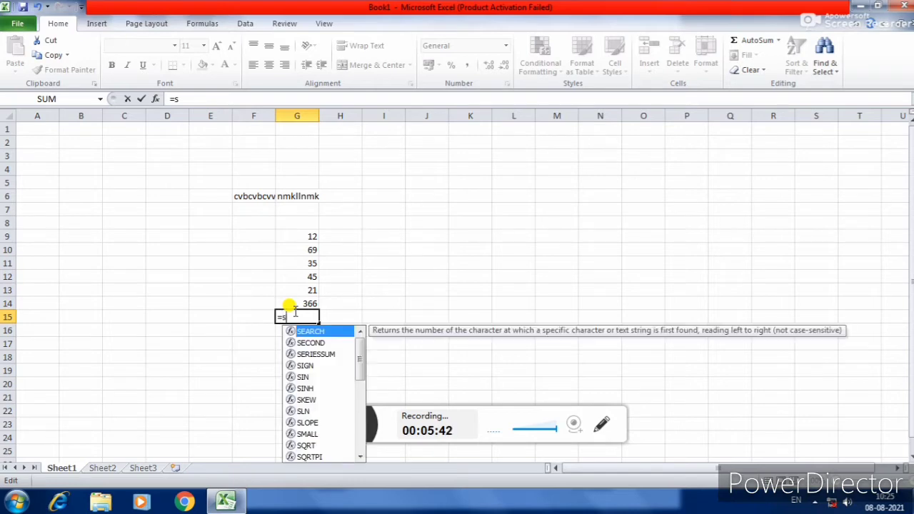
type("um")
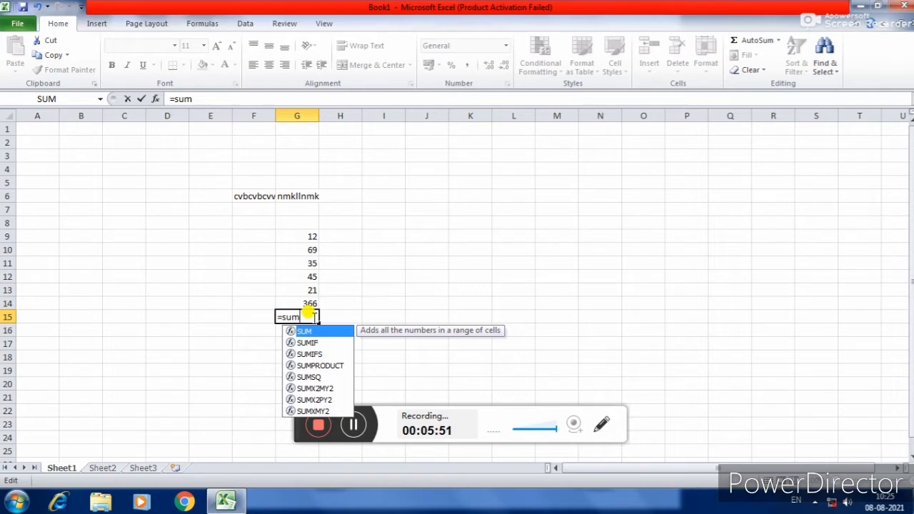
type("(")
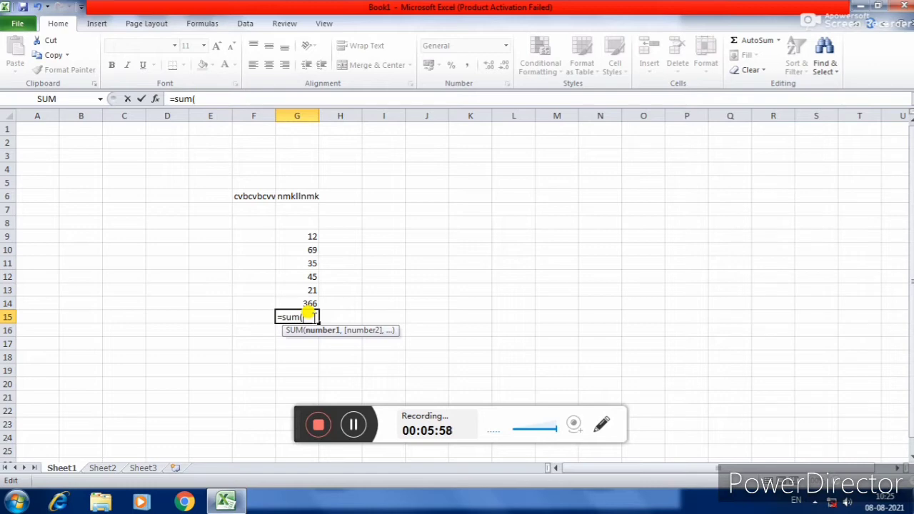
type(")")
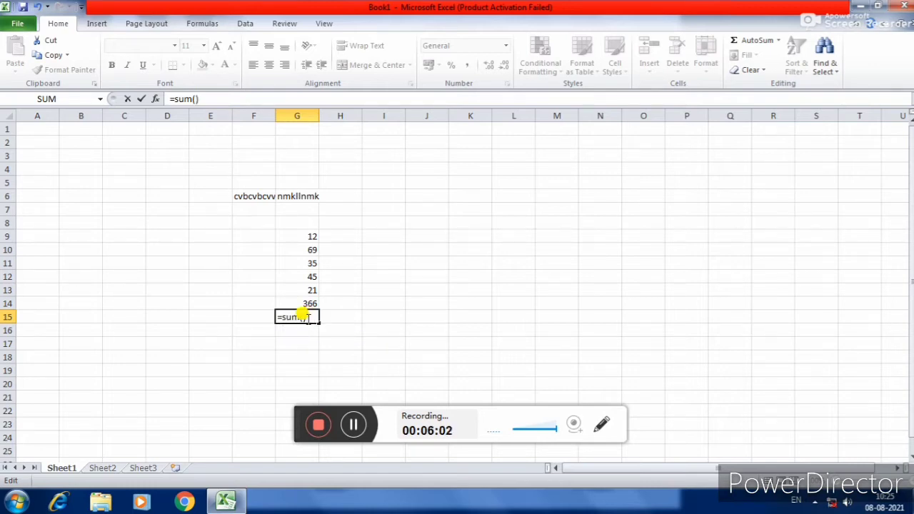
left_click(303, 316)
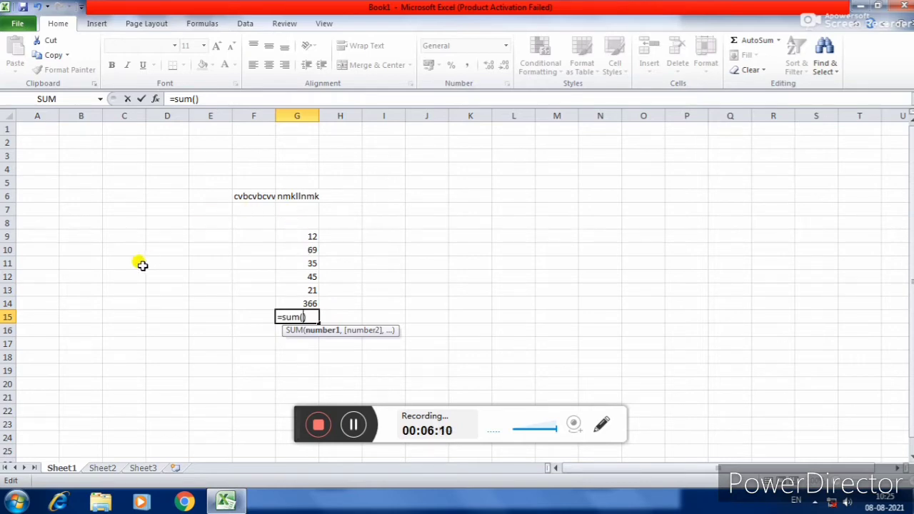
Complete G15's formula as =sum(G9:G14) so it shows the total 548.
left_click(313, 234)
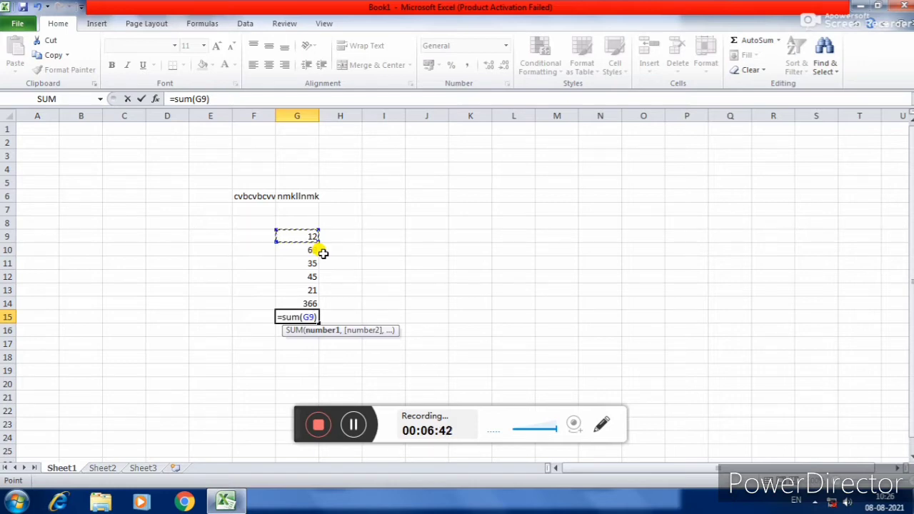
key("F8")
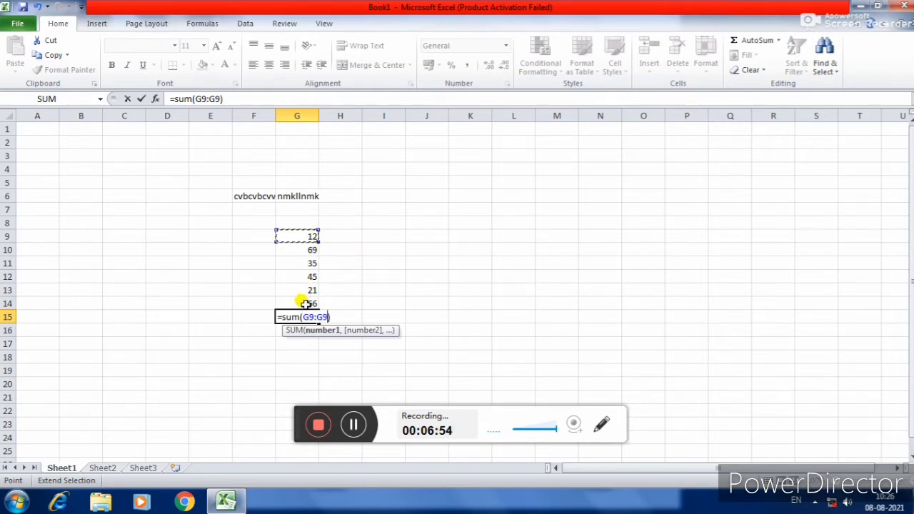
left_click(304, 304)
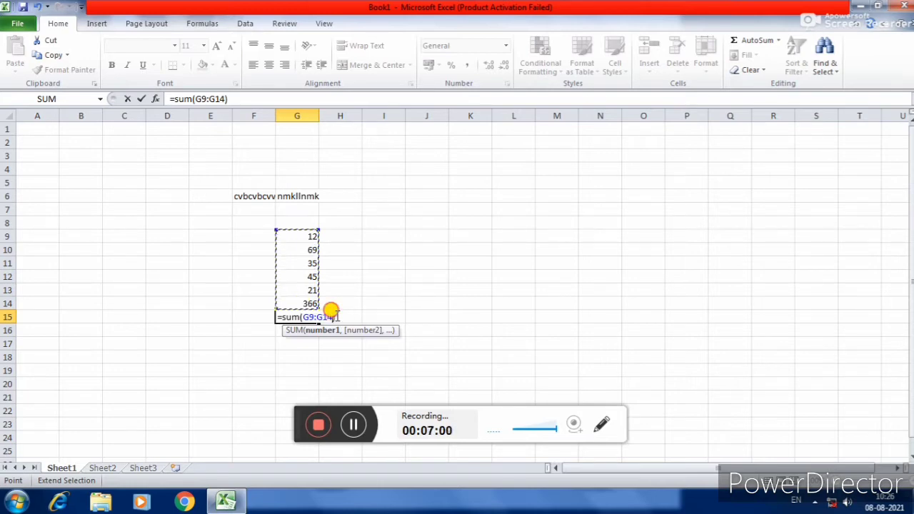
type(")")
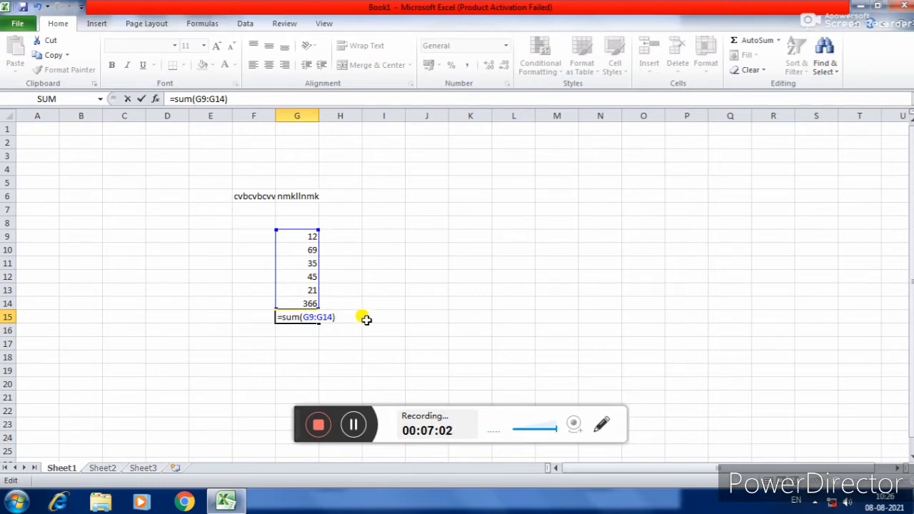
key("Return")
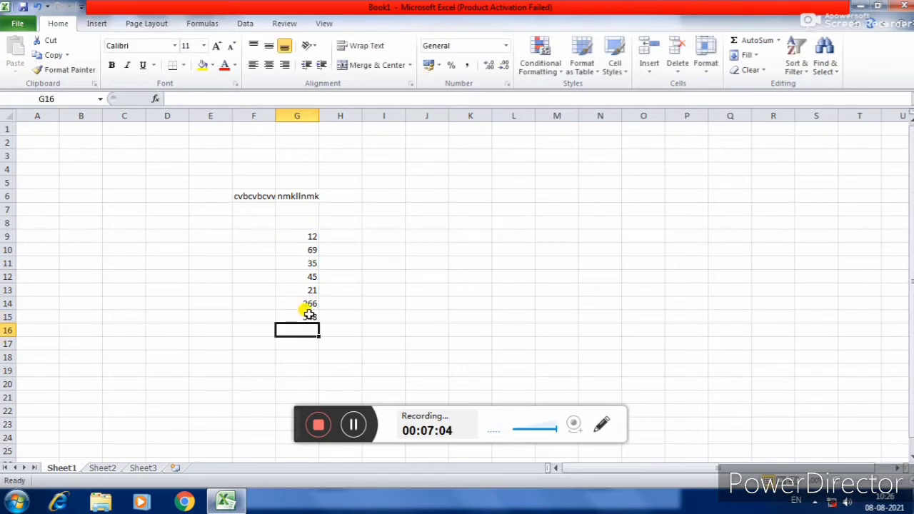
Zoom the worksheet in to about 150% and close the counterfeit software warning.
left_click(305, 314)
left_click(901, 480)
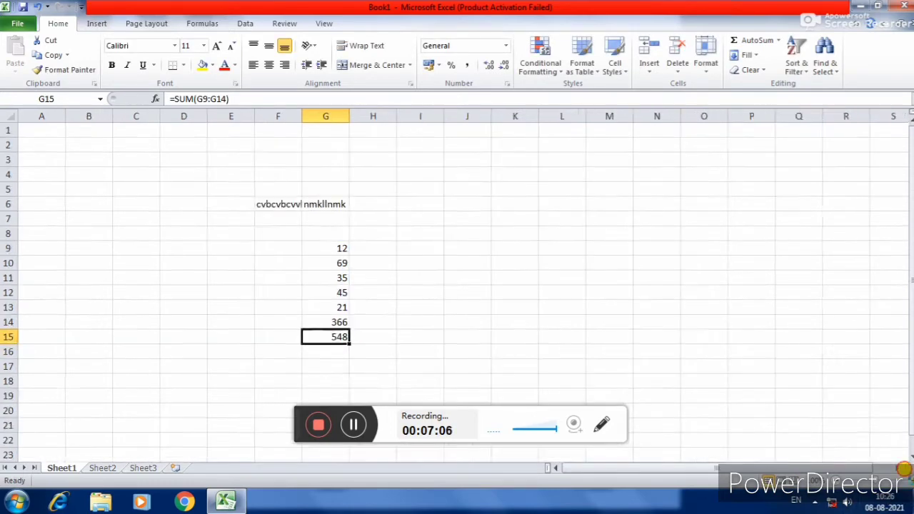
left_click(901, 480)
left_click(901, 480)
left_click(901, 481)
left_click(901, 480)
scroll(785, 389, "down", 2)
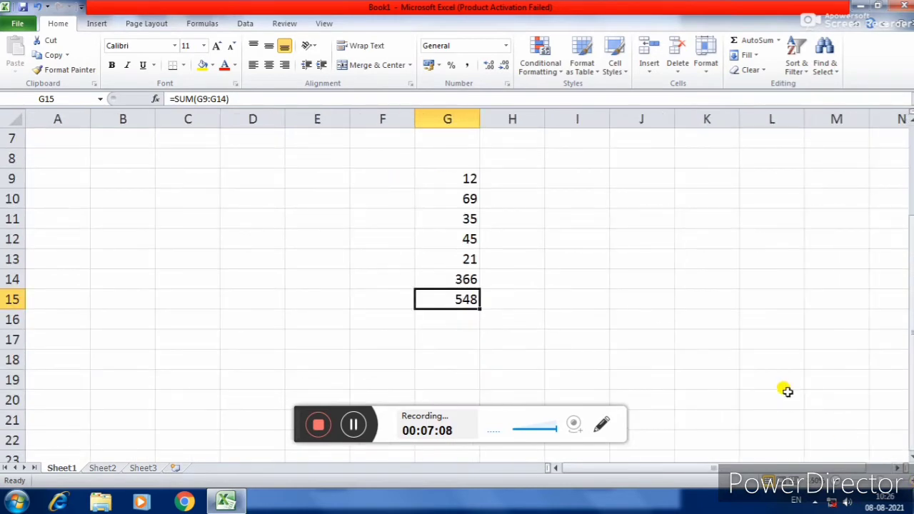
scroll(785, 389, "up", 1)
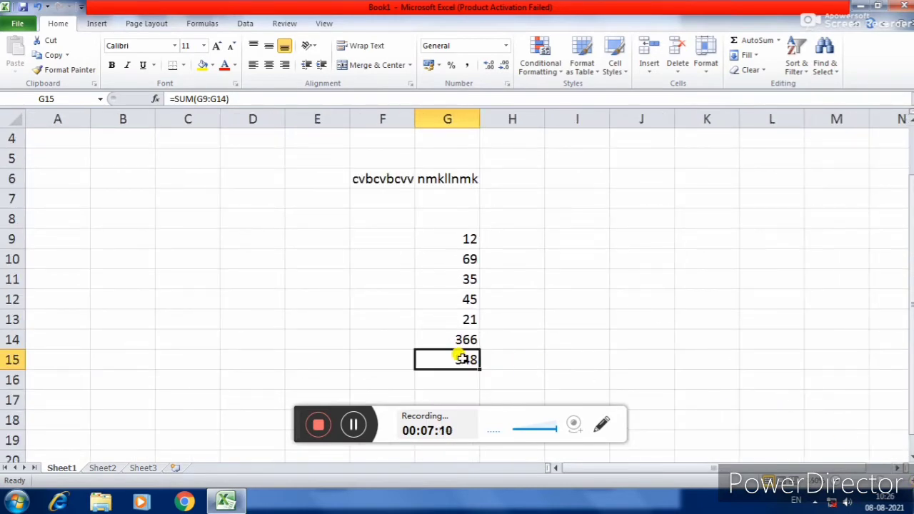
left_click(905, 480)
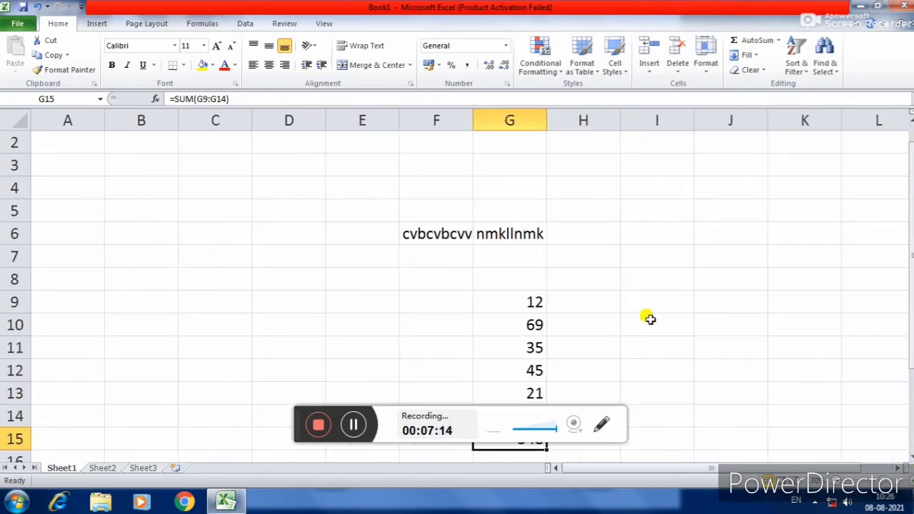
scroll(651, 312, "down", 2)
scroll(560, 260, "up", 1)
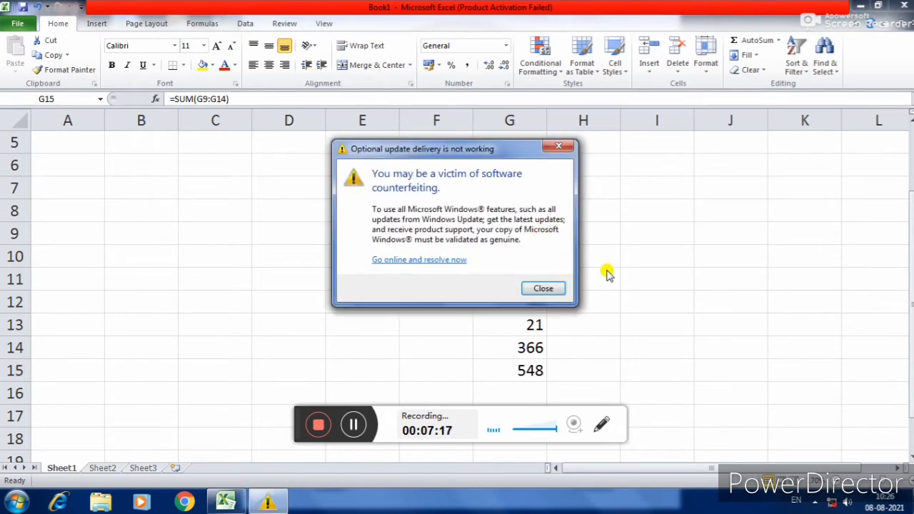
left_click(555, 148)
left_click(534, 233)
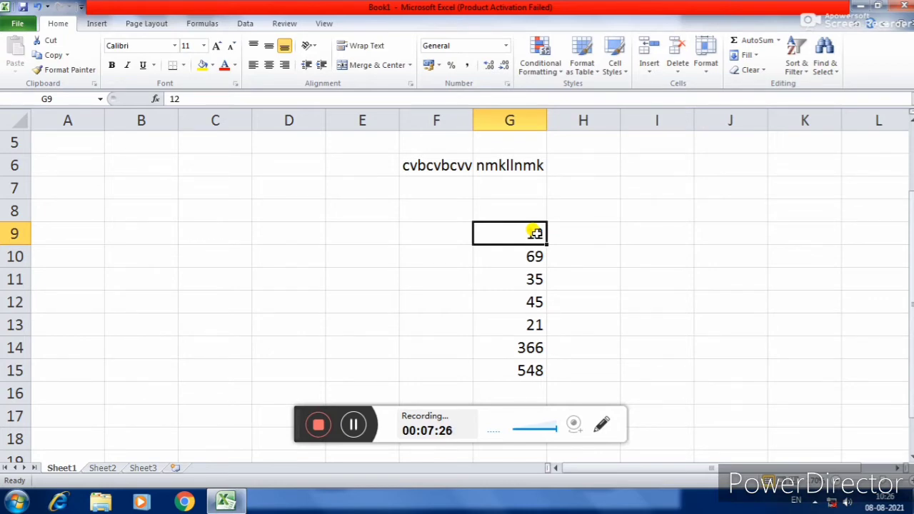
Change G9 from 12 to 10, bringing the G15 total to 546.
double_click(535, 233)
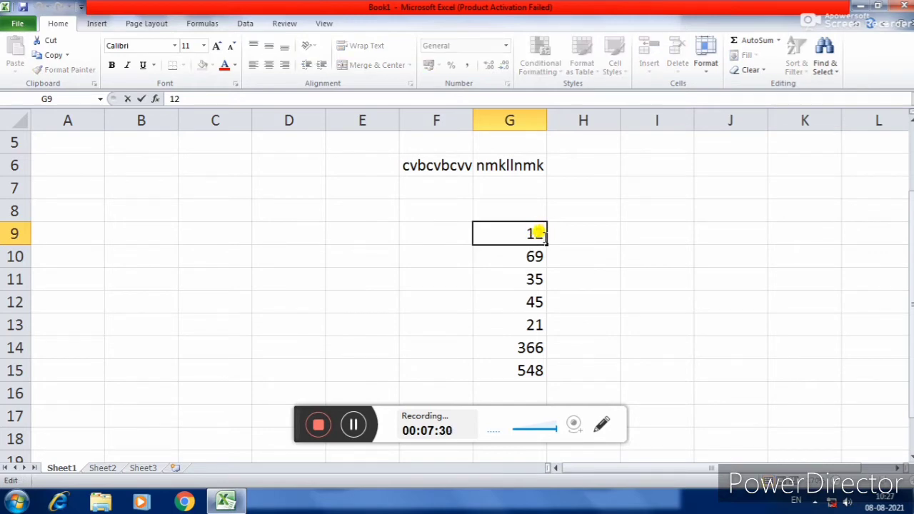
key("BackSpace")
type("0")
left_click(574, 232)
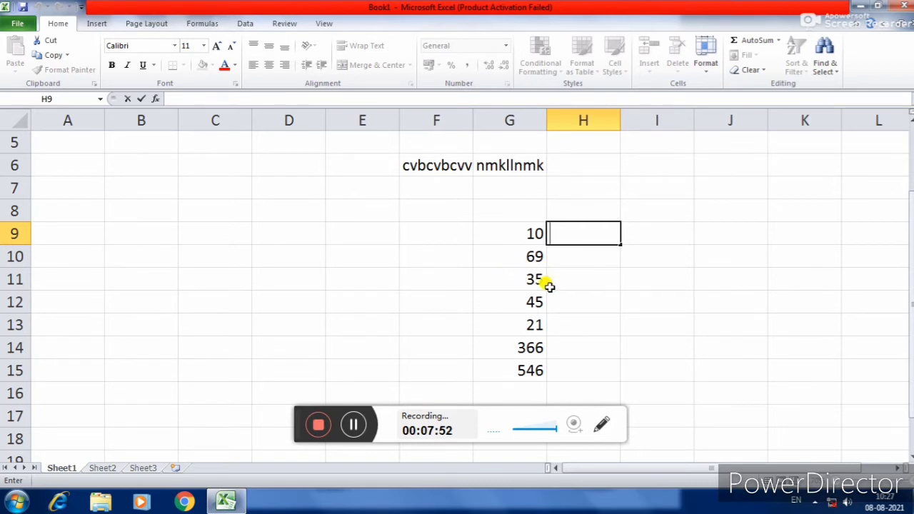
Erase the 35 in G11, undo to restore it, and select G9:G14.
left_click(532, 278)
double_click(532, 279)
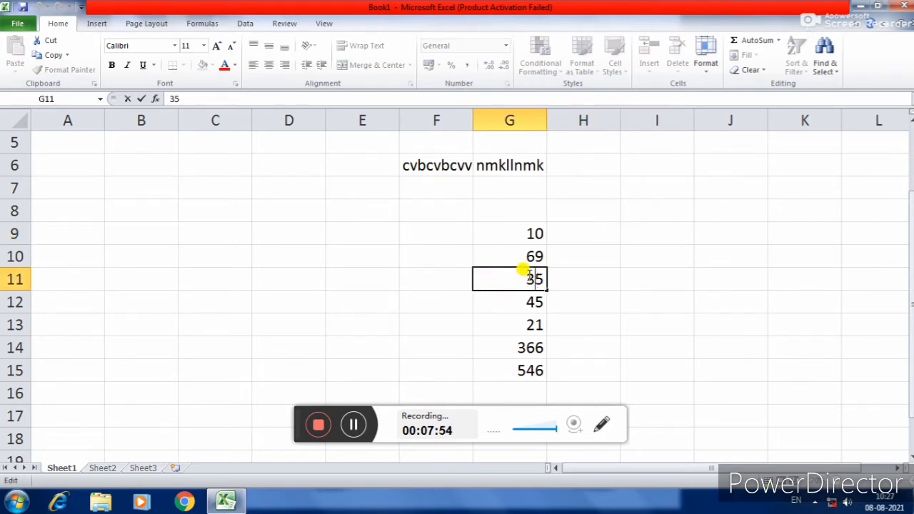
left_click(582, 278)
double_click(529, 279)
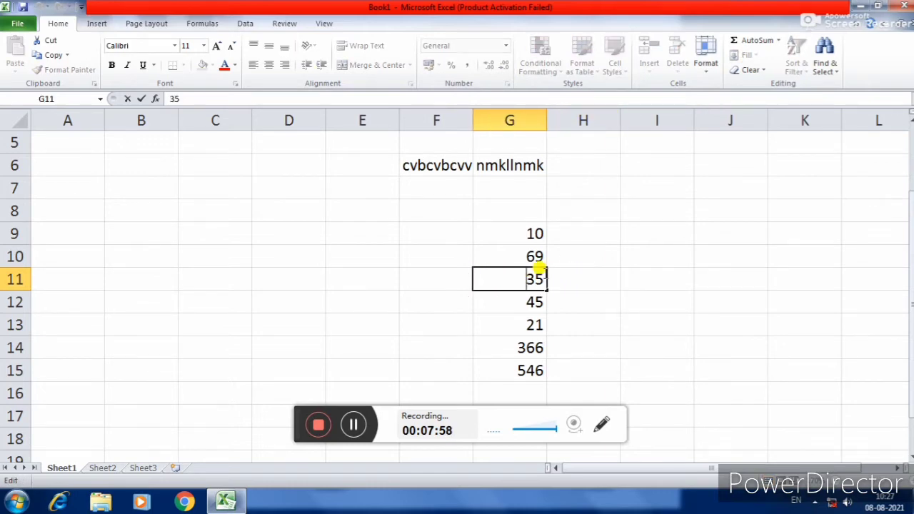
double_click(517, 278)
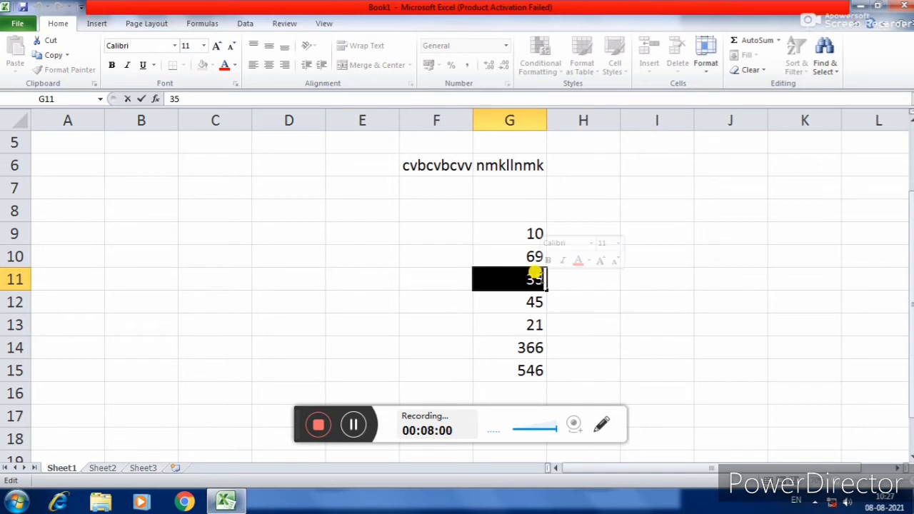
key("BackSpace")
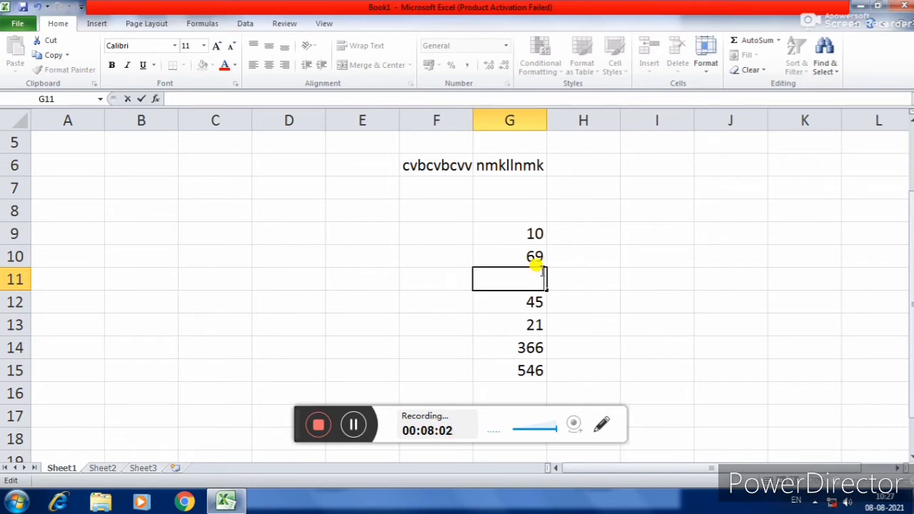
left_click(585, 284)
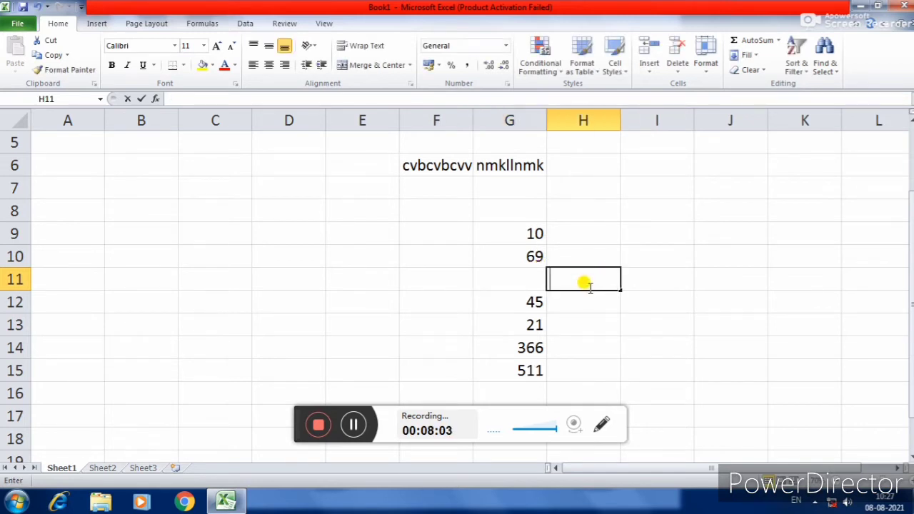
left_click(536, 369)
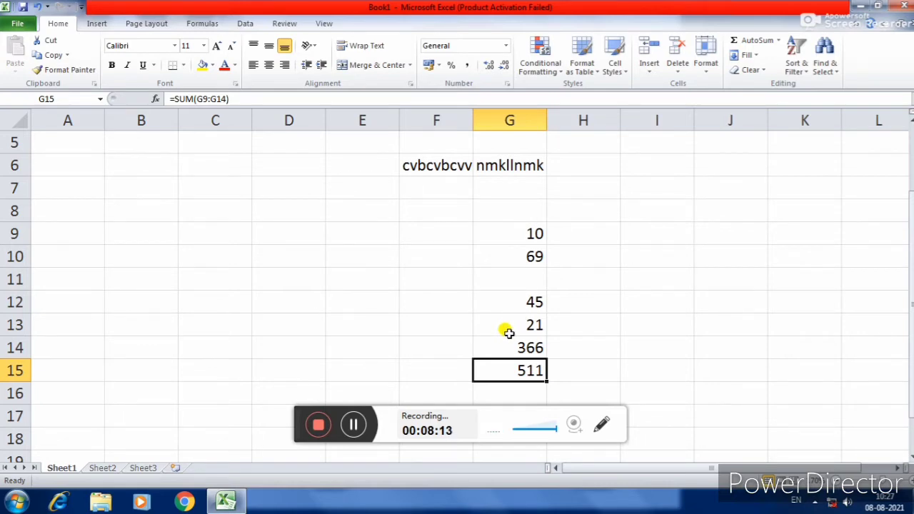
key("ctrl+z")
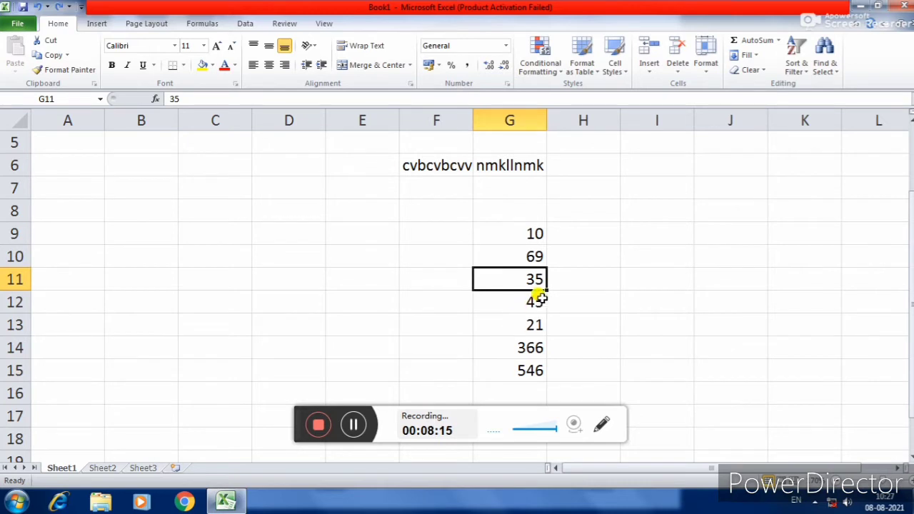
left_click(563, 369)
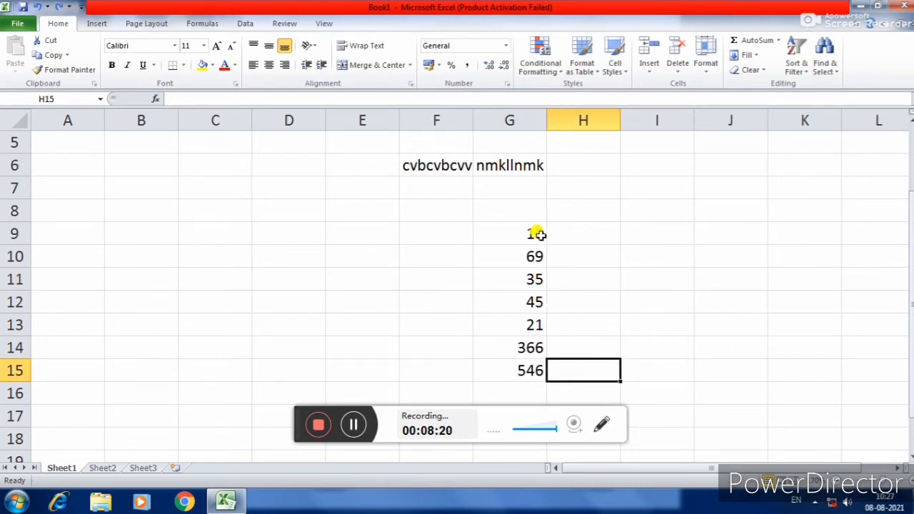
left_click_drag(523, 232, 525, 333)
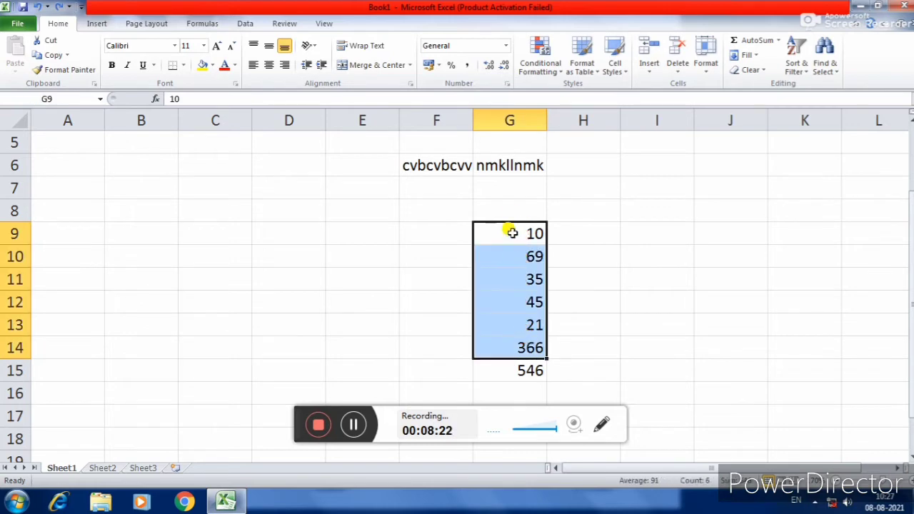
Enter the dates 2/5/2021 in G8 and 3/5/2021 in H8.
double_click(519, 206)
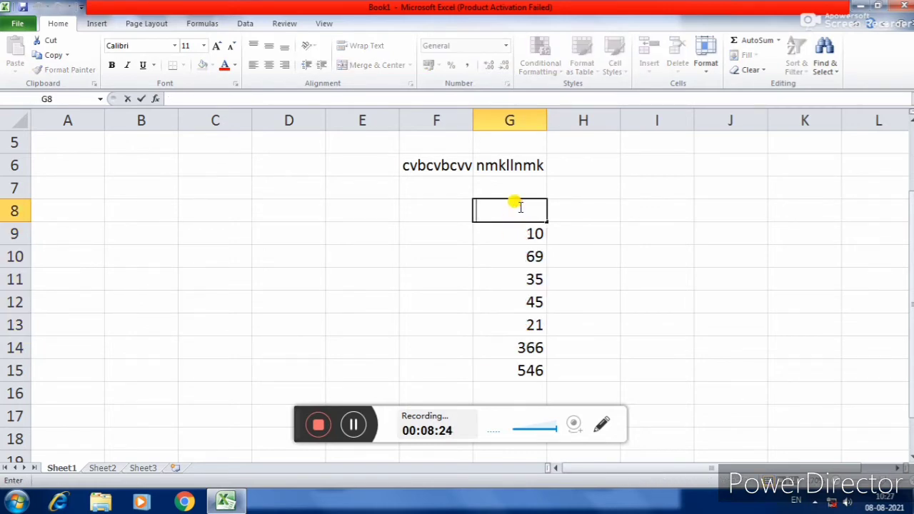
type("2/")
type("5/")
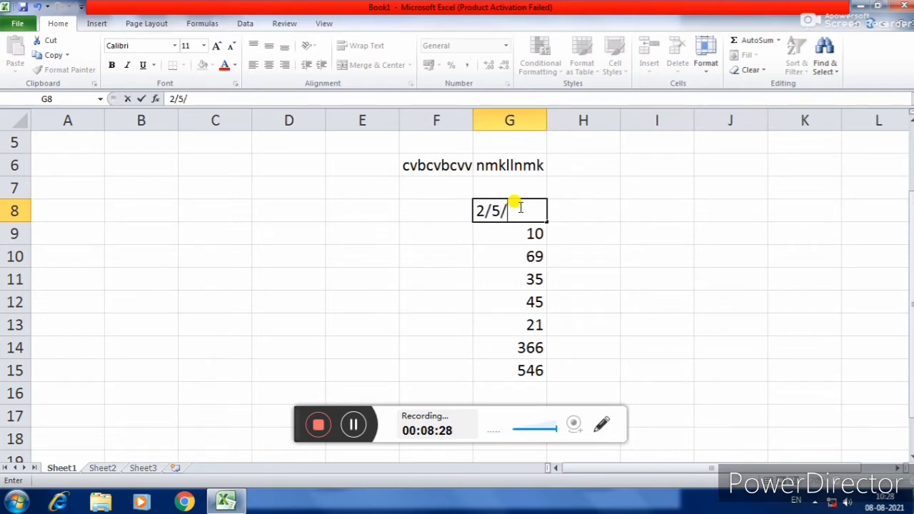
type("2021")
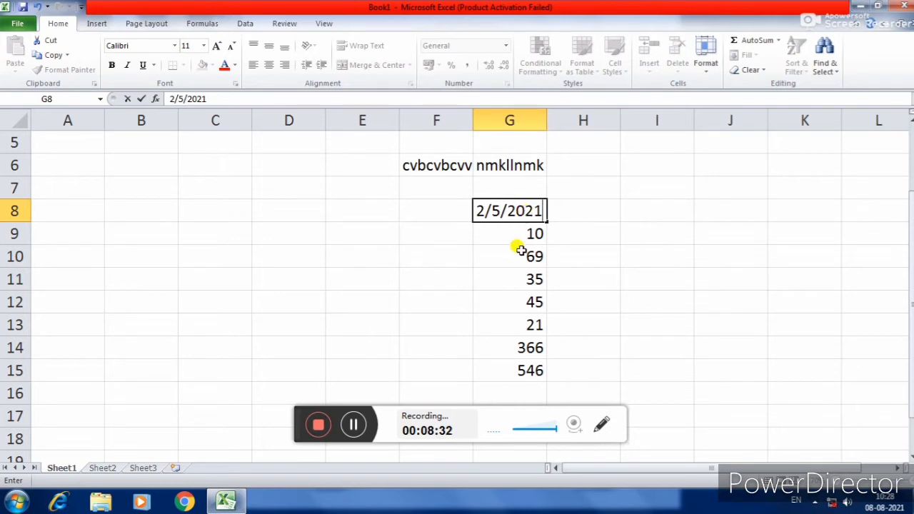
left_click(576, 212)
double_click(581, 212)
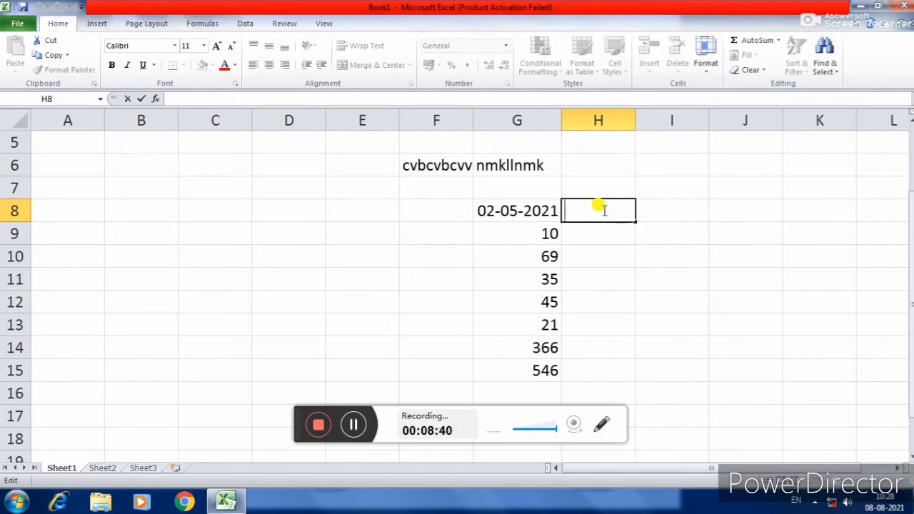
type("3")
type("/")
type("5/2")
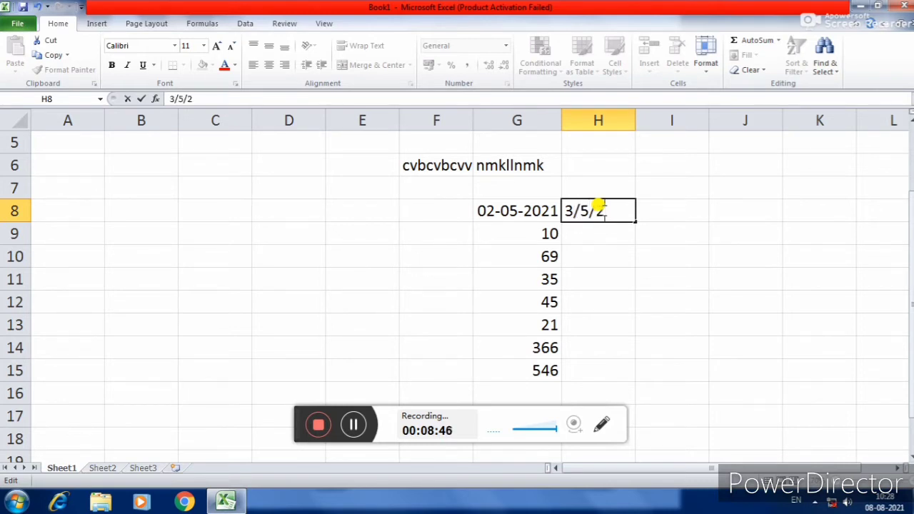
type("021")
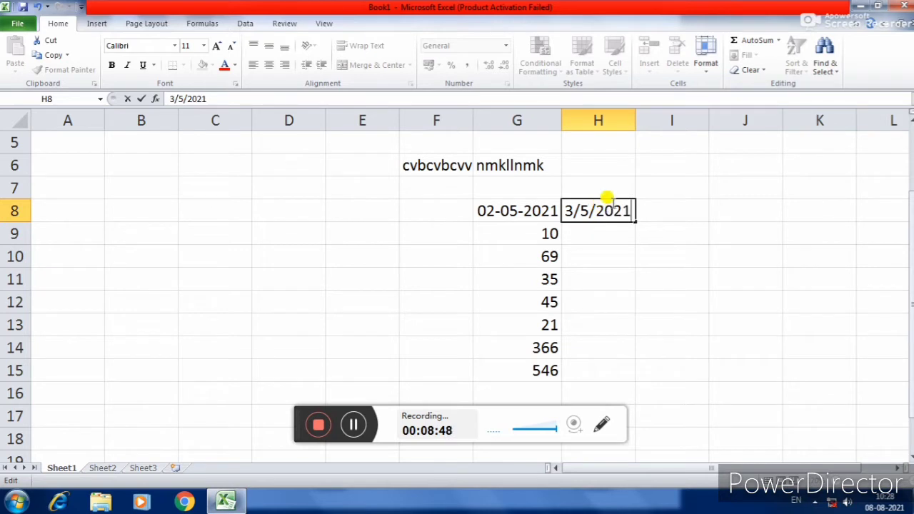
left_click(663, 207)
Type the row labels 'chini' in F9 and 'dali' in F10.
left_click(435, 231)
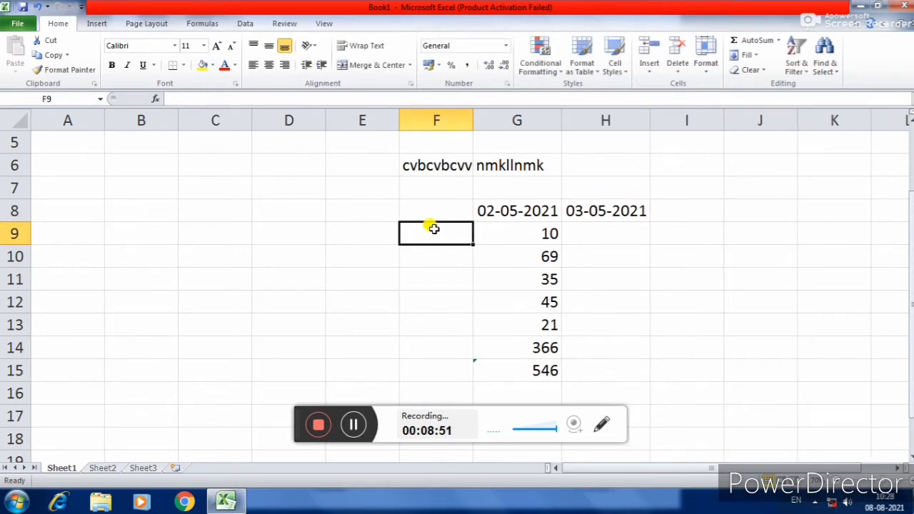
type("chin")
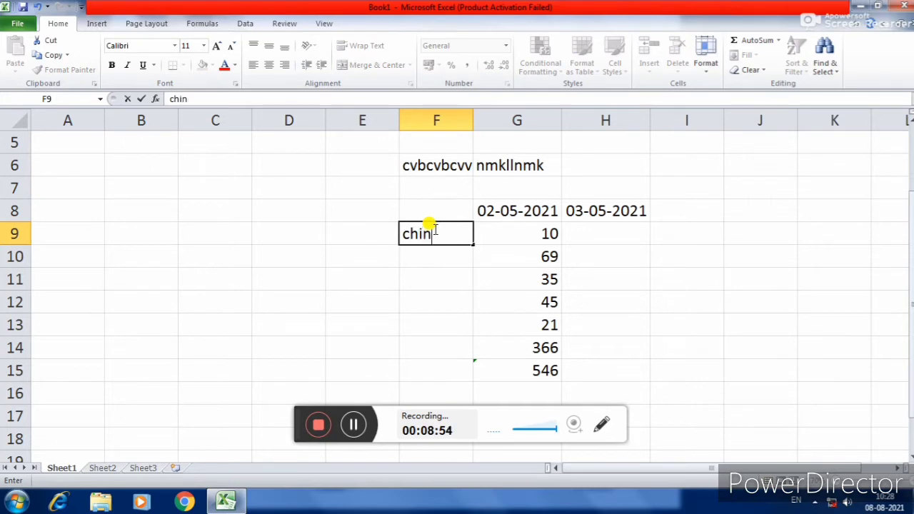
type("i")
left_click(437, 252)
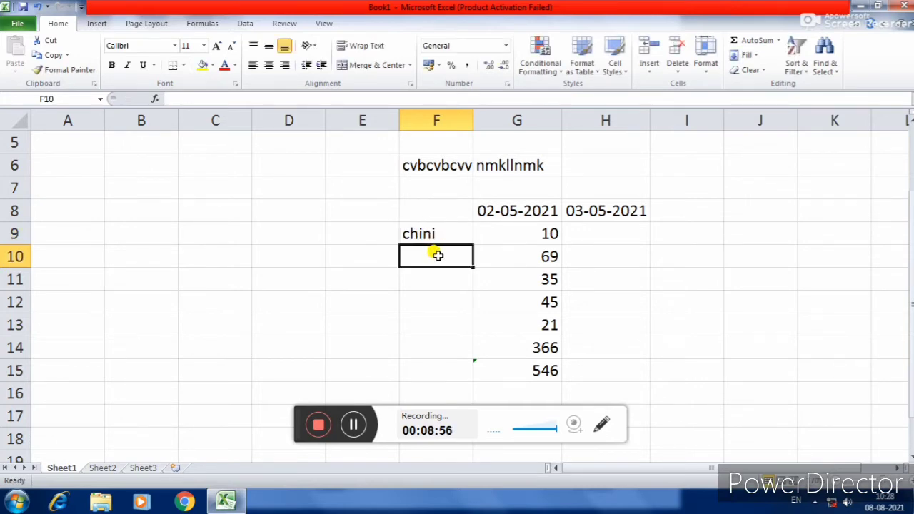
type("d")
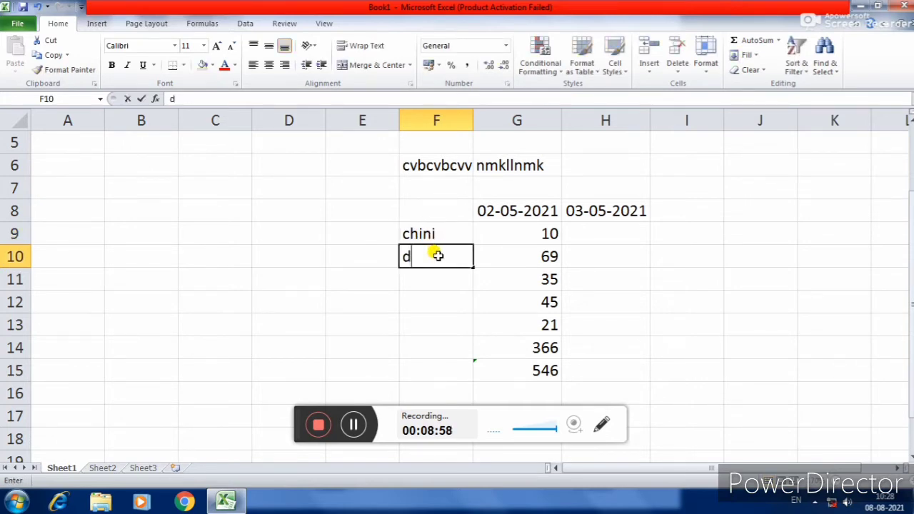
type("s")
key("BackSpace")
type("a")
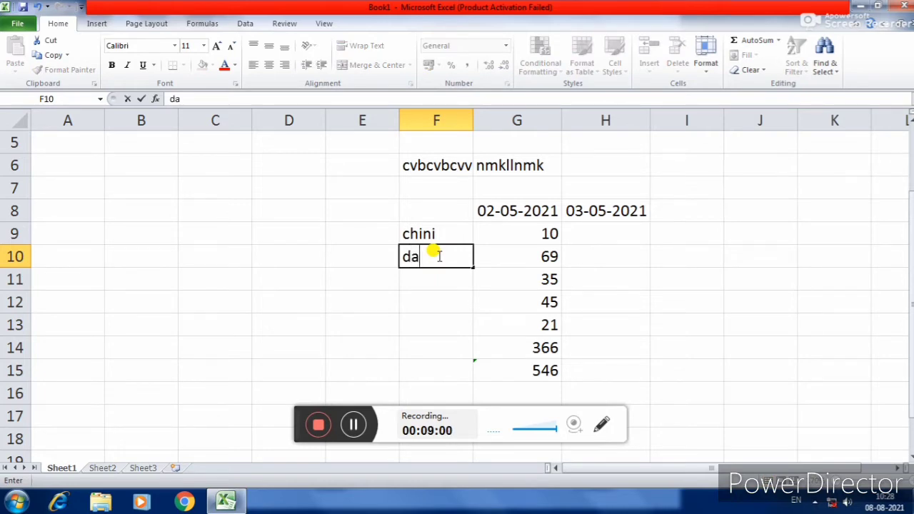
type("li")
key("Return")
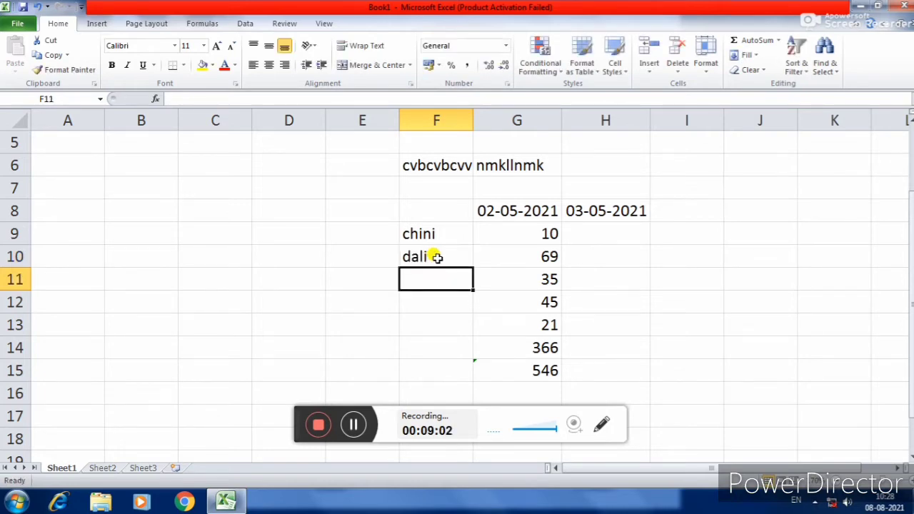
left_click(606, 232)
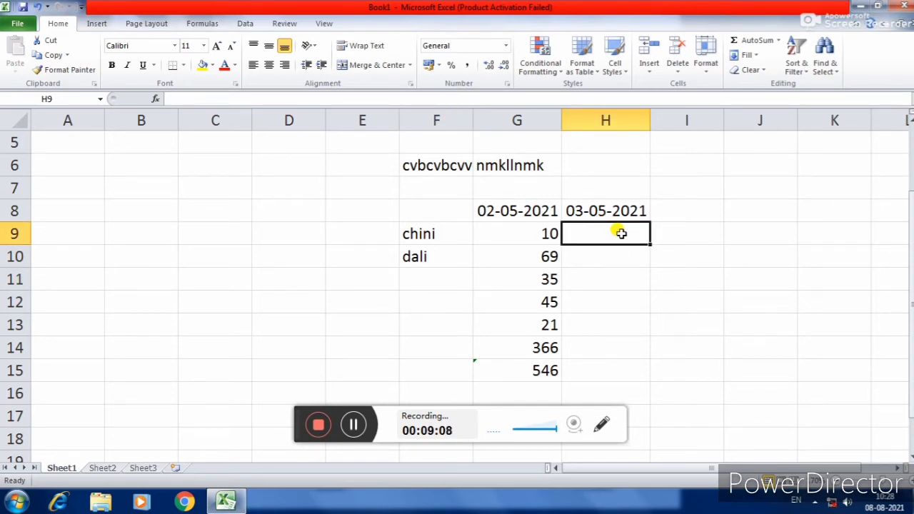
type("45")
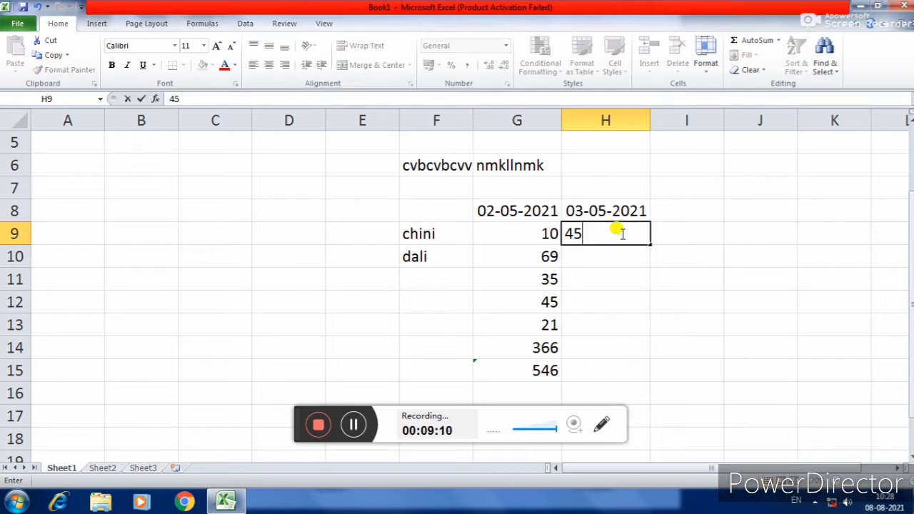
left_click(598, 260)
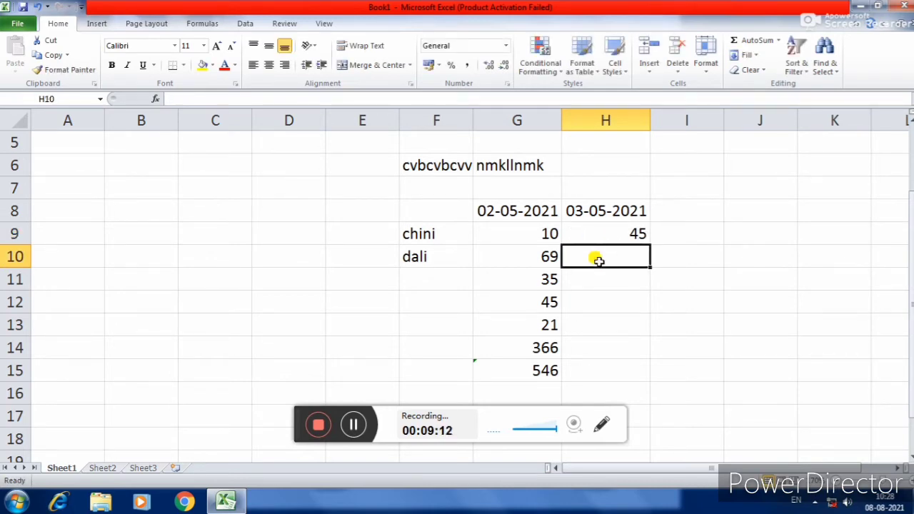
type("47")
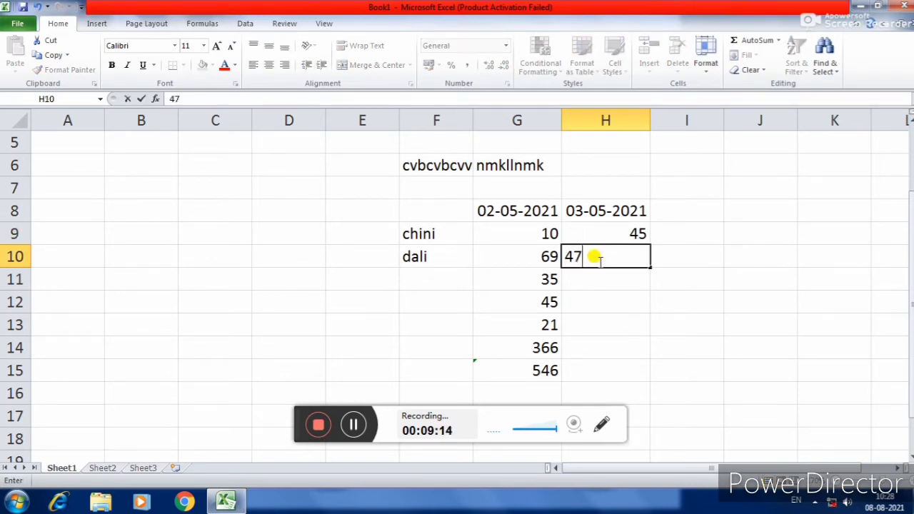
left_click(606, 279)
type("1")
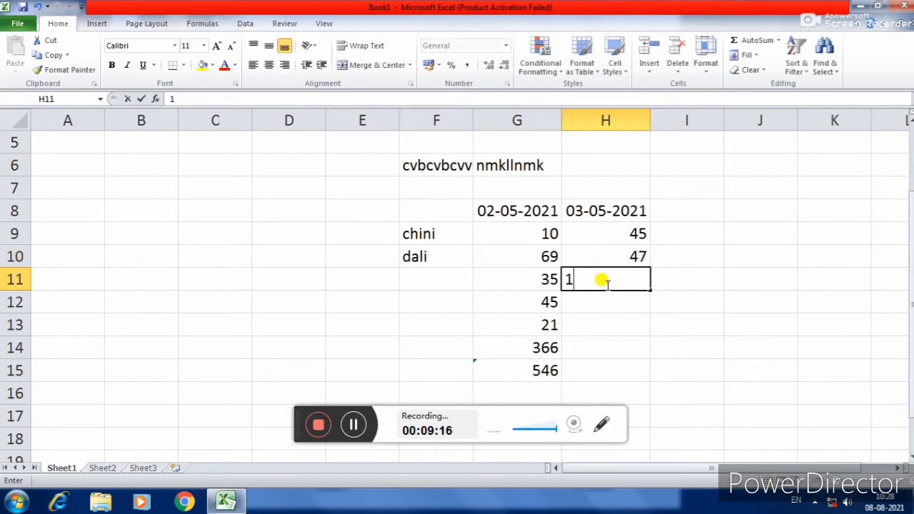
type("2")
left_click(600, 302)
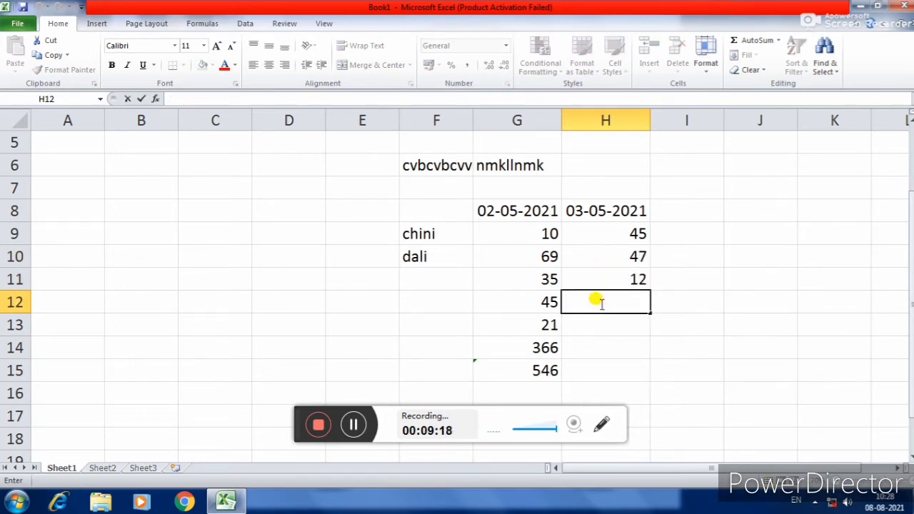
type("16")
left_click(594, 326)
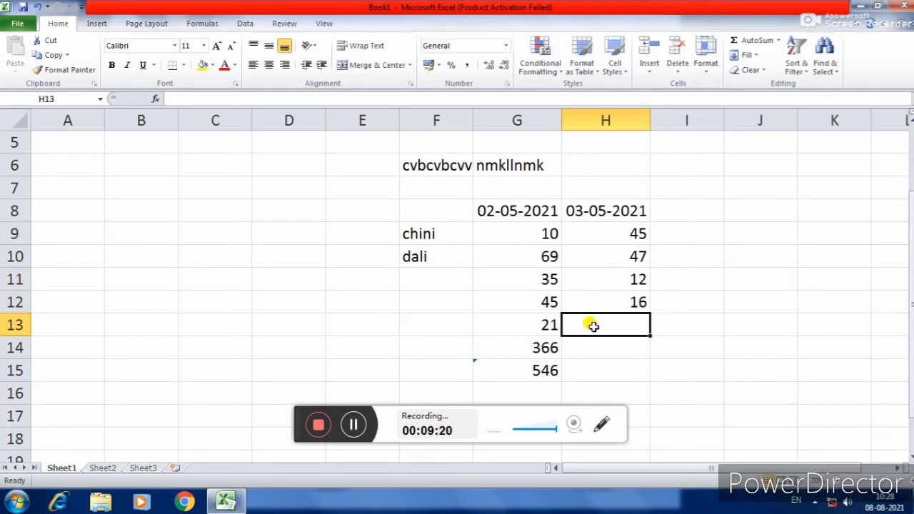
type("54")
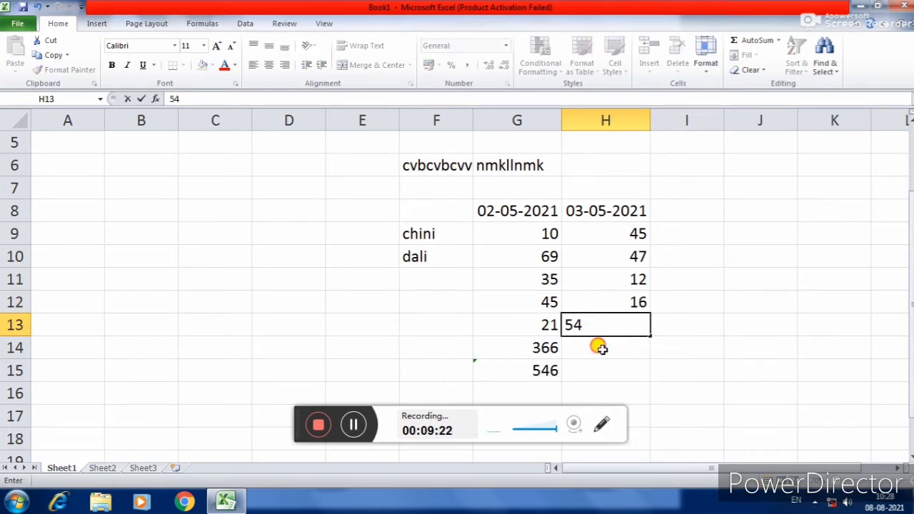
left_click(599, 347)
type("7")
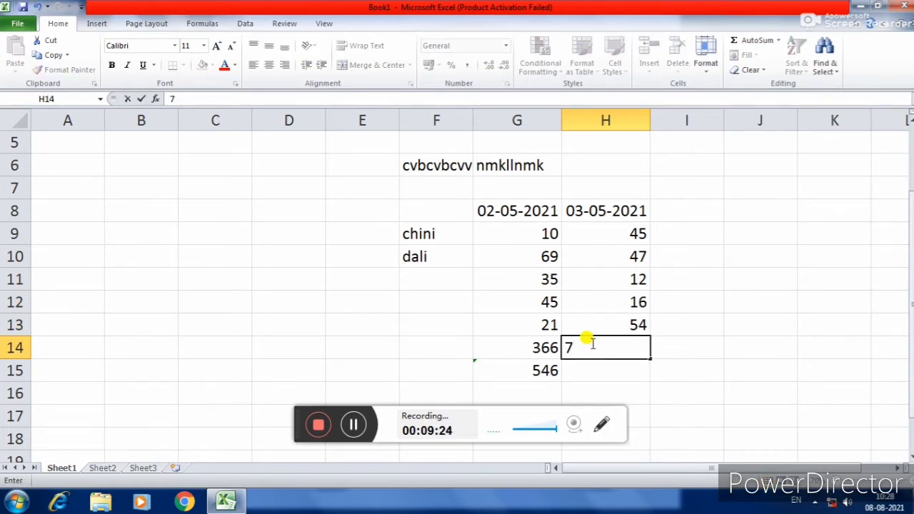
type("89")
left_click(592, 365)
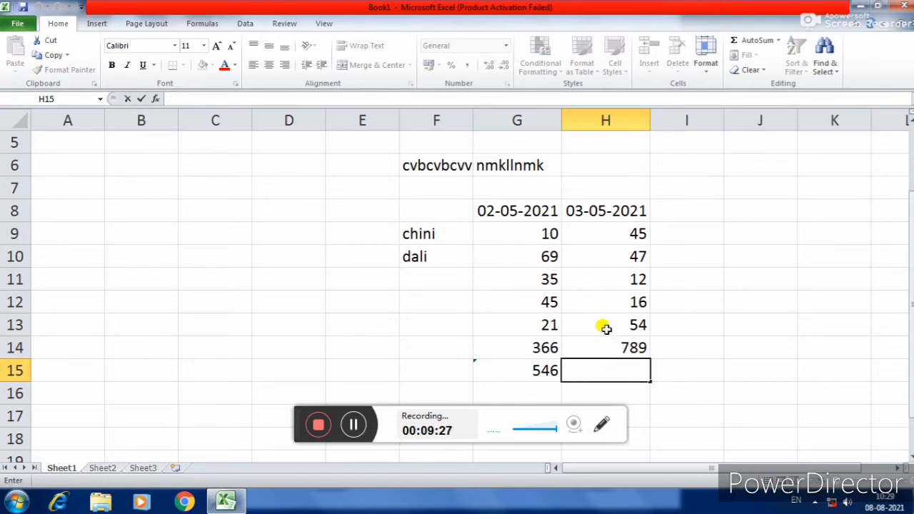
left_click(612, 346)
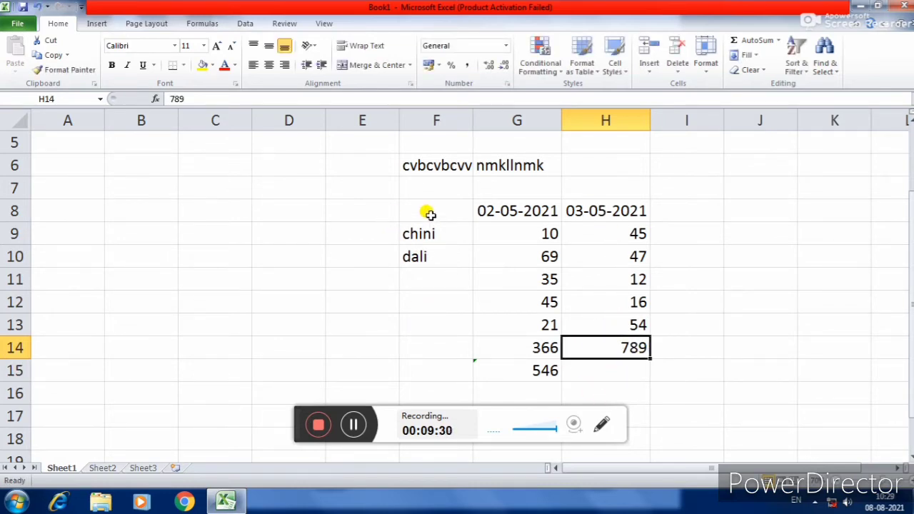
double_click(591, 233)
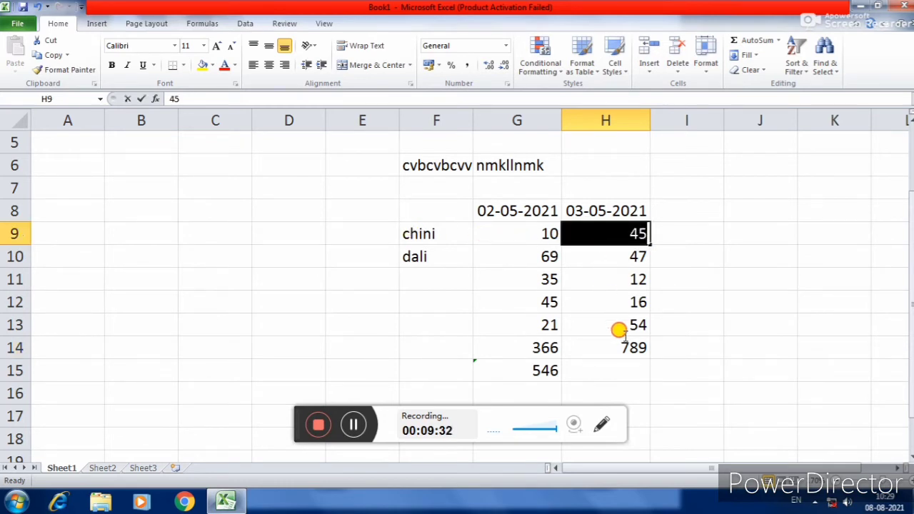
left_click(691, 245)
left_click_drag(612, 256, 635, 348)
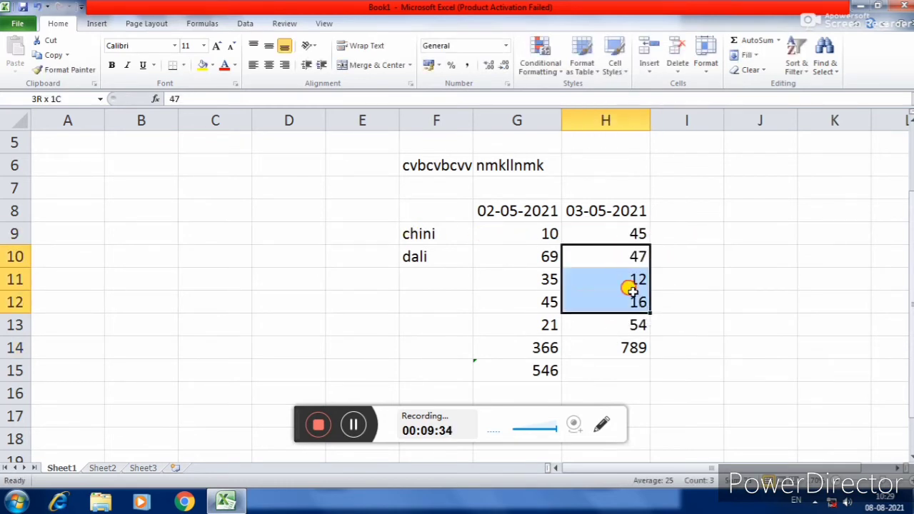
left_click(585, 372)
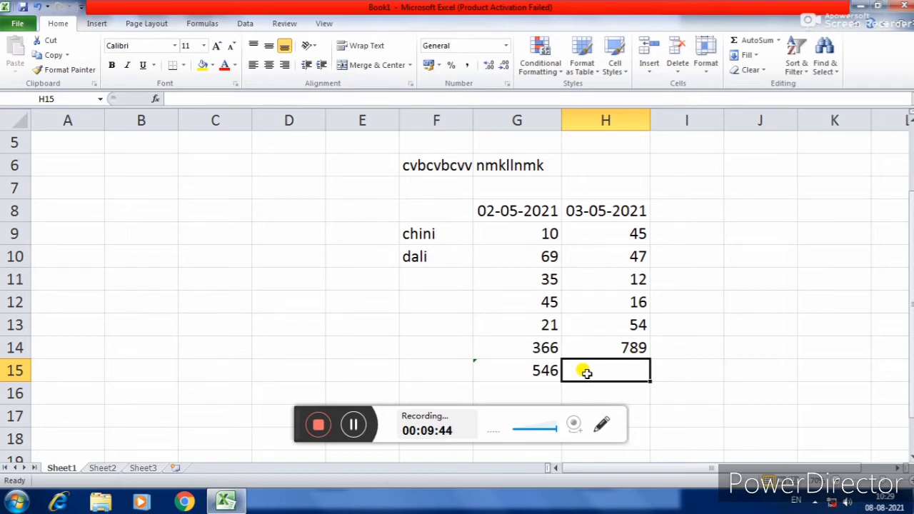
left_click(542, 369)
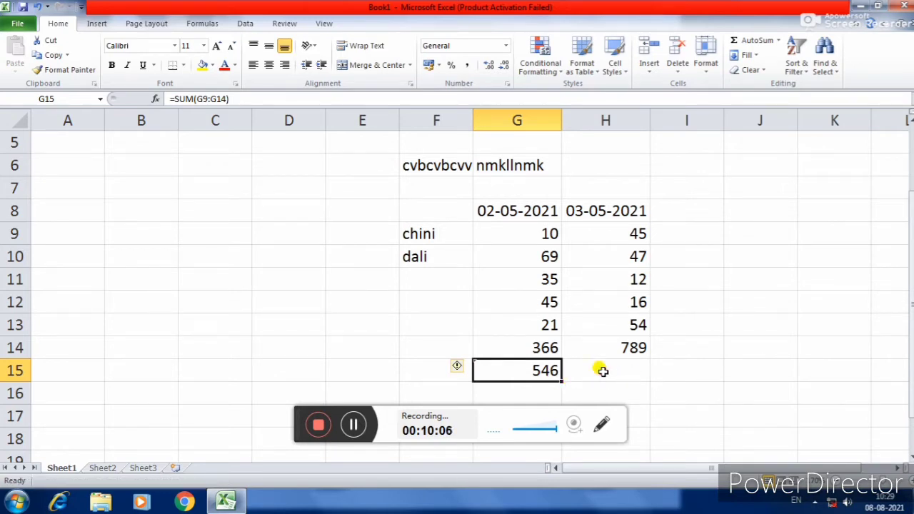
Copy G15's SUM formula into H15 and verify it totals H9:H14 as 963.
left_click_drag(561, 381, 613, 371)
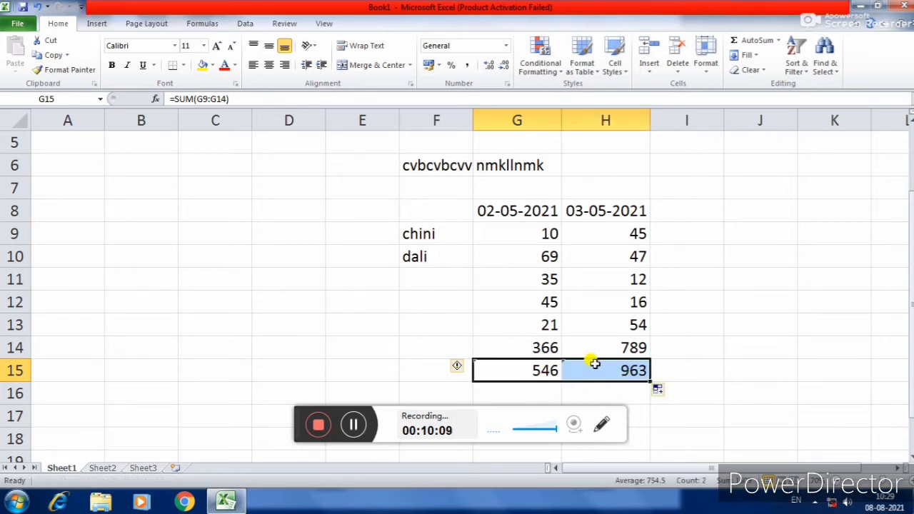
left_click(623, 230)
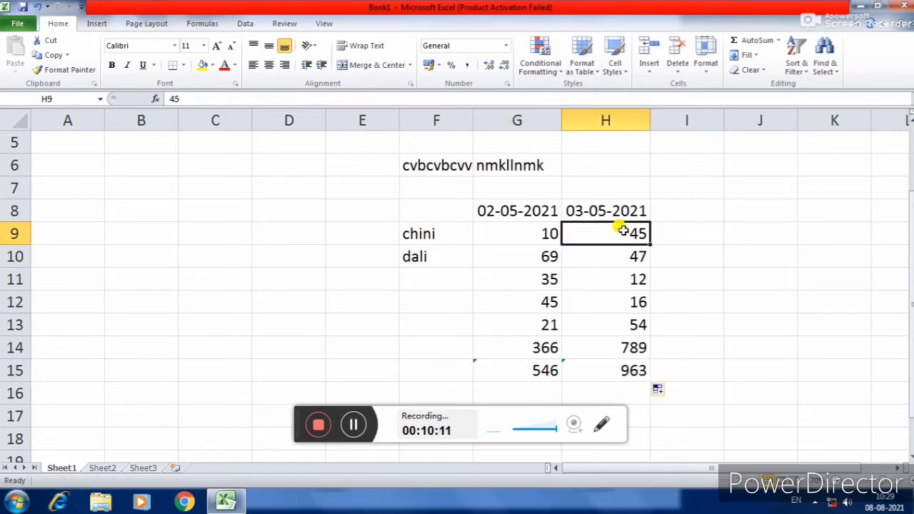
left_click(631, 348)
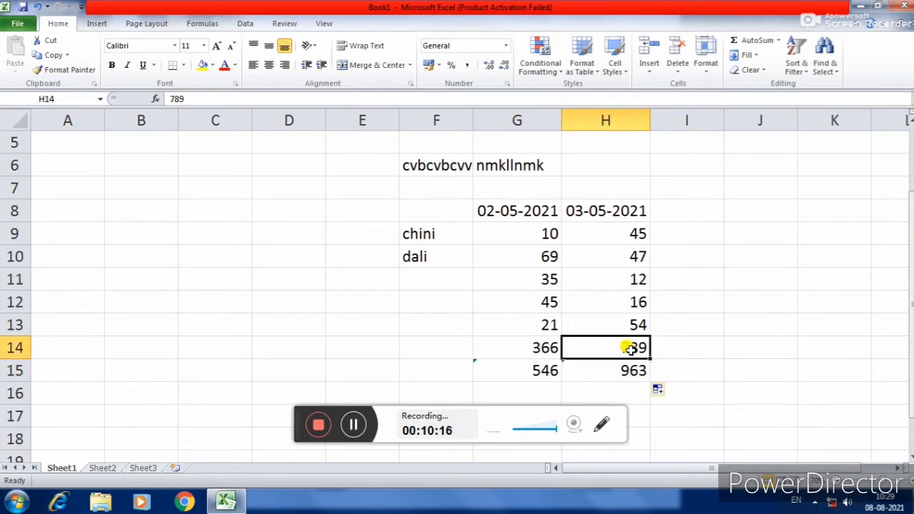
double_click(625, 236)
double_click(623, 369)
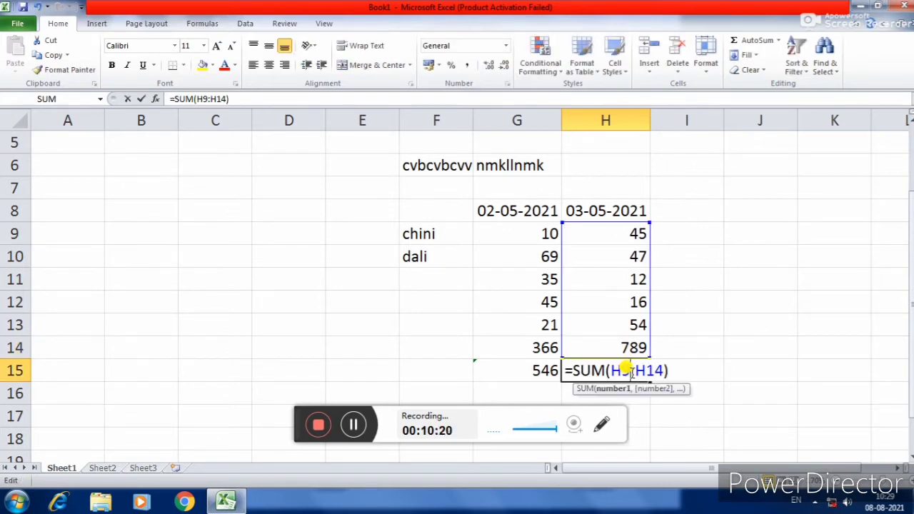
left_click(545, 370)
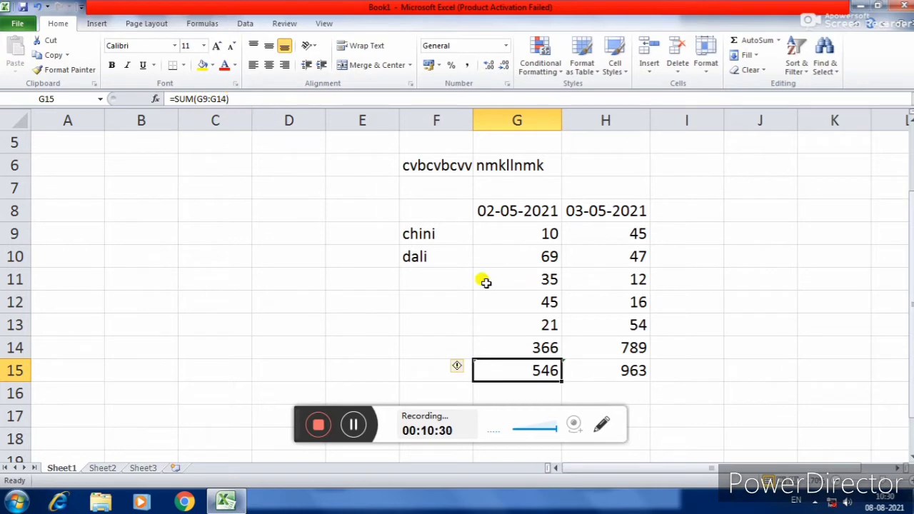
left_click(602, 366)
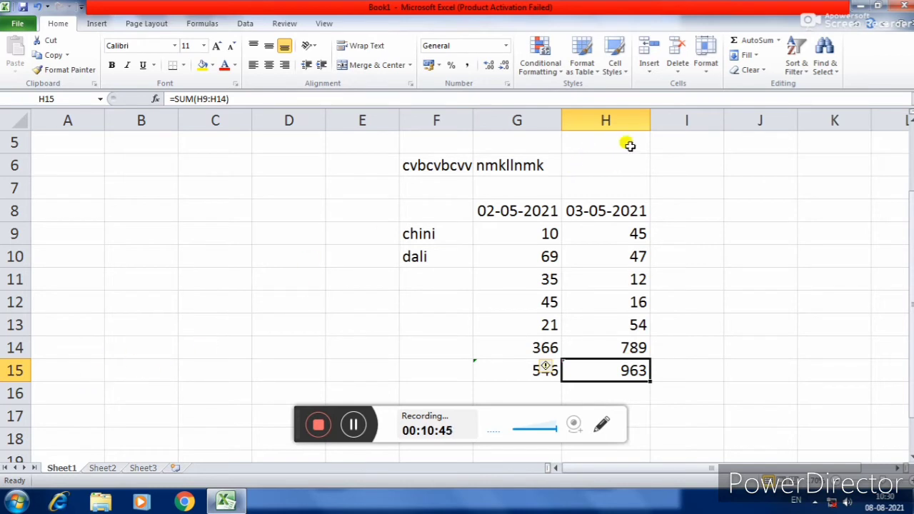
left_click(637, 237)
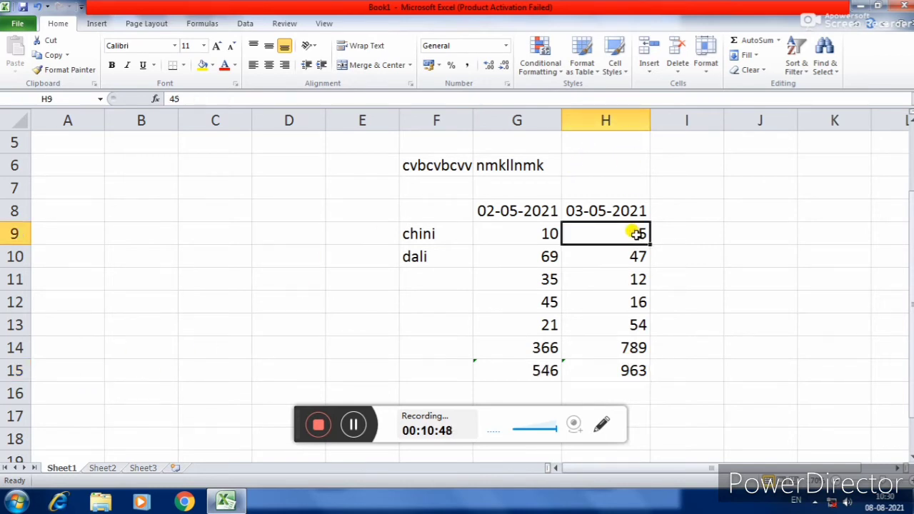
double_click(639, 346)
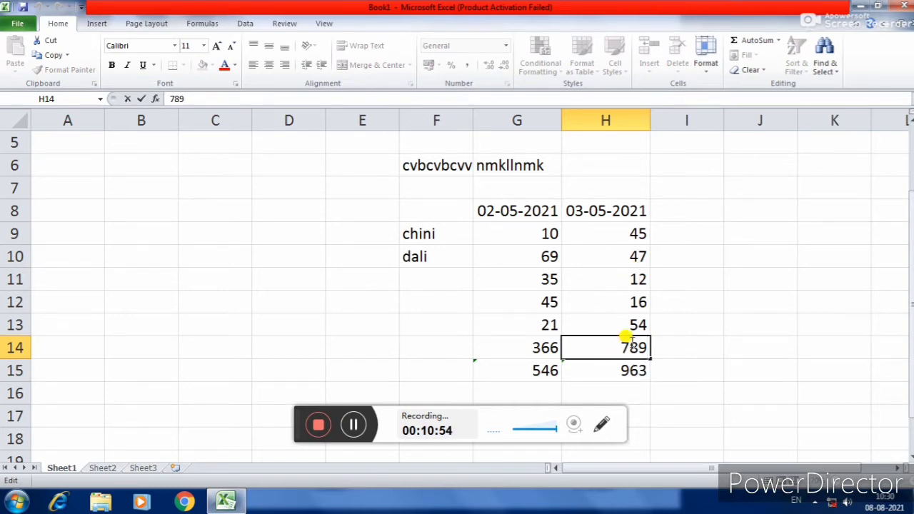
left_click(659, 232)
left_click(614, 369)
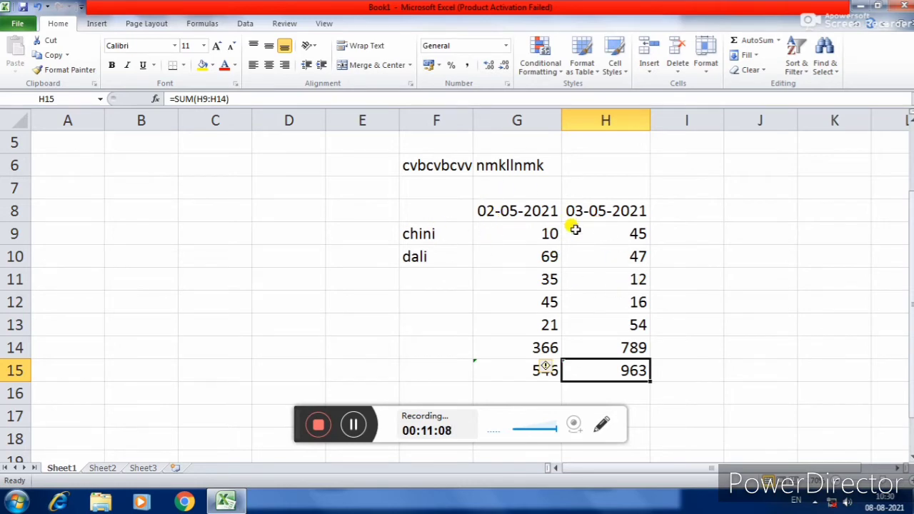
Erase the 'chini' and 'dali' labels from F9 and F10.
left_click(426, 233)
left_click_drag(425, 233, 430, 255)
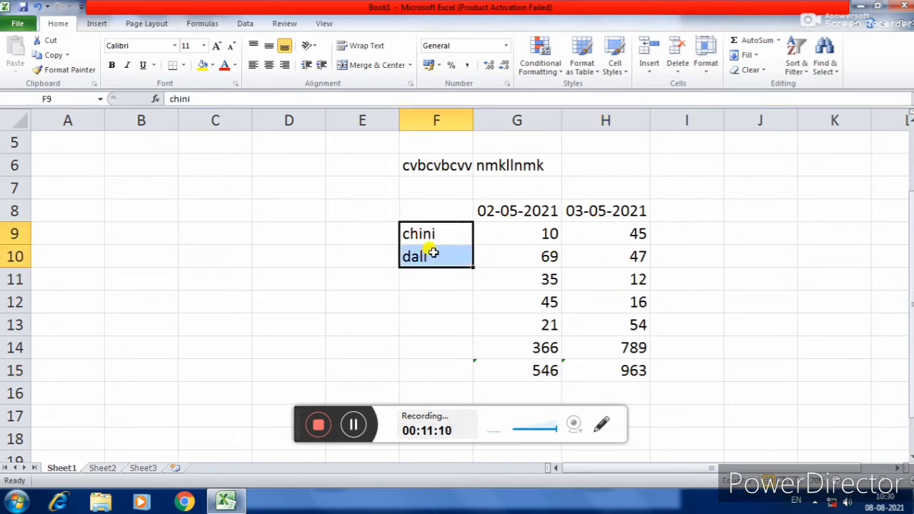
key("BackSpace")
left_click(428, 262)
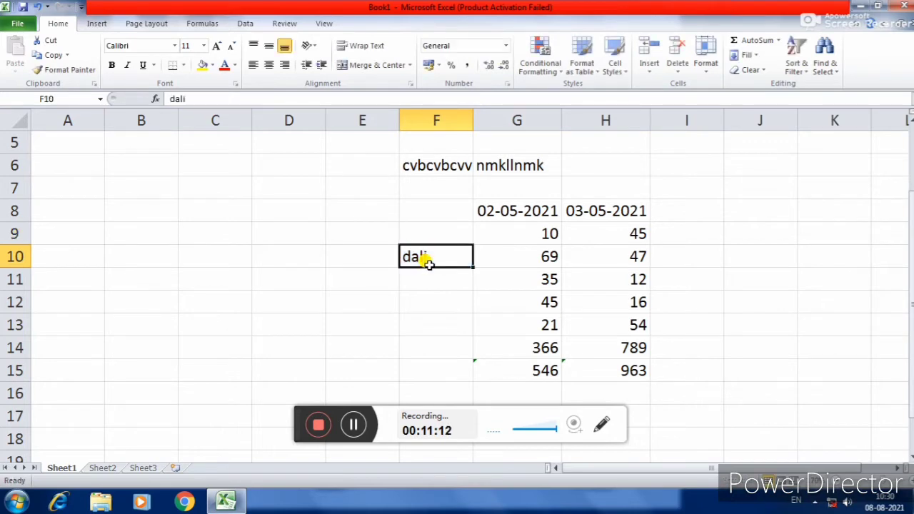
key("Delete")
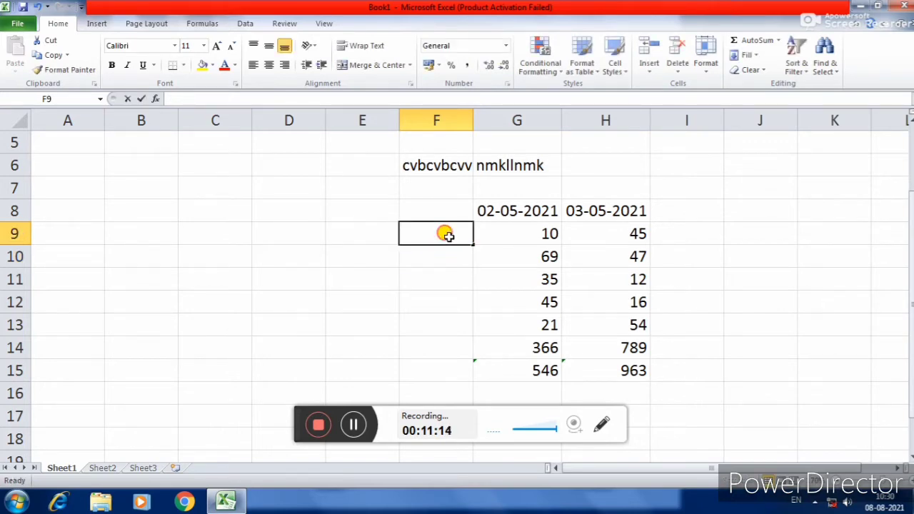
Enter 1, 5, 2, 3, .5 and .250 down F9:F14.
double_click(444, 233)
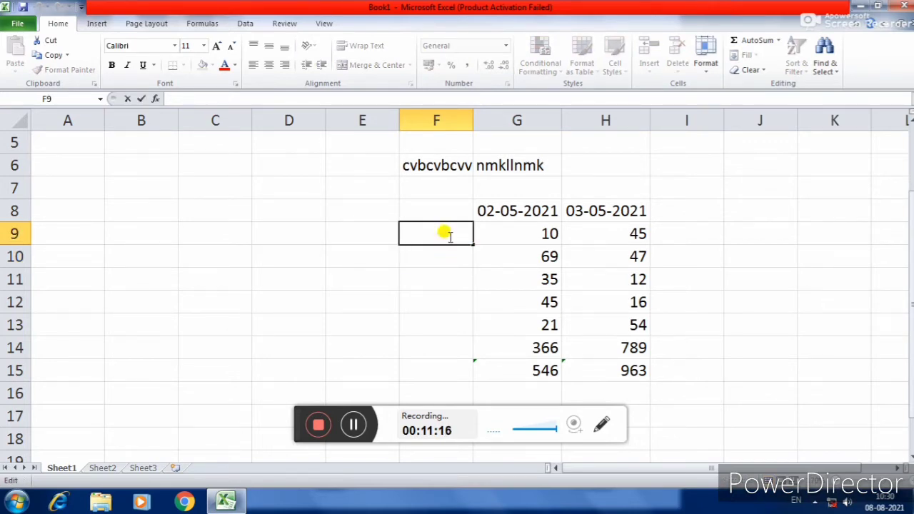
type("1")
left_click(449, 251)
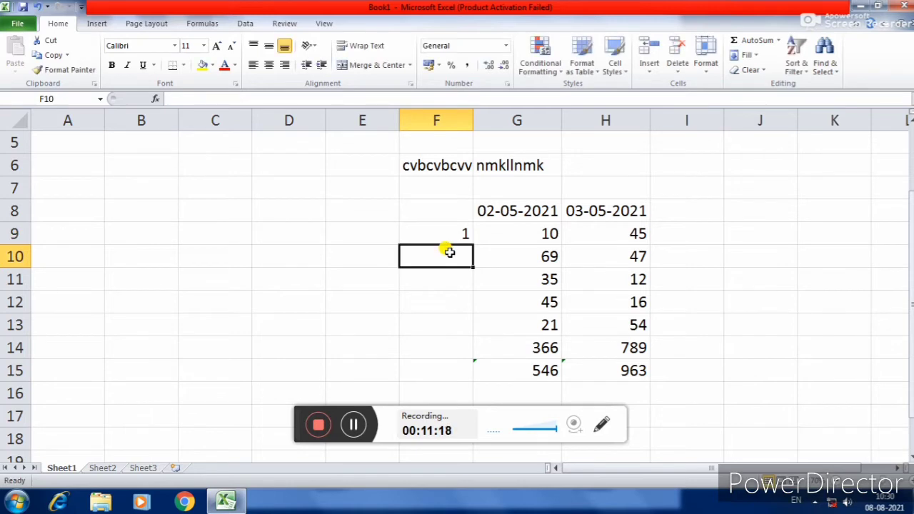
type("5")
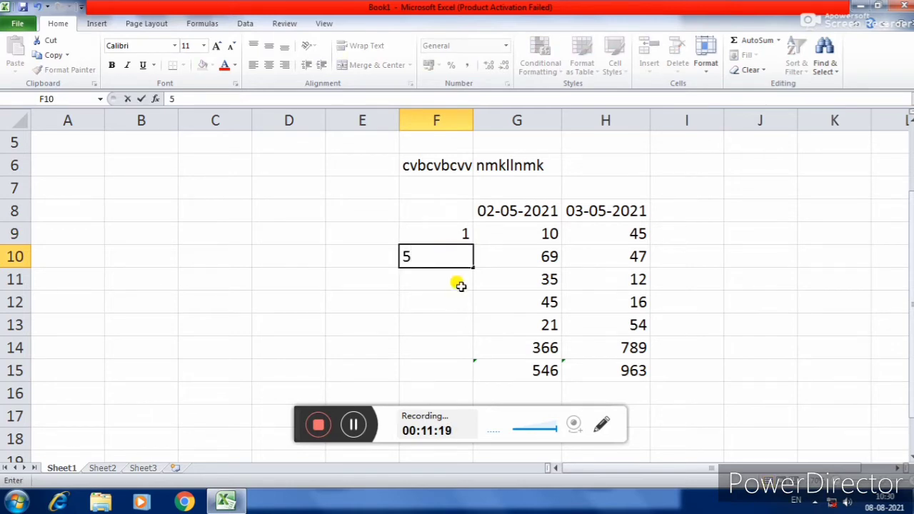
left_click(454, 283)
type("2")
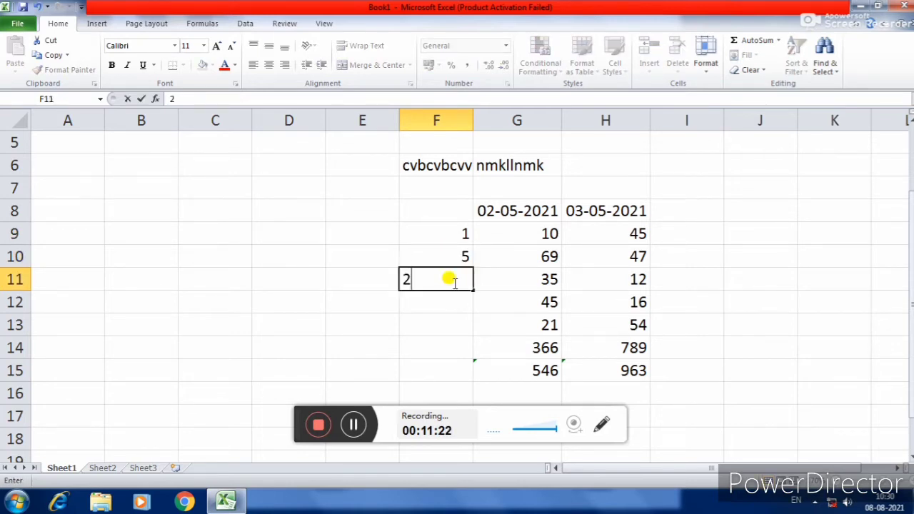
left_click(445, 298)
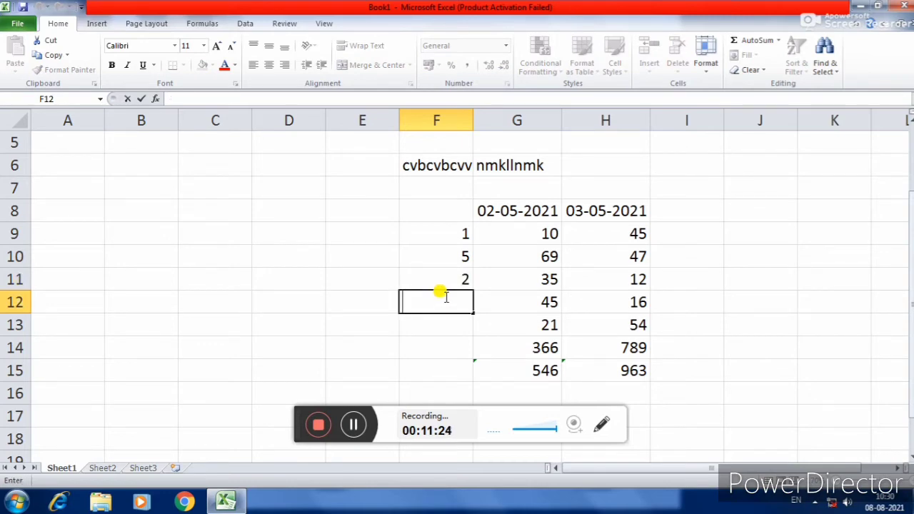
type("3")
left_click(445, 325)
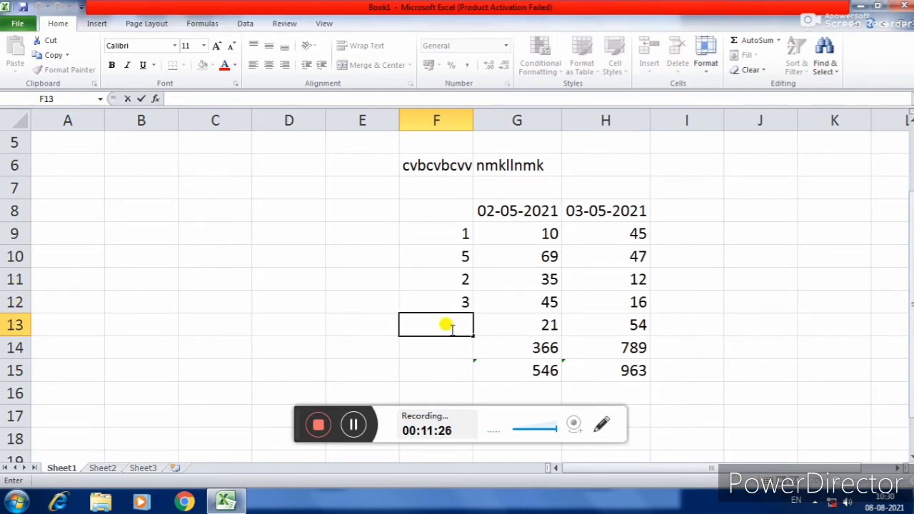
type(".5")
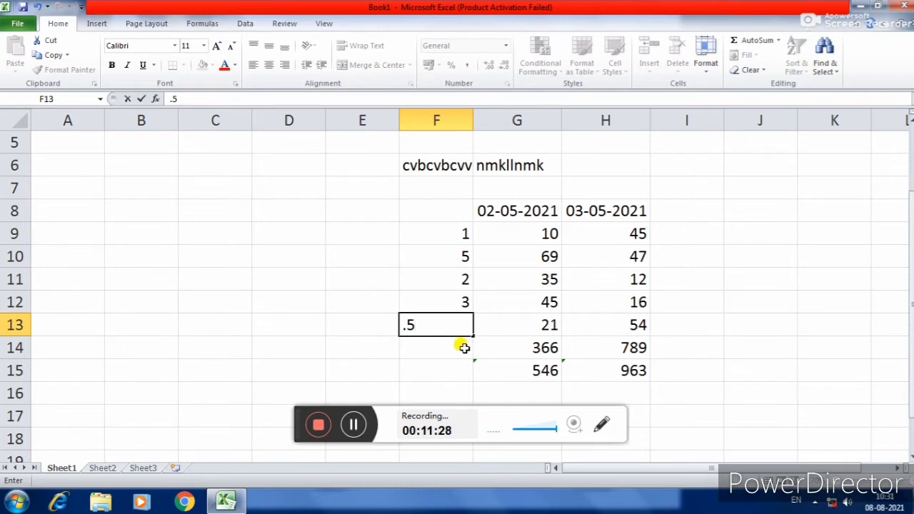
left_click(461, 348)
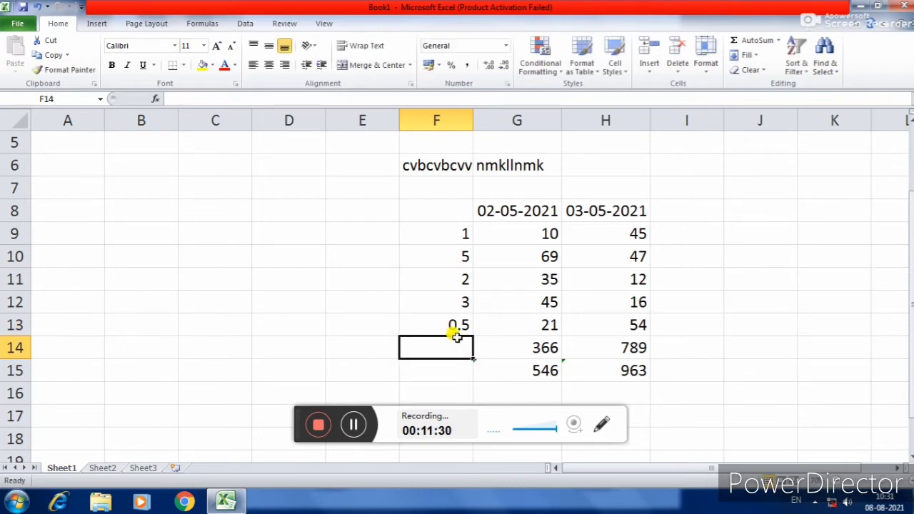
type(".250")
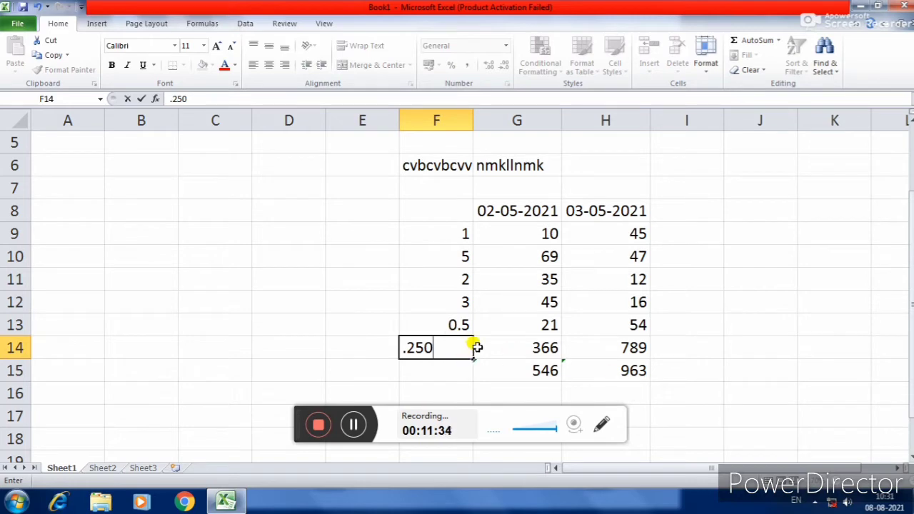
left_click(495, 343)
left_click(447, 234)
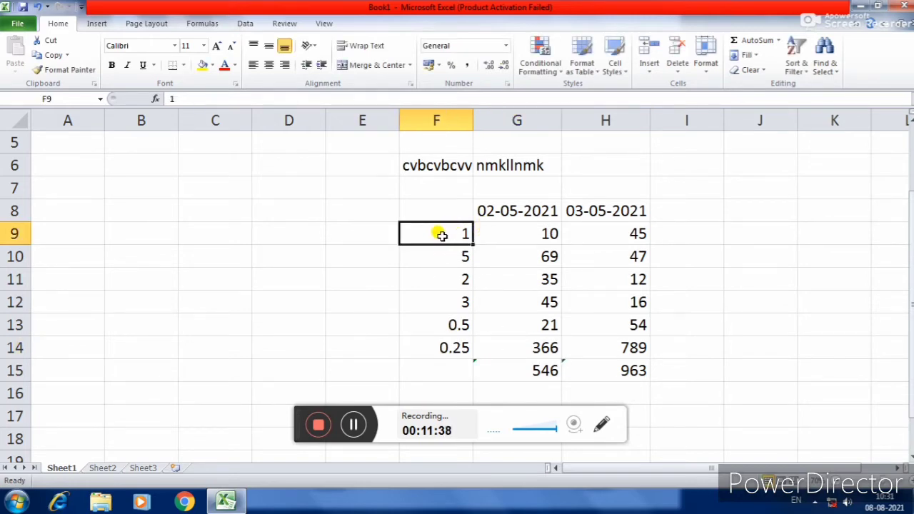
double_click(443, 233)
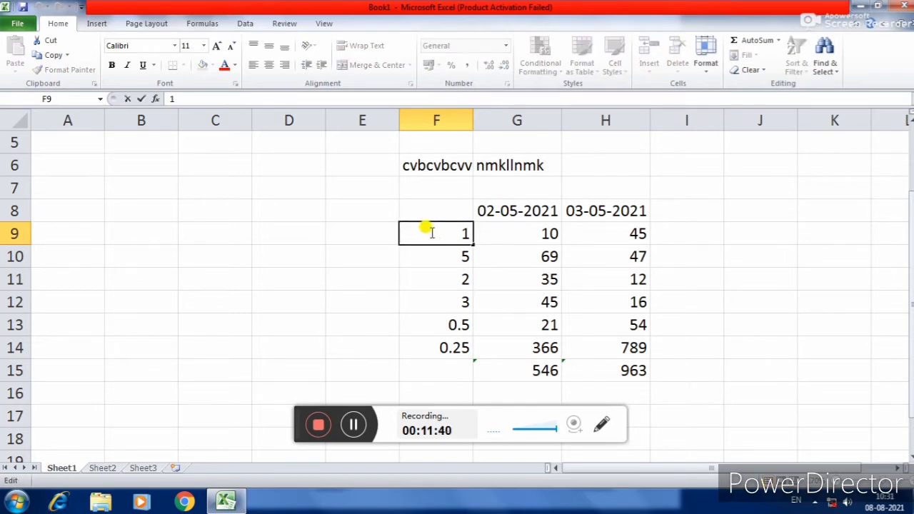
Clear the 03-05-2021 date, the numbers and the 963 total from column H.
left_click(482, 235)
left_click(460, 233)
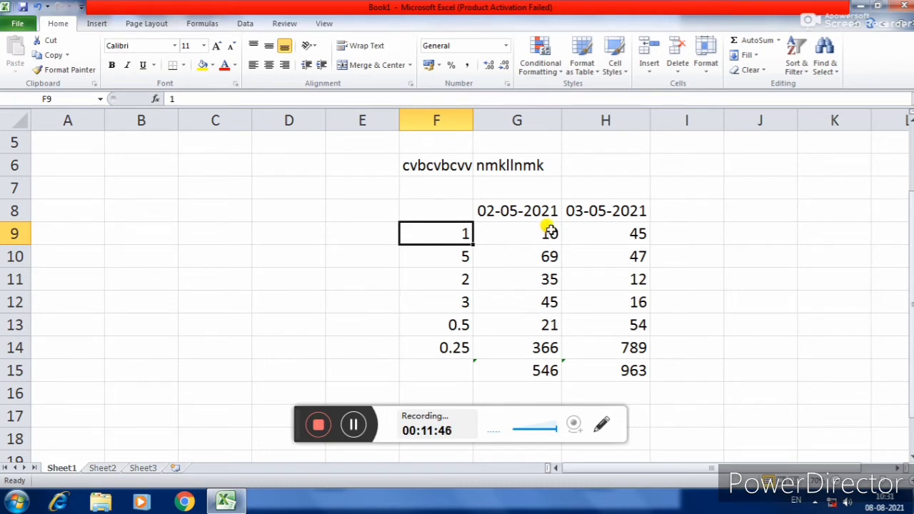
left_click_drag(580, 207, 615, 364)
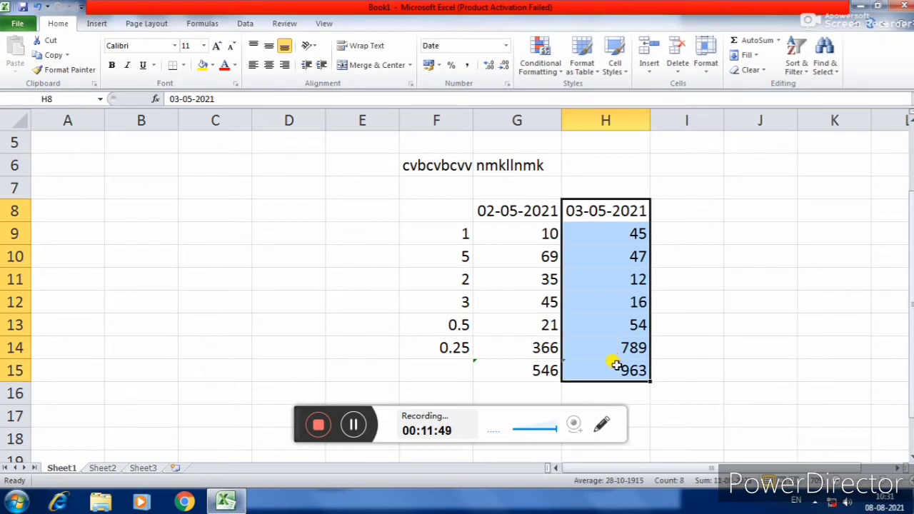
key("BackSpace")
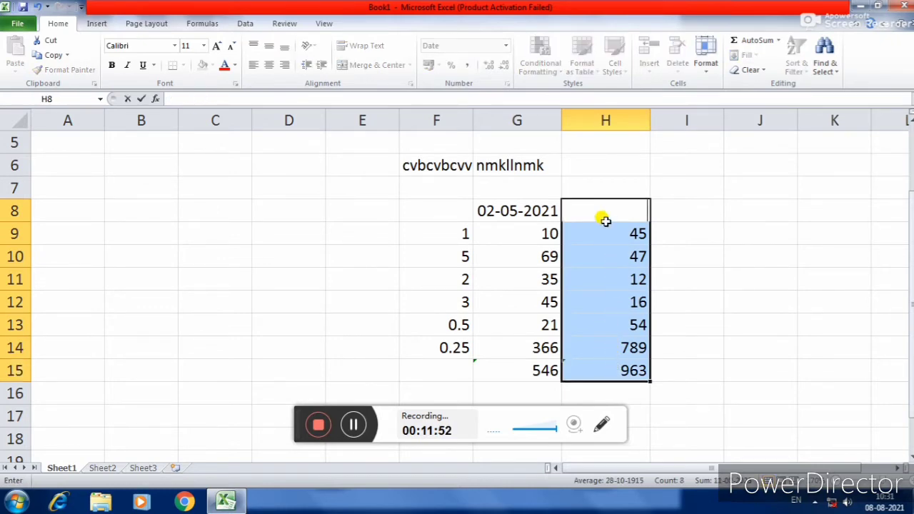
left_click(753, 240)
mouse_move(592, 207)
left_mouse_down()
mouse_move(626, 325)
mouse_move(625, 367)
left_mouse_up()
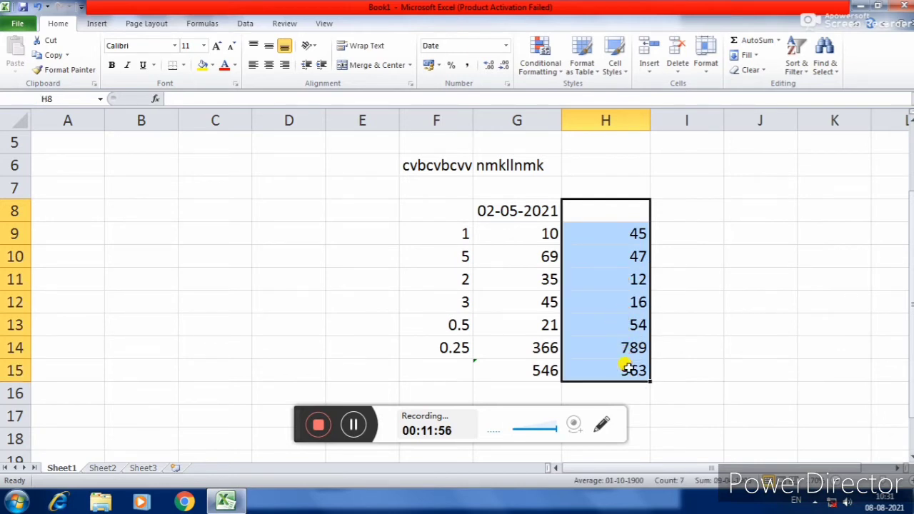
key("Delete")
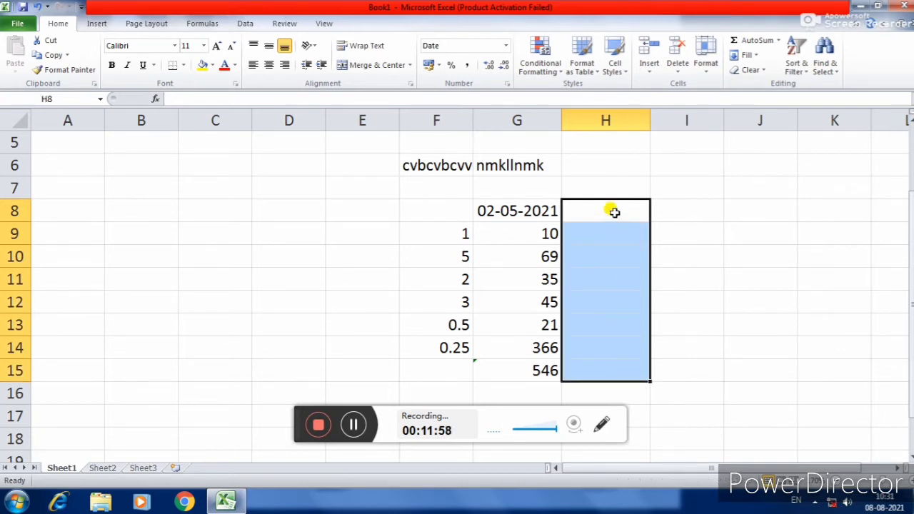
Delete the 02-05-2021 date from G8 and dismiss the warning dialog.
left_click(614, 212)
left_click(518, 209)
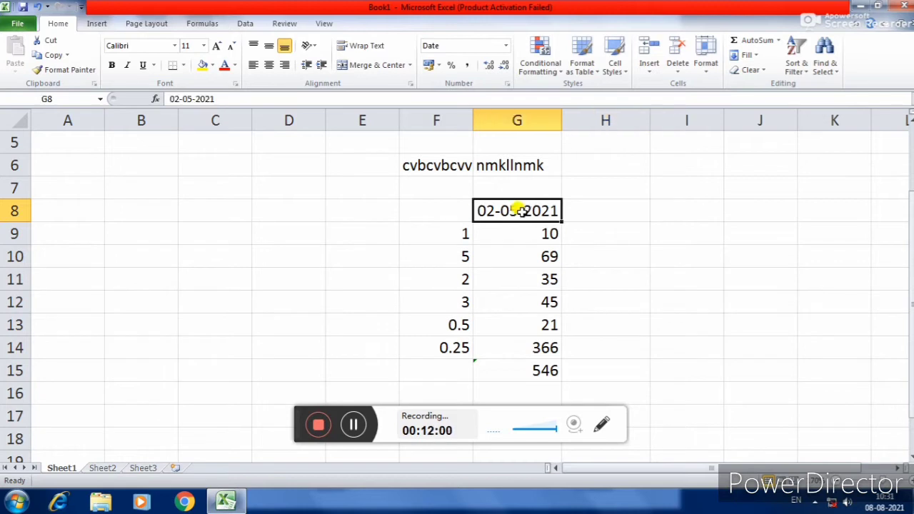
key("Delete")
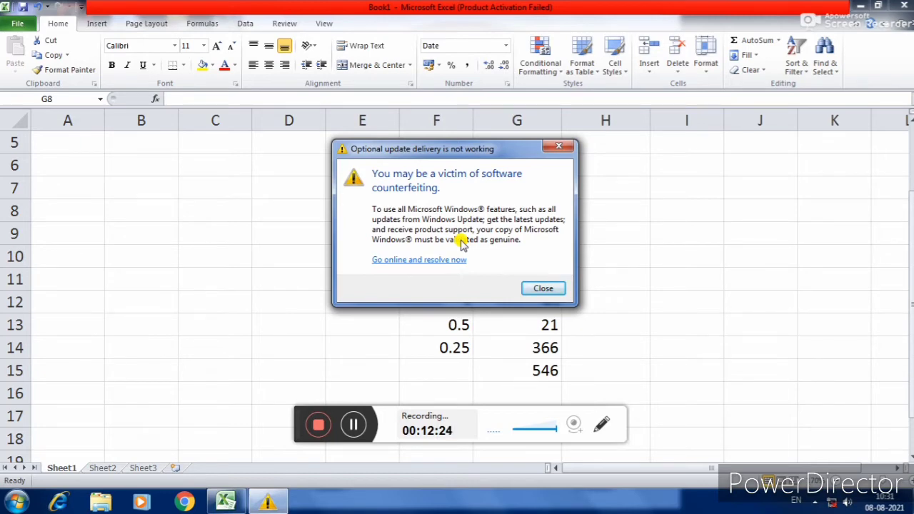
left_click(558, 145)
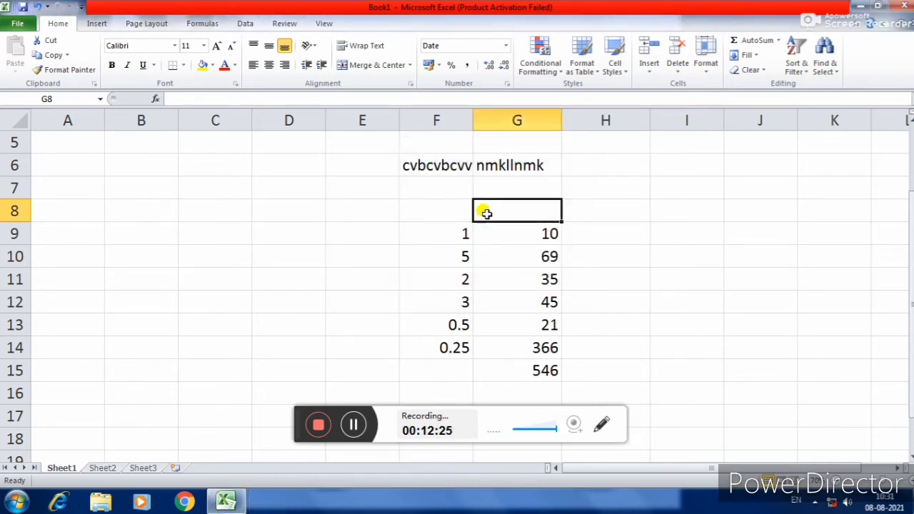
Type the heading 'total amount' into cell H8.
left_click(603, 237)
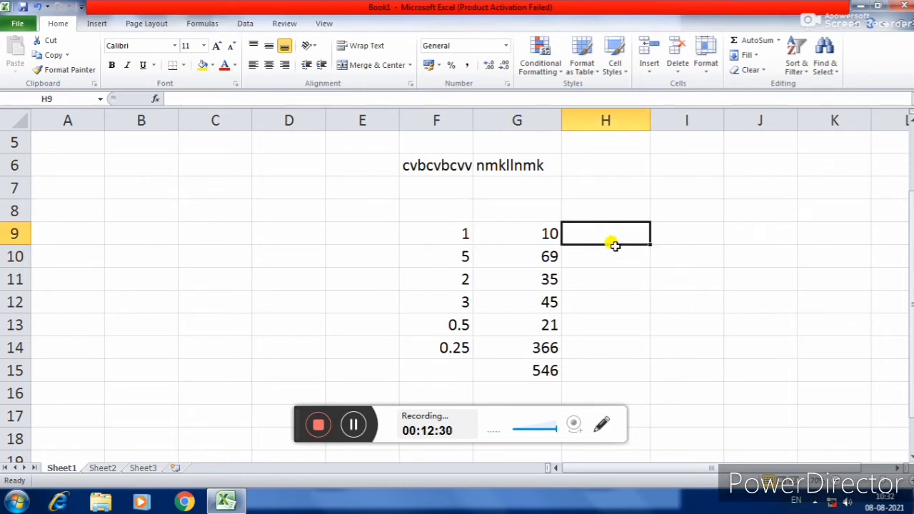
left_click(609, 211)
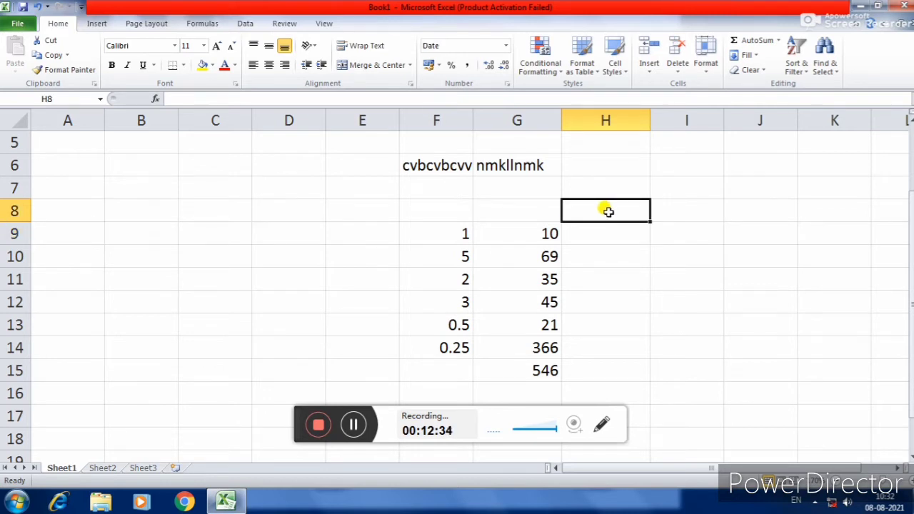
type("t")
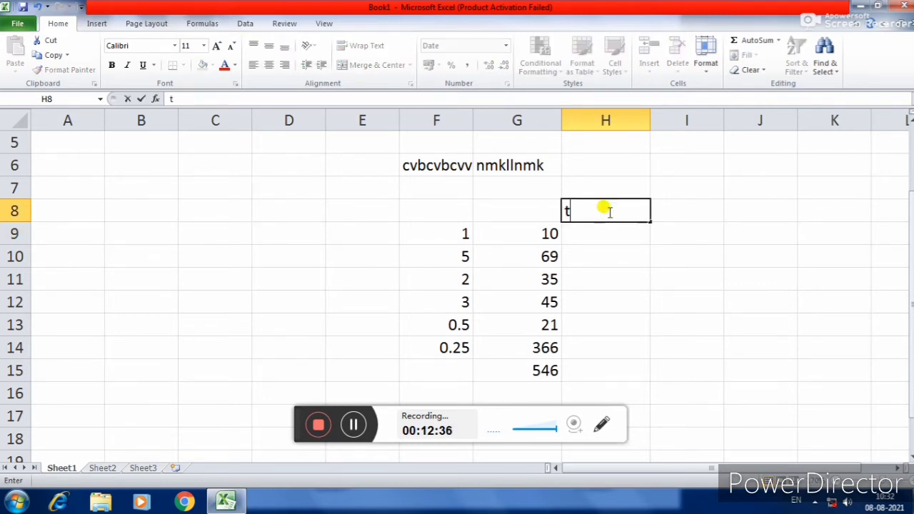
type("otal ")
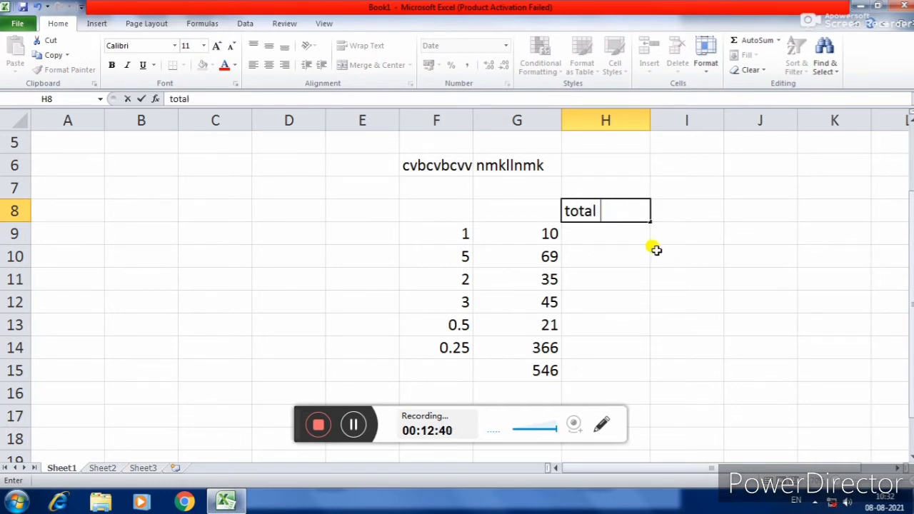
type("amount")
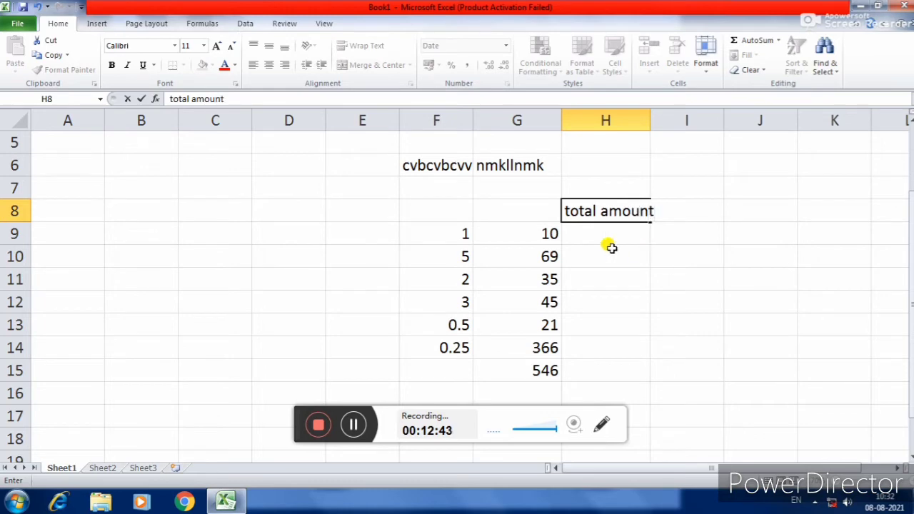
left_click(593, 230)
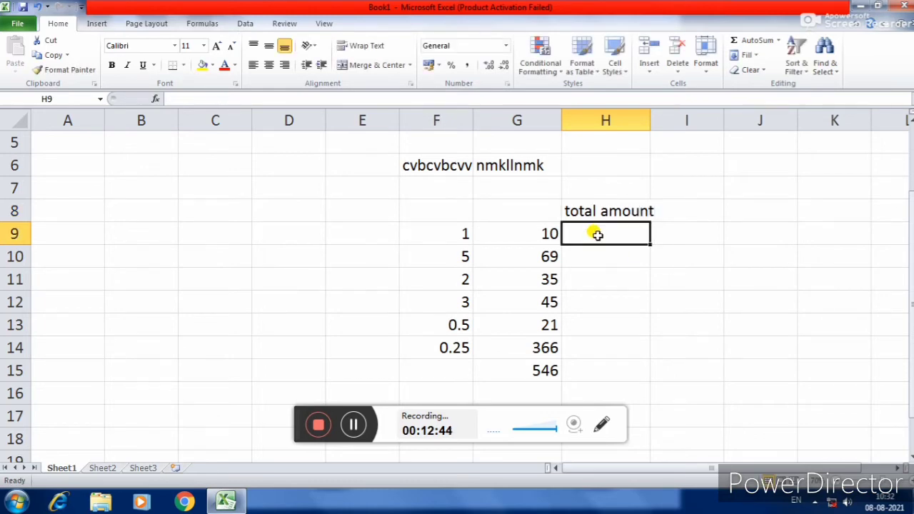
Enter the formula =F9*G9 in H9, giving 10.
left_click(451, 232)
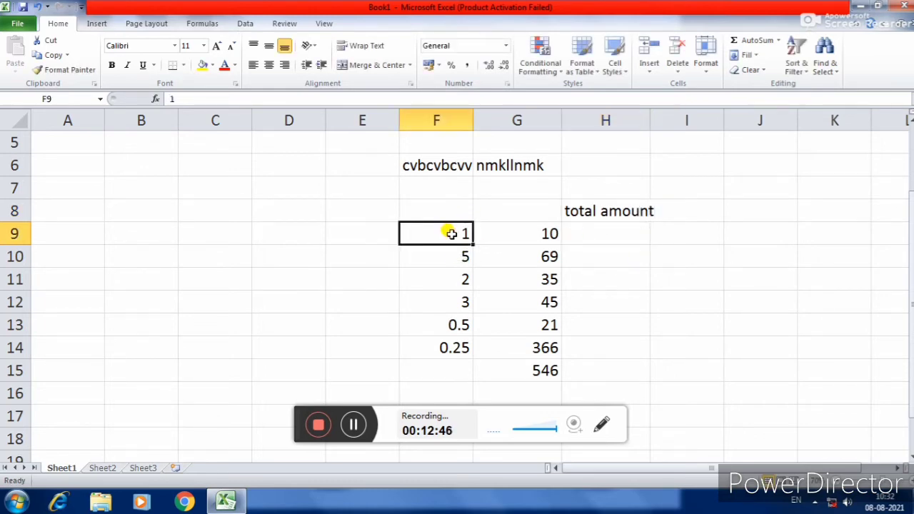
left_click(510, 234)
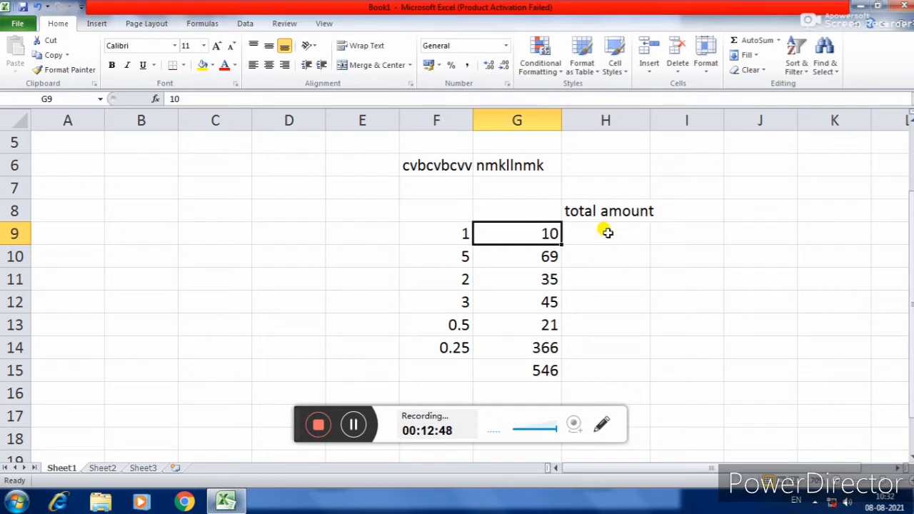
left_click(601, 233)
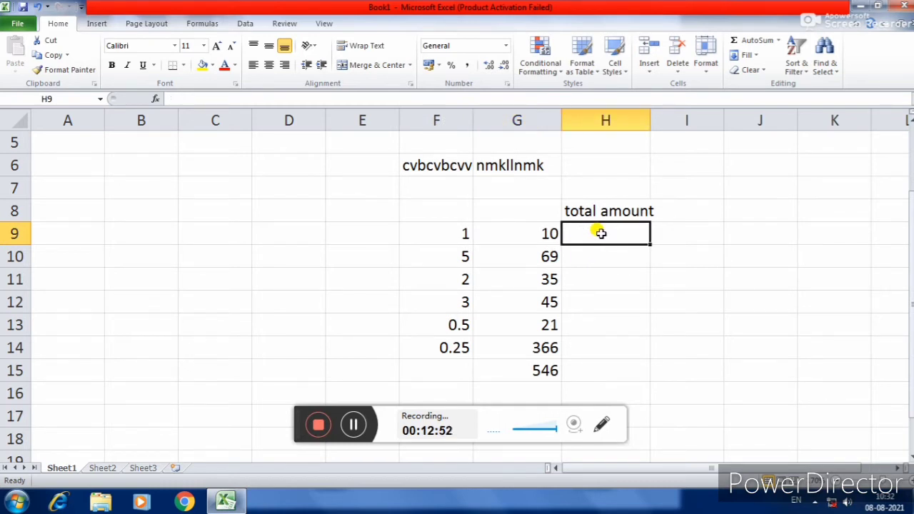
type("=")
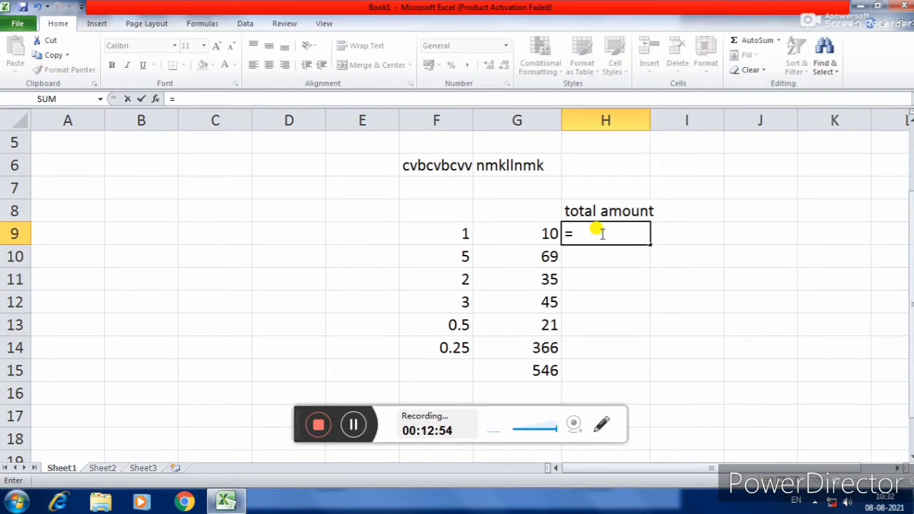
left_click(457, 235)
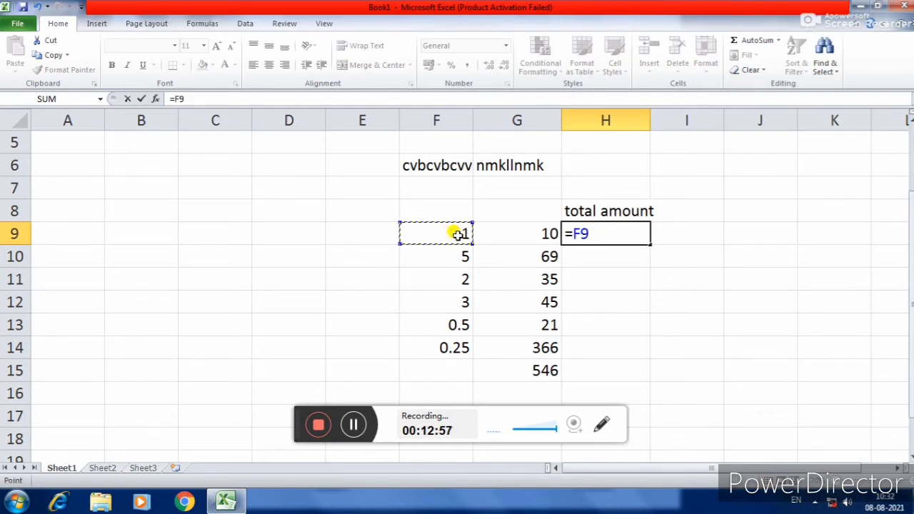
type("*")
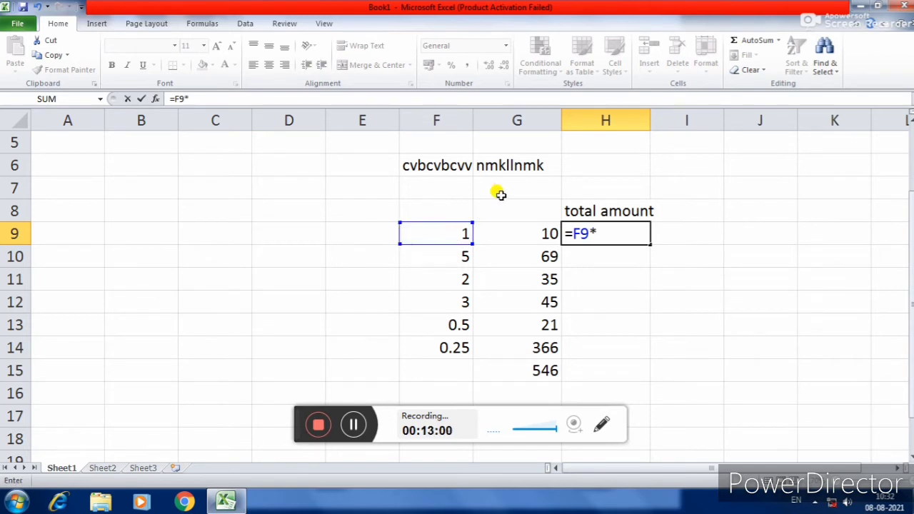
left_click(525, 232)
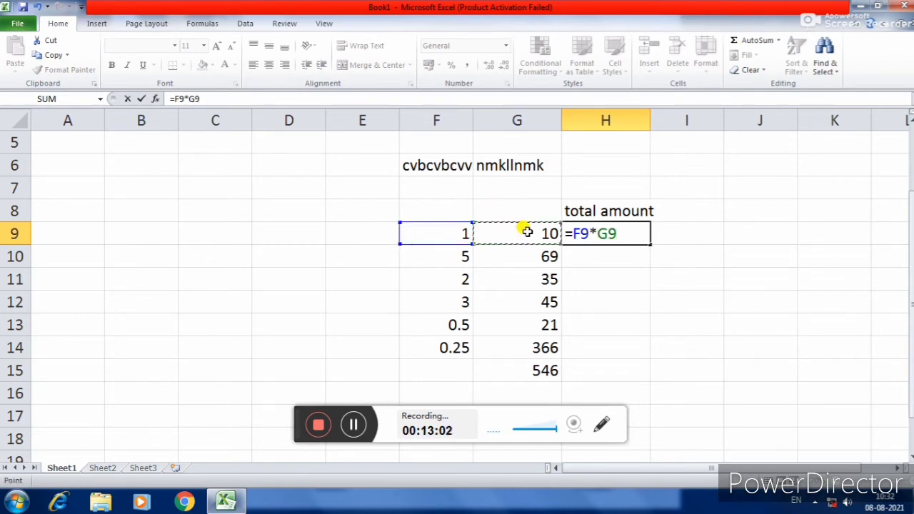
key("Return")
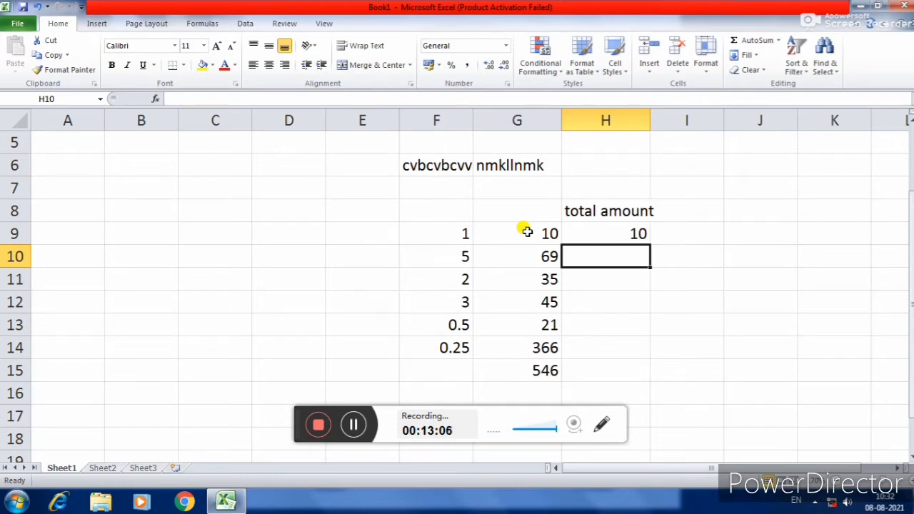
Fill the H9 formula down to H14 (345, 70, 135, 10.5, 91.5) and check the copies.
left_click(603, 236)
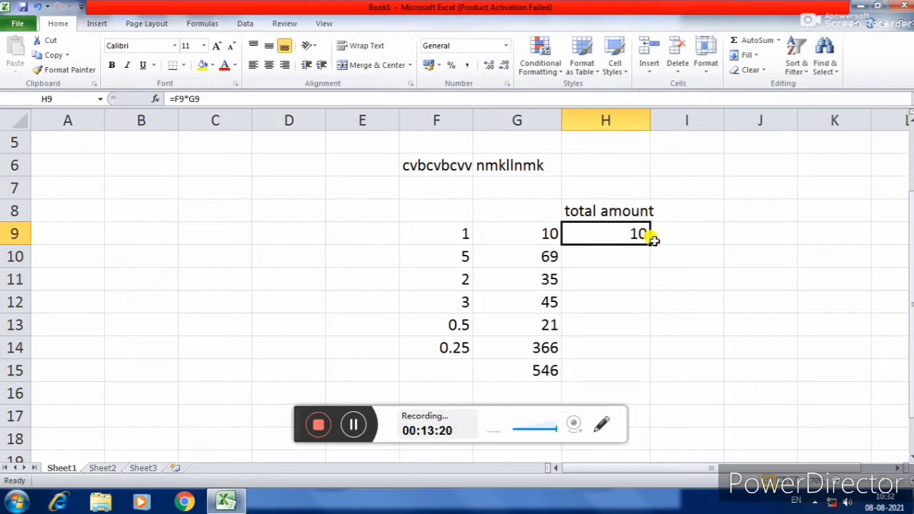
double_click(648, 243)
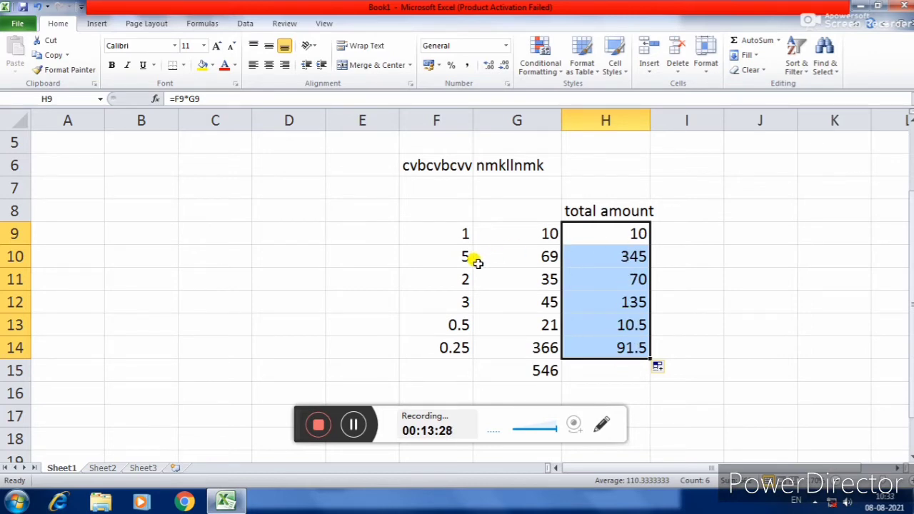
left_click(541, 262)
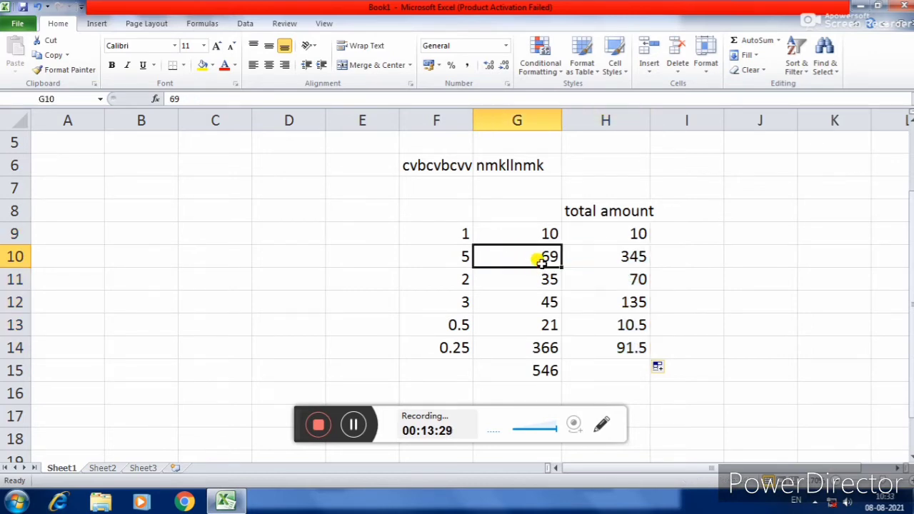
left_click(635, 257)
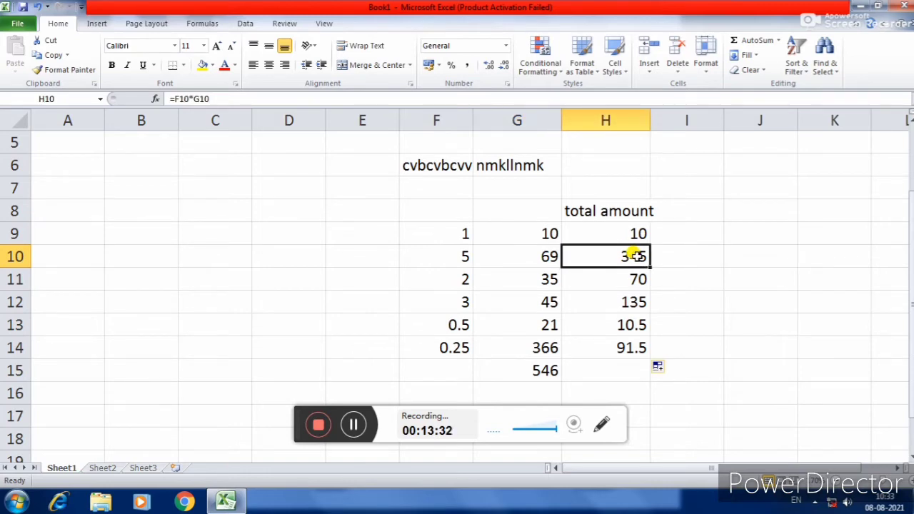
double_click(614, 279)
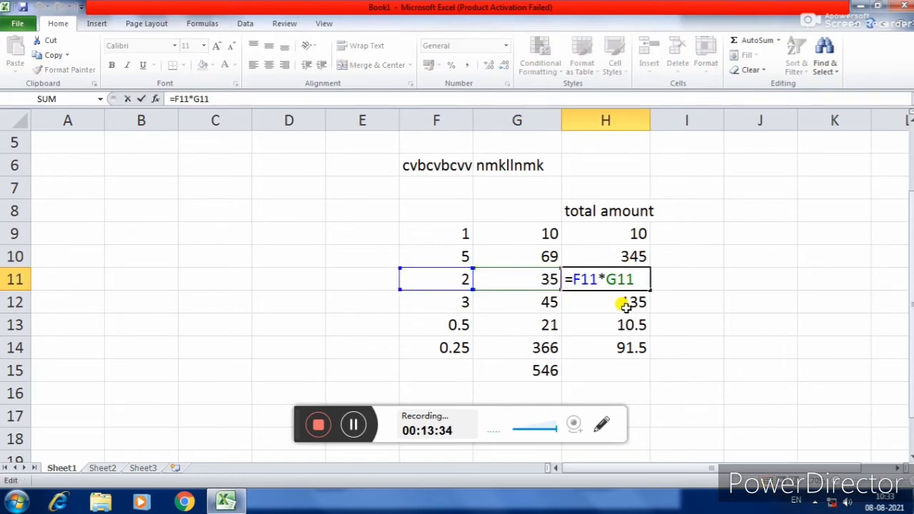
Inspect the copied formulas in H12 and H14 and the SUM formula in G15.
double_click(624, 303)
double_click(634, 349)
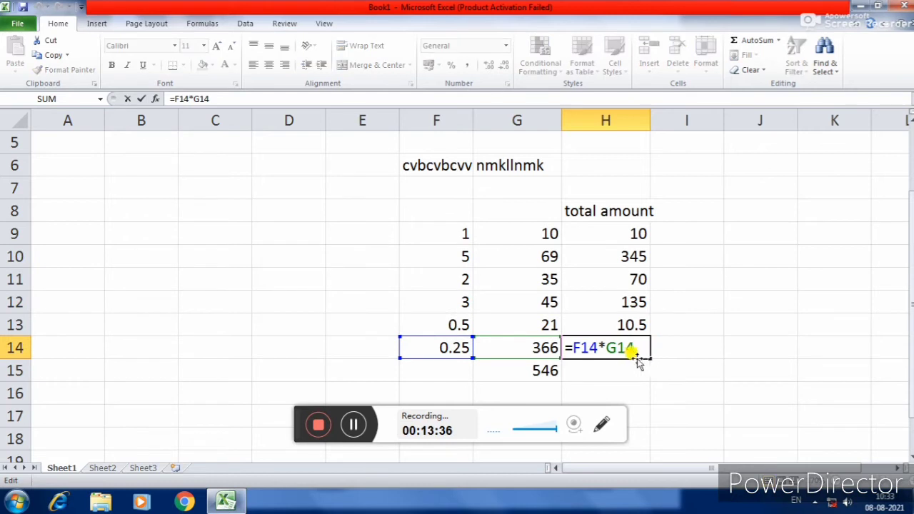
key("Return")
double_click(541, 372)
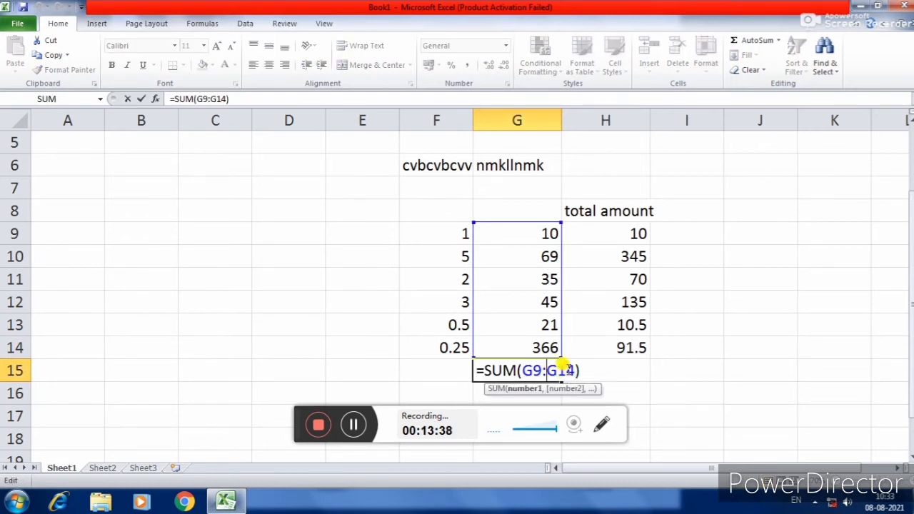
key("End")
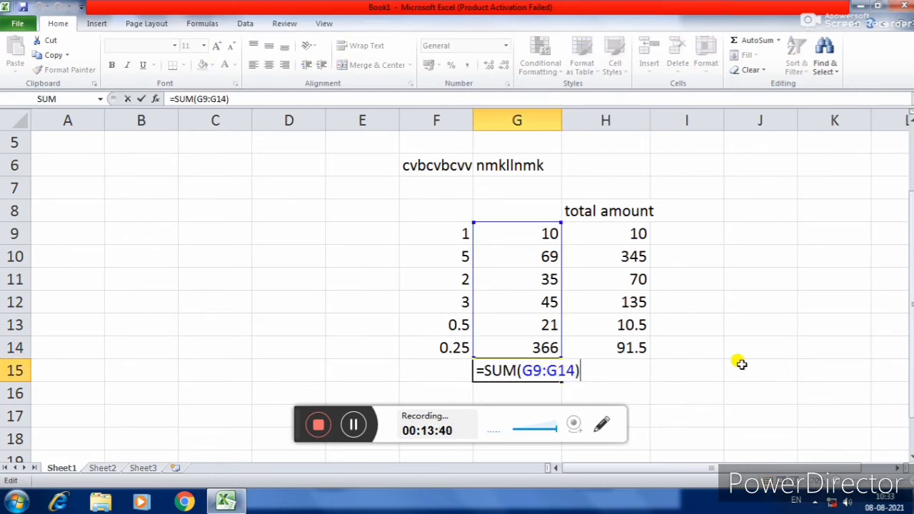
left_click(741, 364)
Copy G15's SUM formula right into H15, totalling 662.
left_click(553, 370)
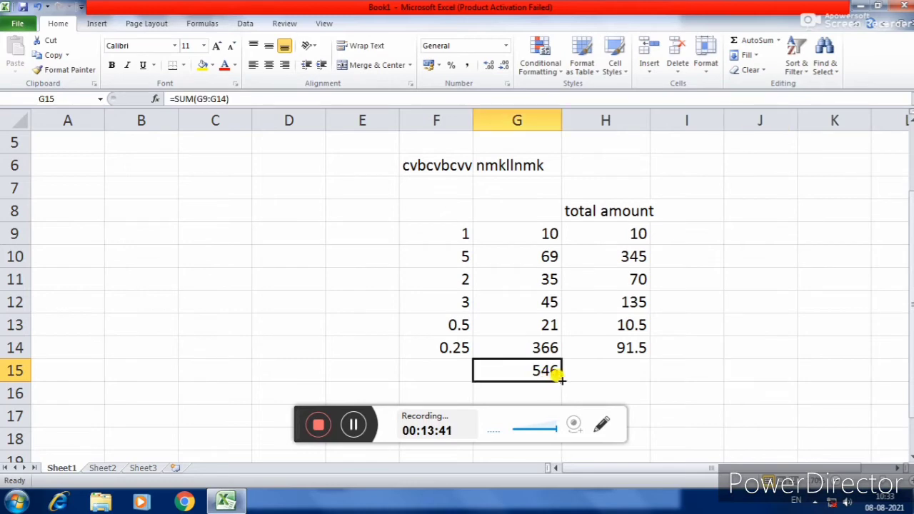
left_click(596, 371)
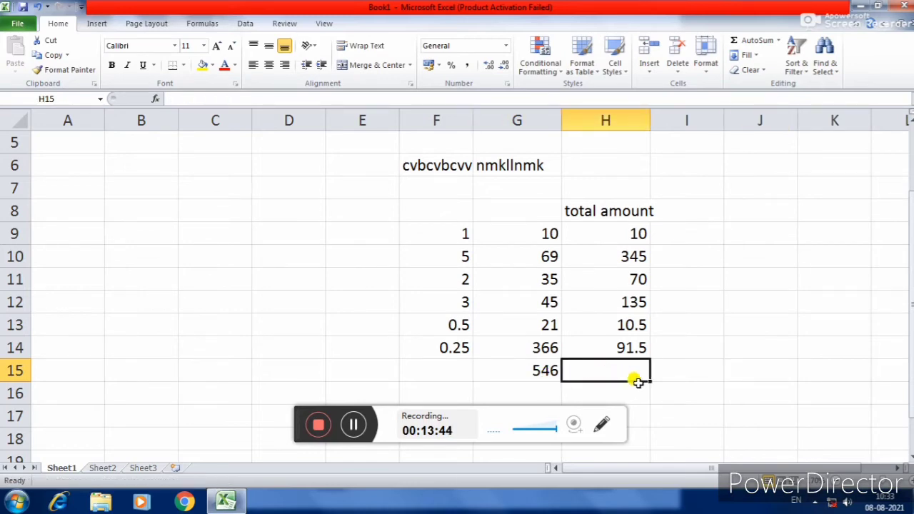
left_click(550, 370)
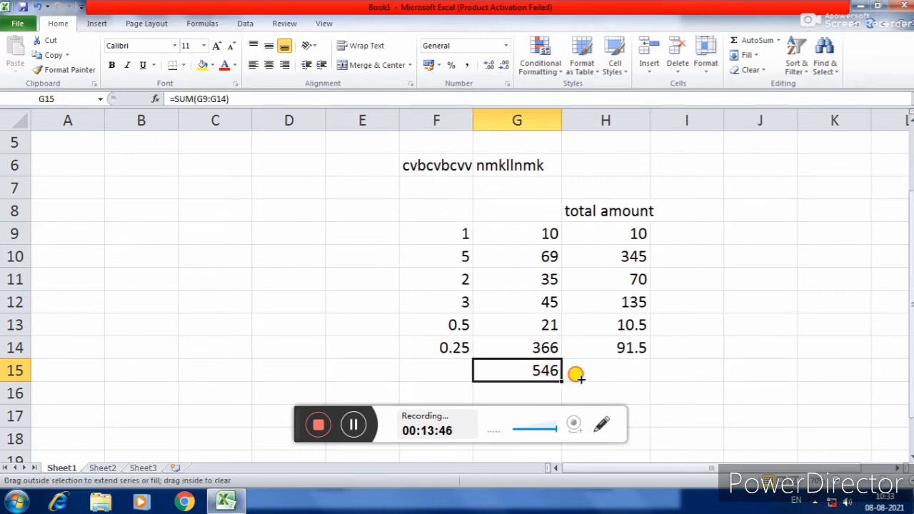
left_click_drag(577, 377, 618, 373)
left_click(678, 366)
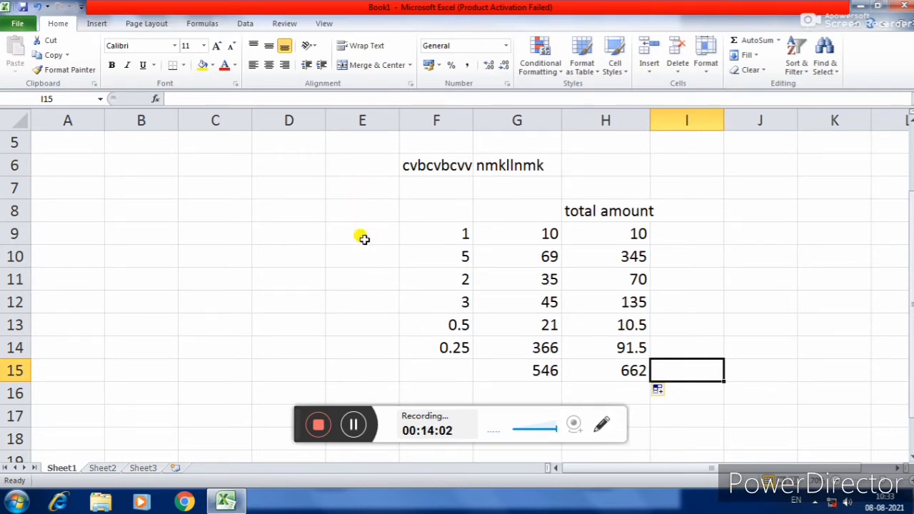
Enter 99, 12, 32, 78, 60, 40 and 22 down C8:C14, correcting 221 to 22.
left_click(226, 213)
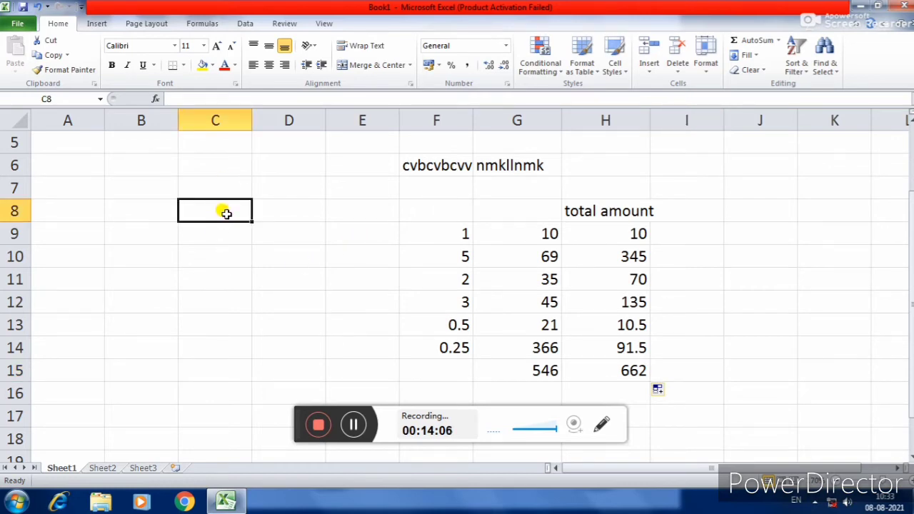
type("99")
key("Return")
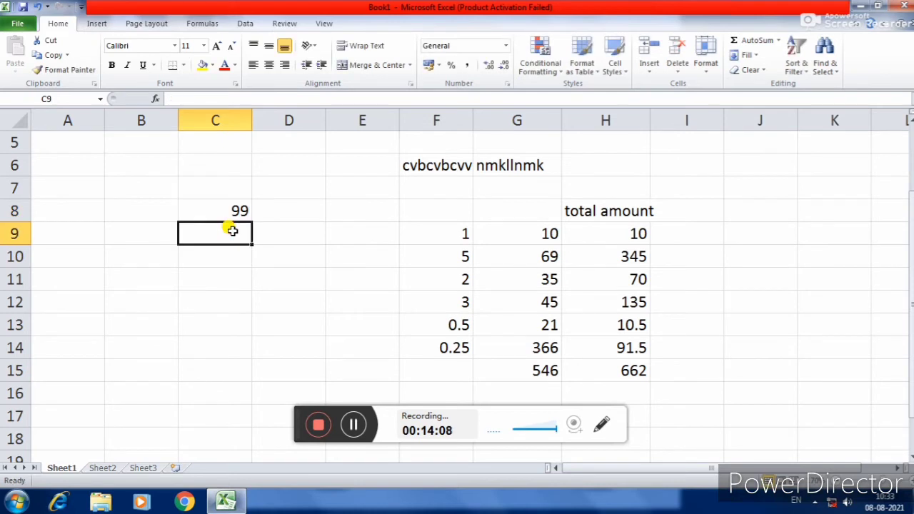
type("12")
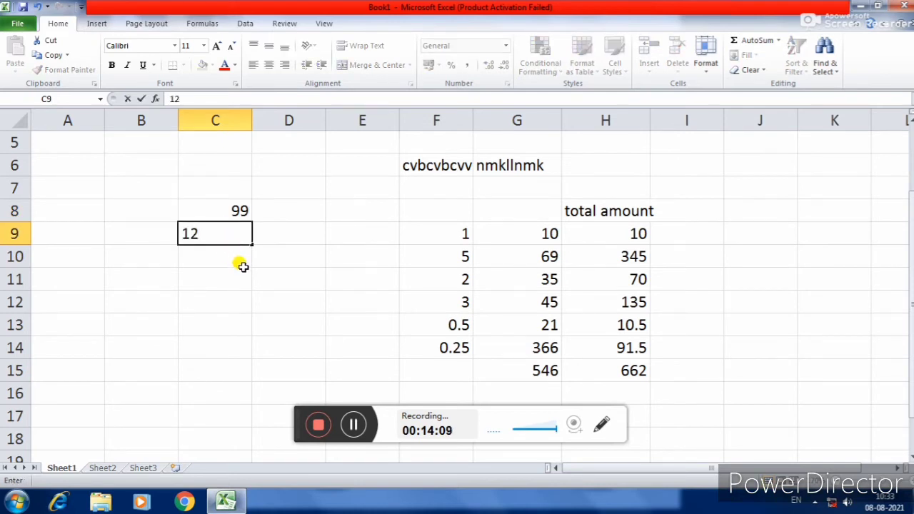
key("Return")
type("3")
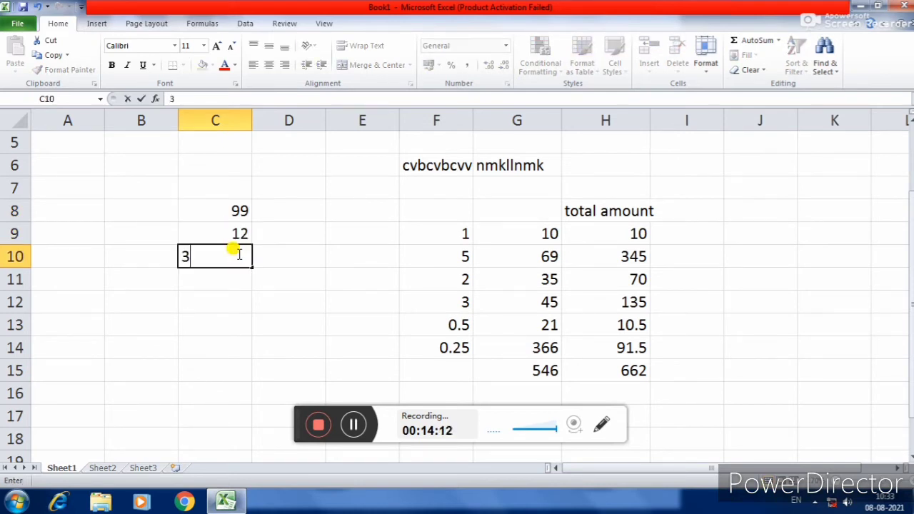
type("2")
left_click(217, 284)
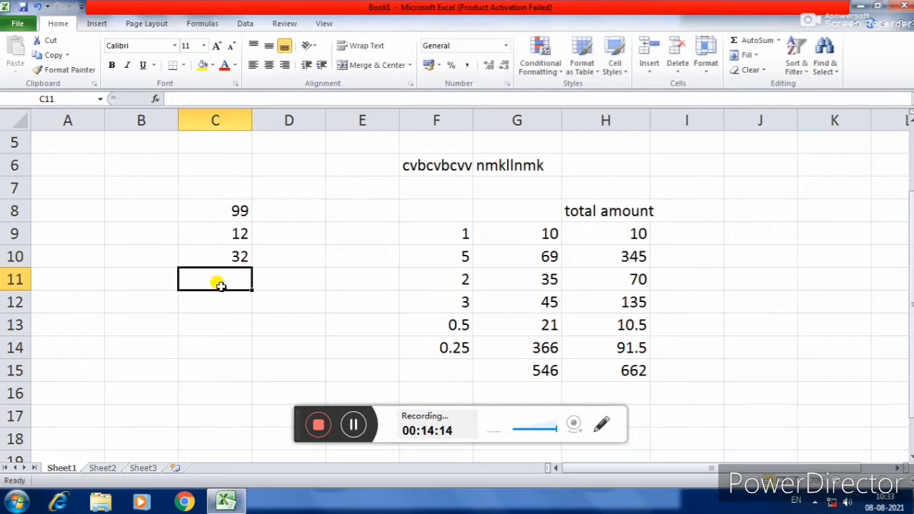
type("78")
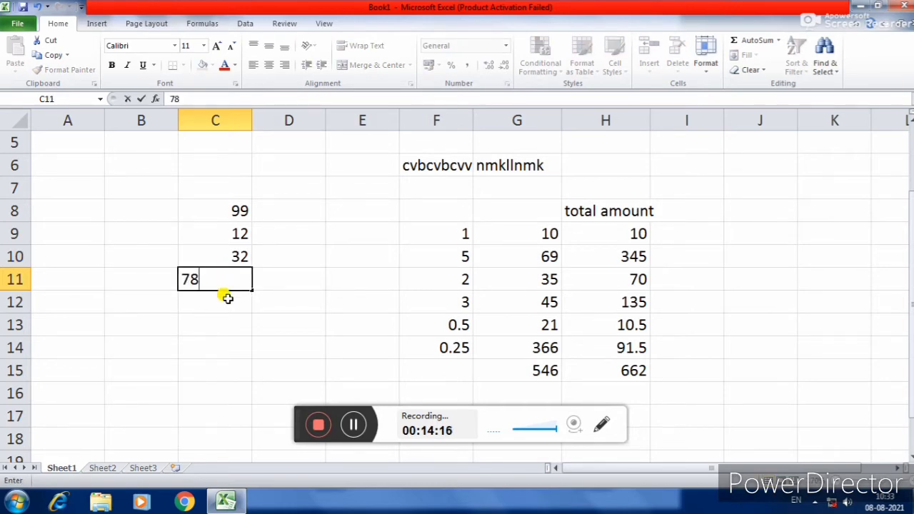
left_click(227, 299)
type("6")
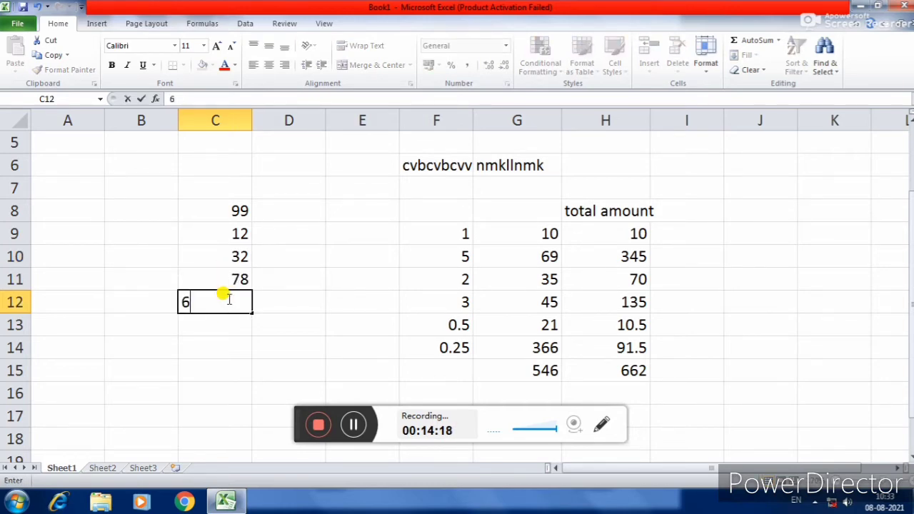
type("0")
left_click(235, 324)
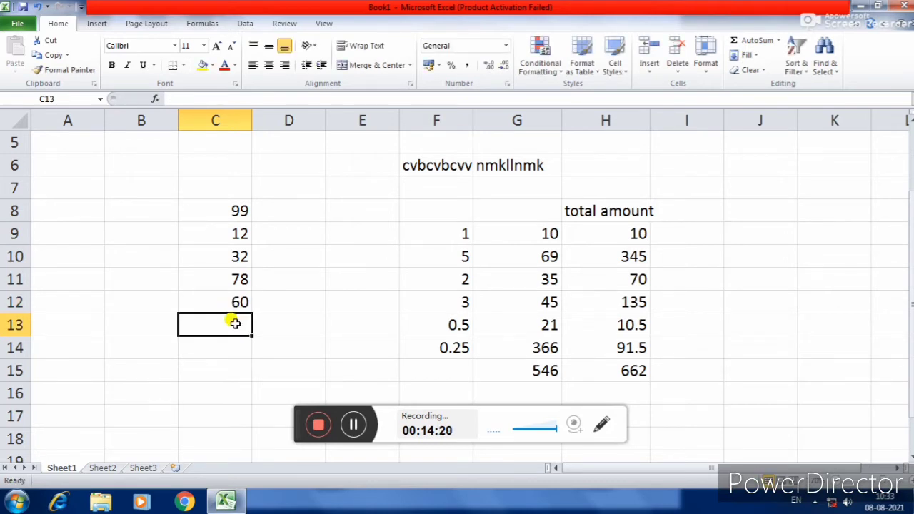
type("40")
left_click(230, 349)
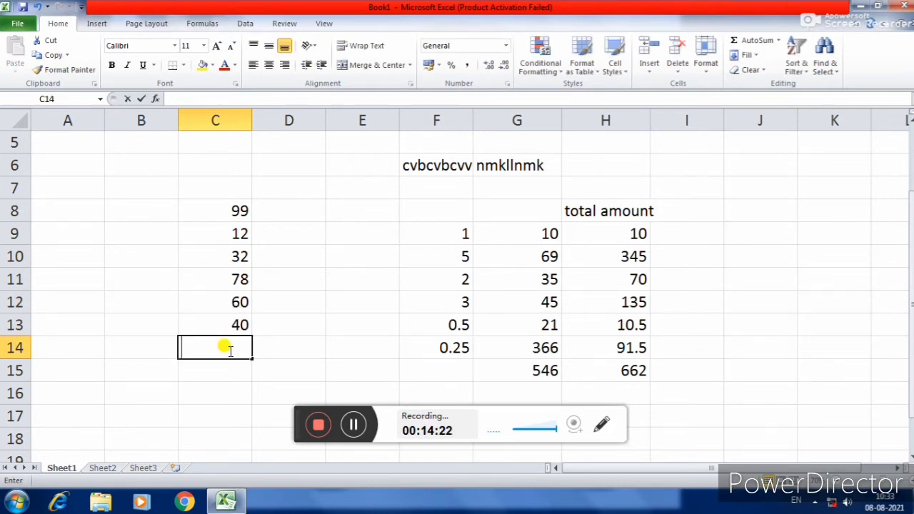
type("221")
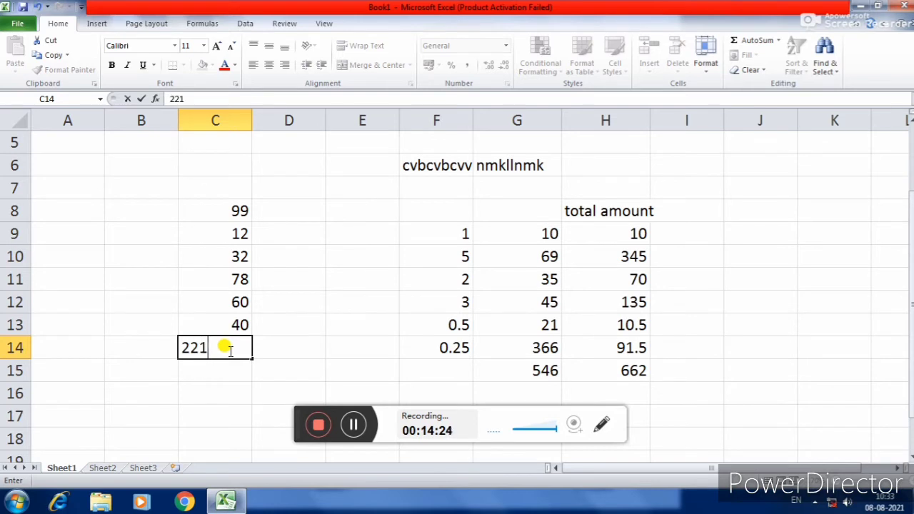
key("BackSpace")
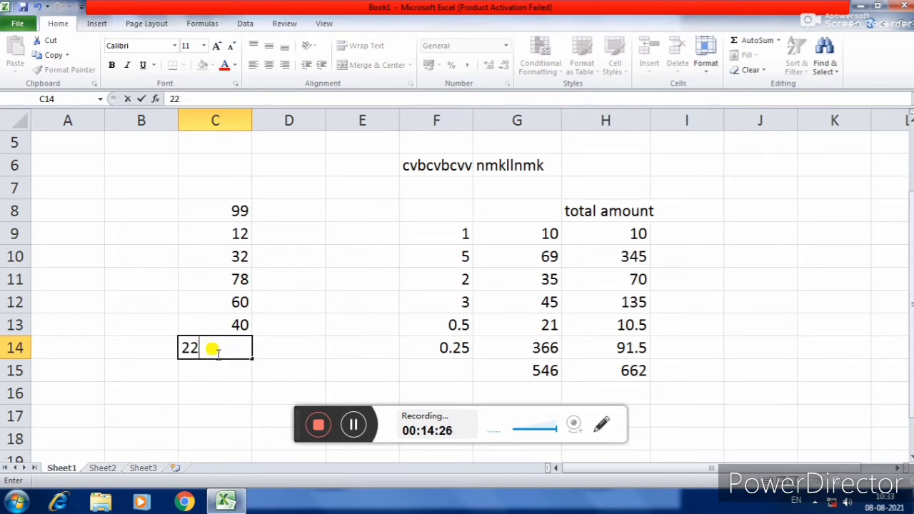
left_click(230, 367)
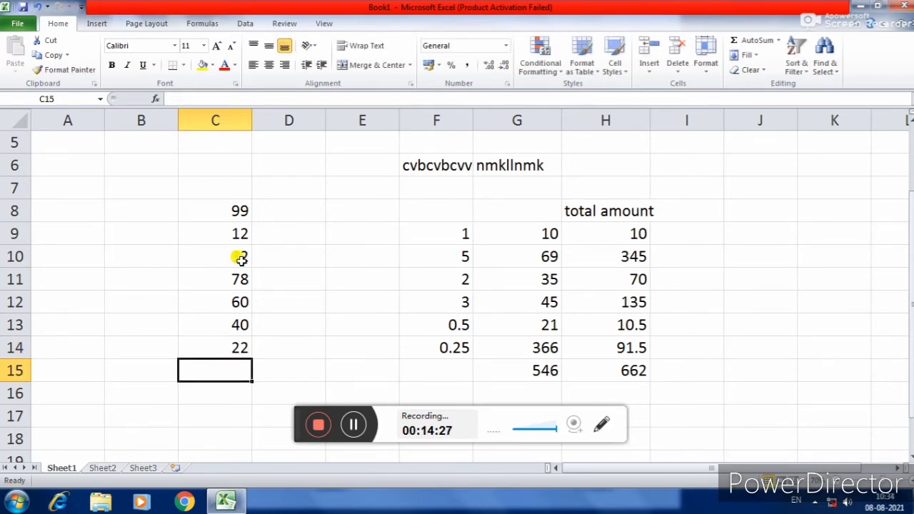
left_click(223, 213)
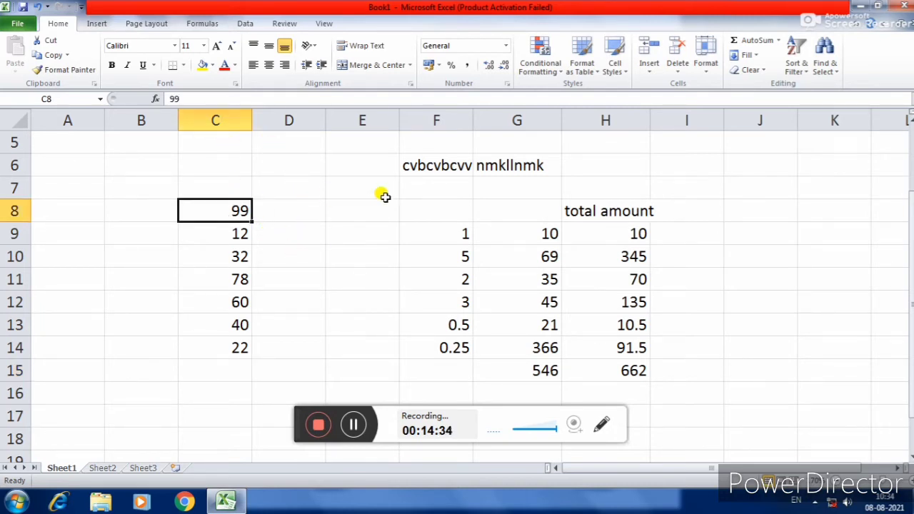
Sort C8:C14 smallest to largest, giving 12, 22, 32, 40, 60, 78, 99.
left_click(272, 239)
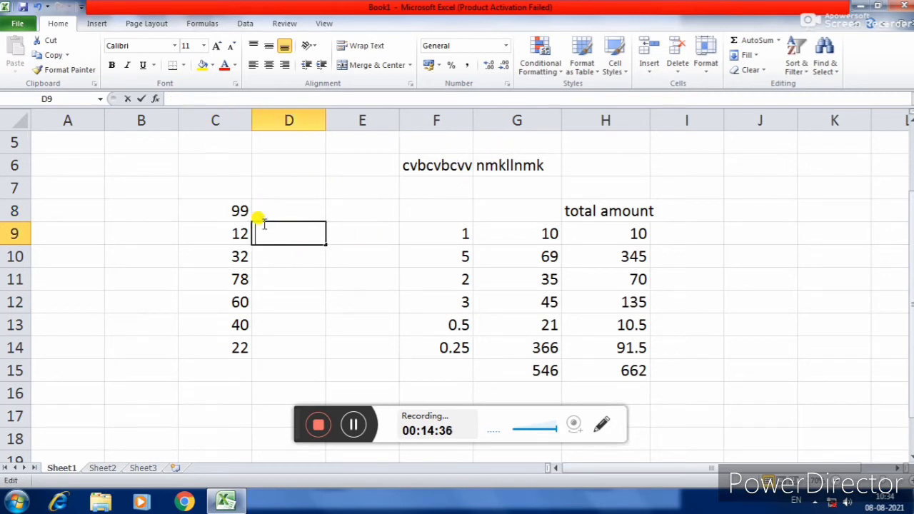
left_click(225, 207)
double_click(225, 207)
left_click_drag(226, 207, 224, 257)
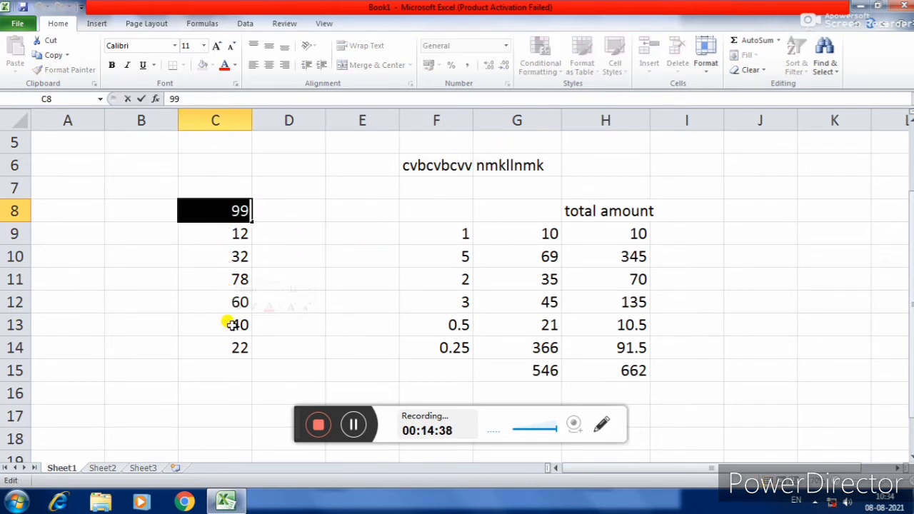
left_click(226, 278)
left_click_drag(217, 209, 227, 347)
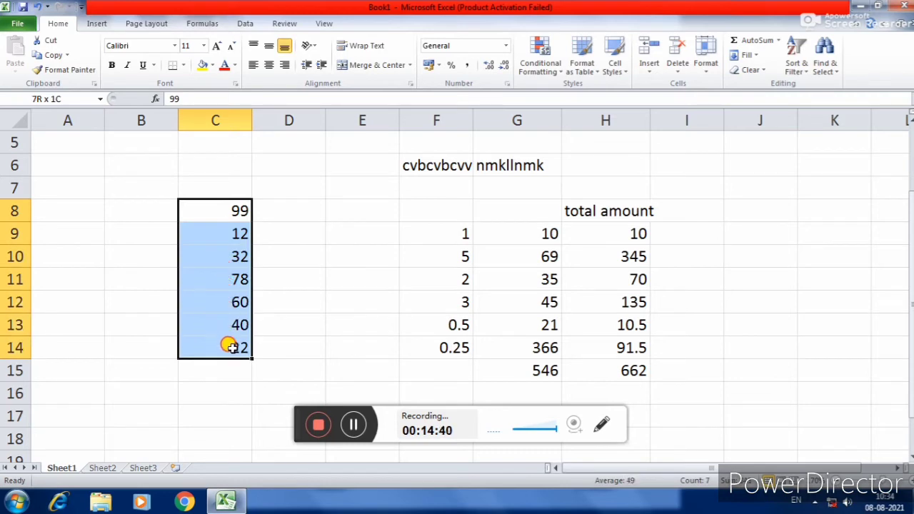
left_click(812, 73)
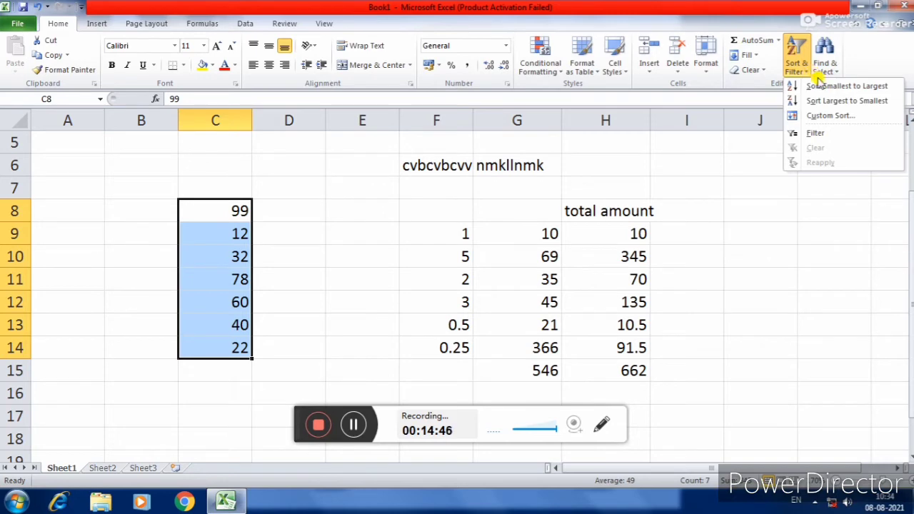
left_click(823, 86)
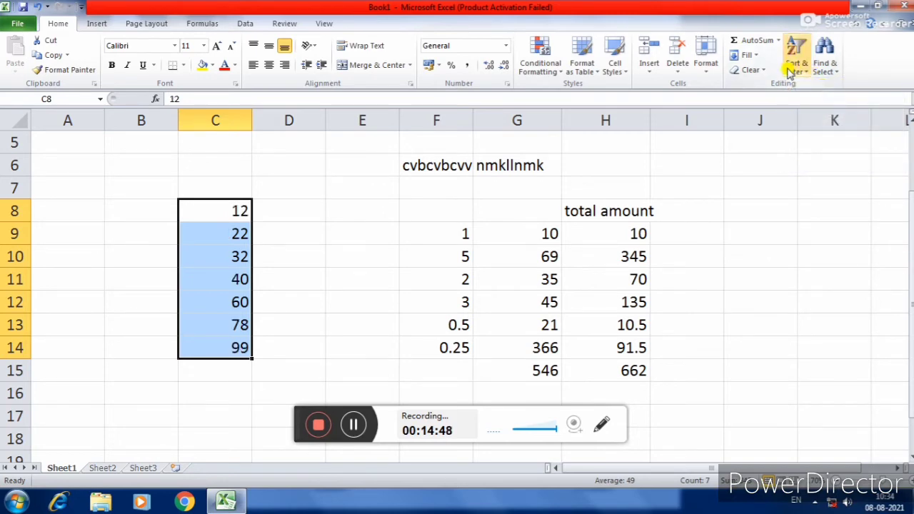
left_click(797, 70)
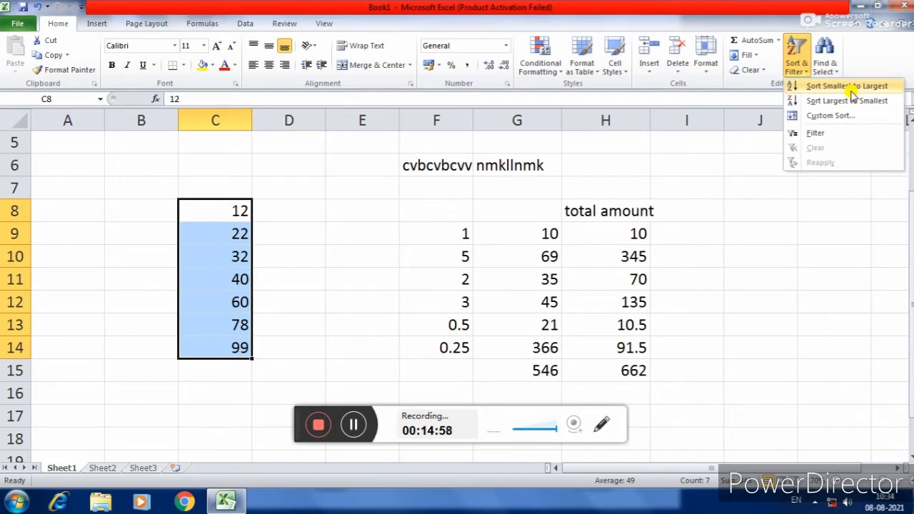
left_click(241, 215)
left_click(242, 217)
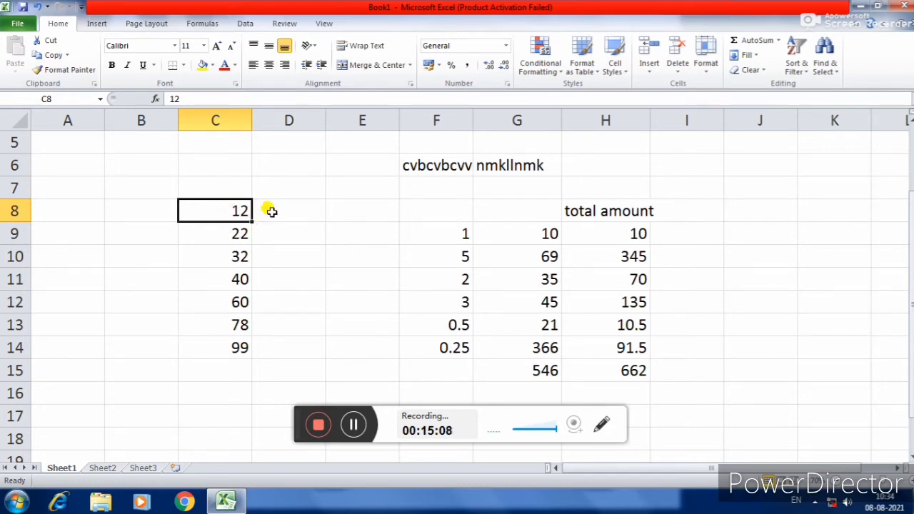
Open the first value, 12 in C8, for editing several times to inspect it.
left_click(262, 208)
left_click(210, 207)
double_click(210, 207)
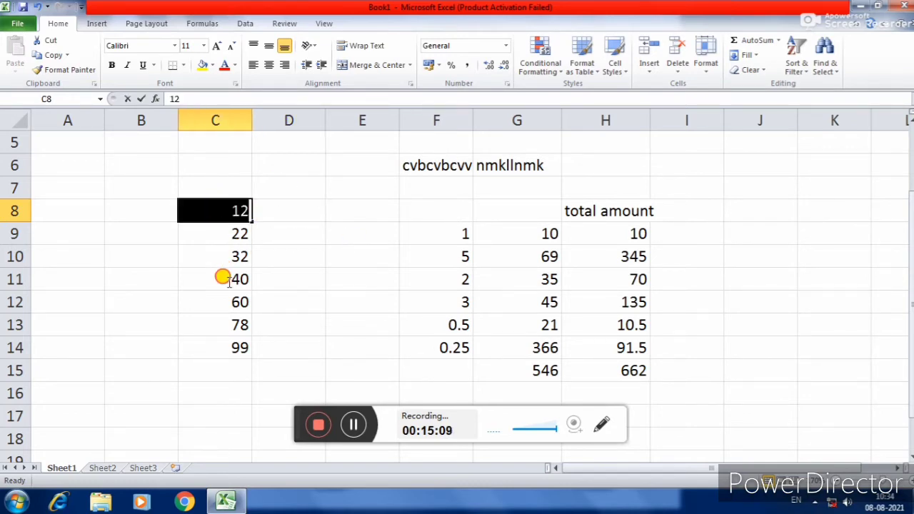
left_click(266, 238)
left_click(214, 207)
double_click(214, 208)
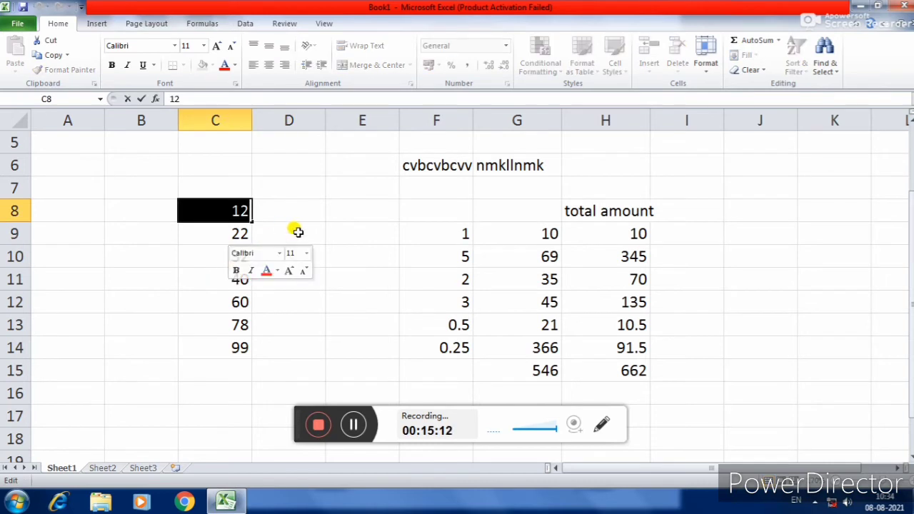
left_click(294, 231)
left_click(212, 210)
double_click(214, 210)
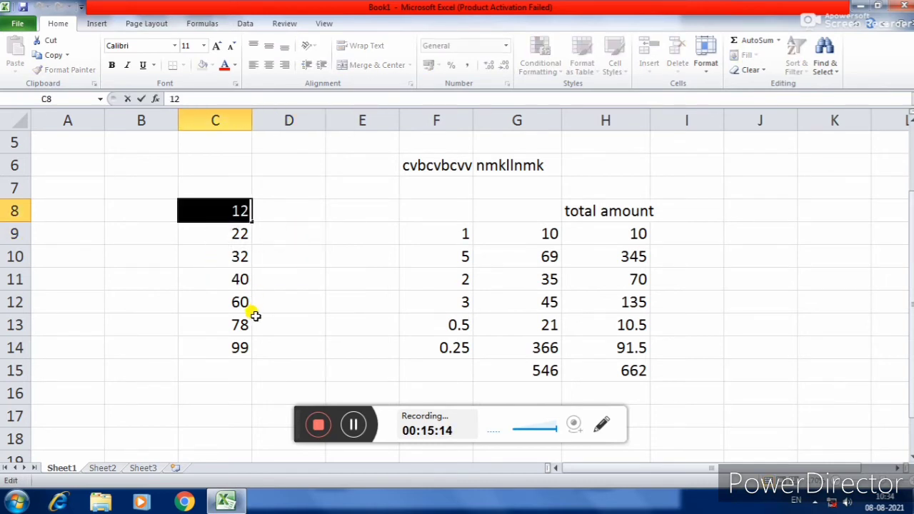
Sort C8:C14 largest to smallest so the list runs from 99 down to 12.
left_click_drag(232, 348, 239, 209)
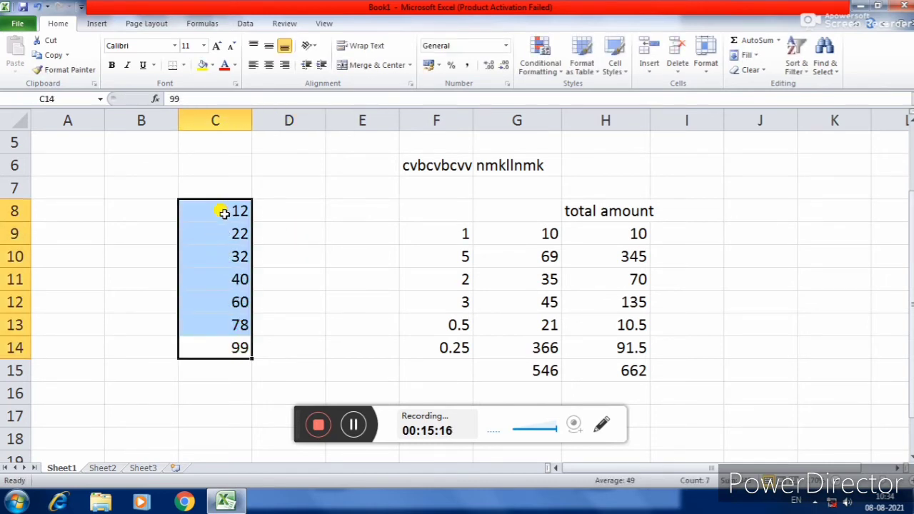
left_click(800, 72)
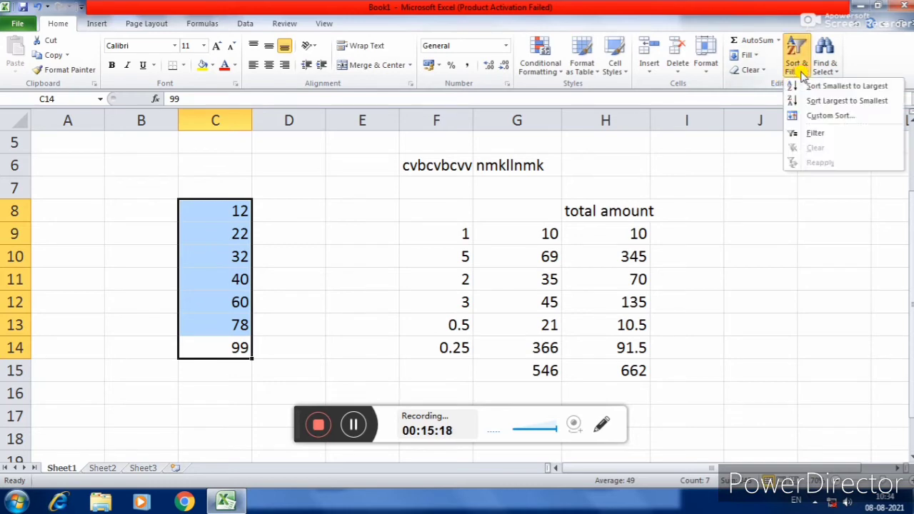
left_click(828, 100)
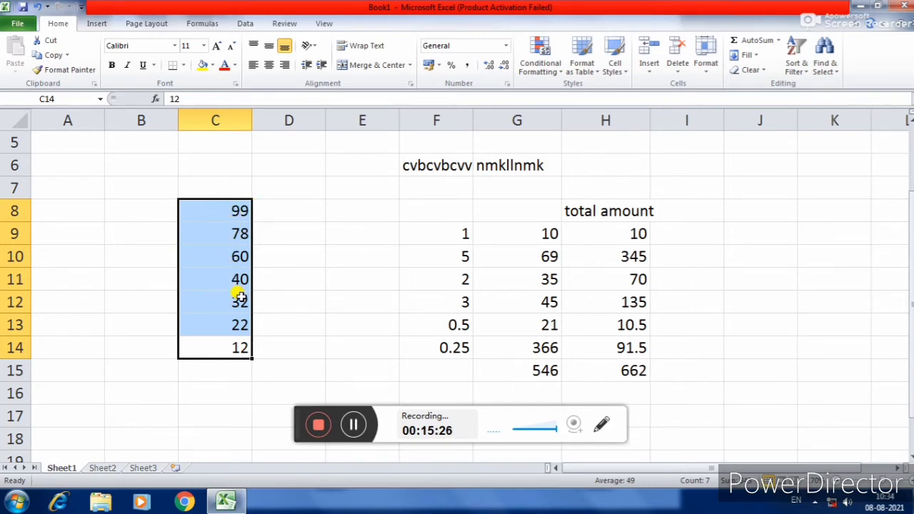
left_click(291, 241)
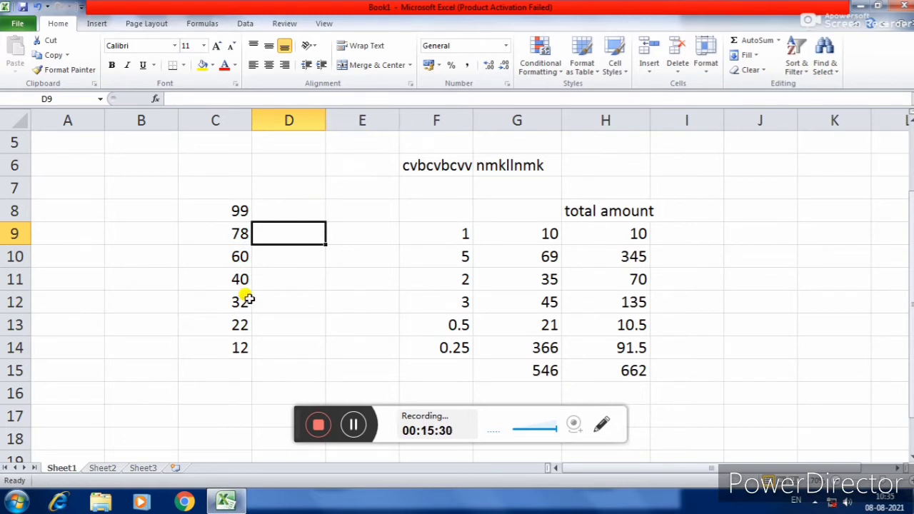
left_click(231, 210)
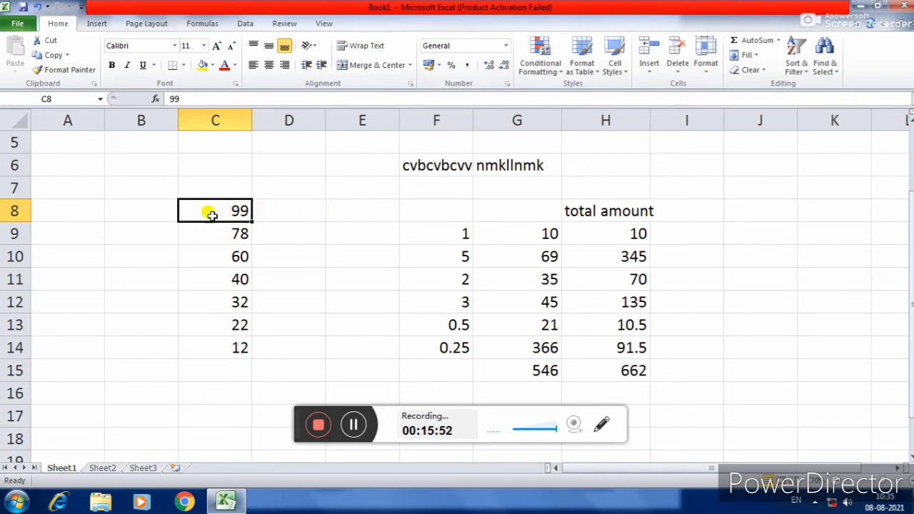
Select C8:C14 and bring up Conditional Formatting's Highlight Cells Rules.
left_click(293, 219)
left_click_drag(197, 206, 236, 344)
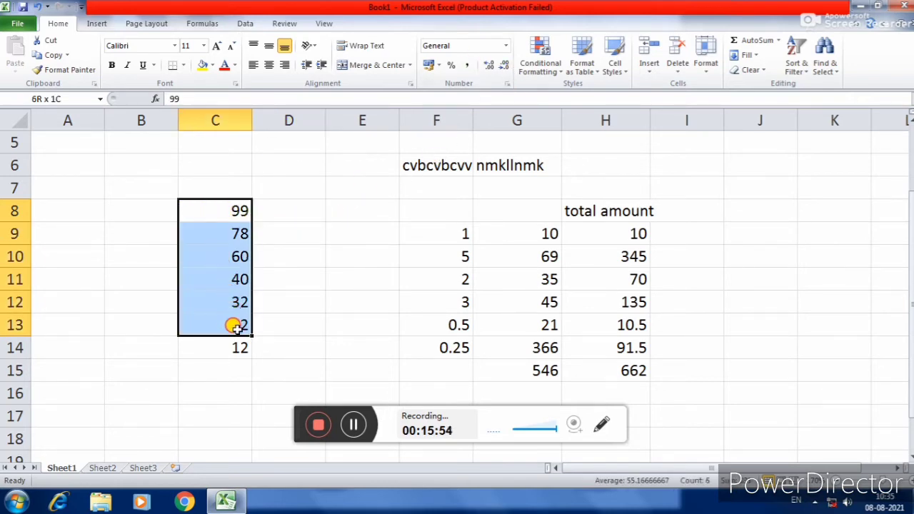
left_click(562, 74)
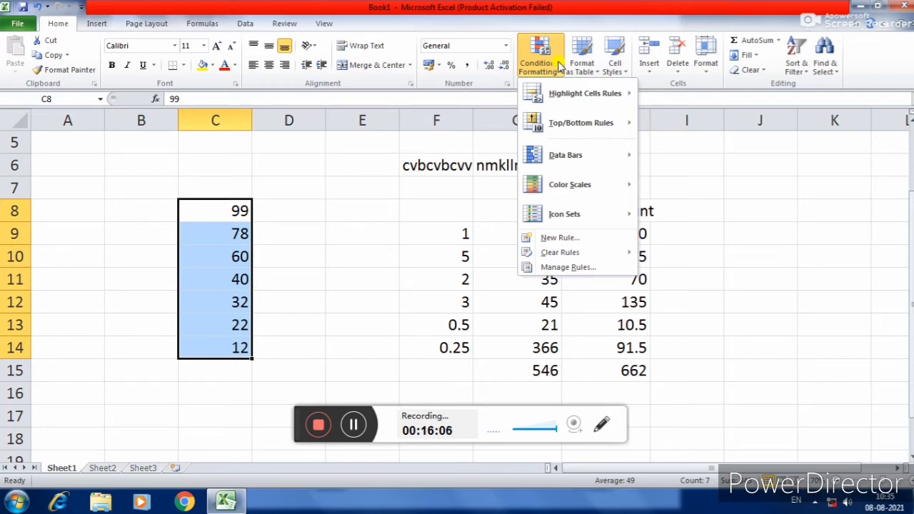
mouse_move(582, 104)
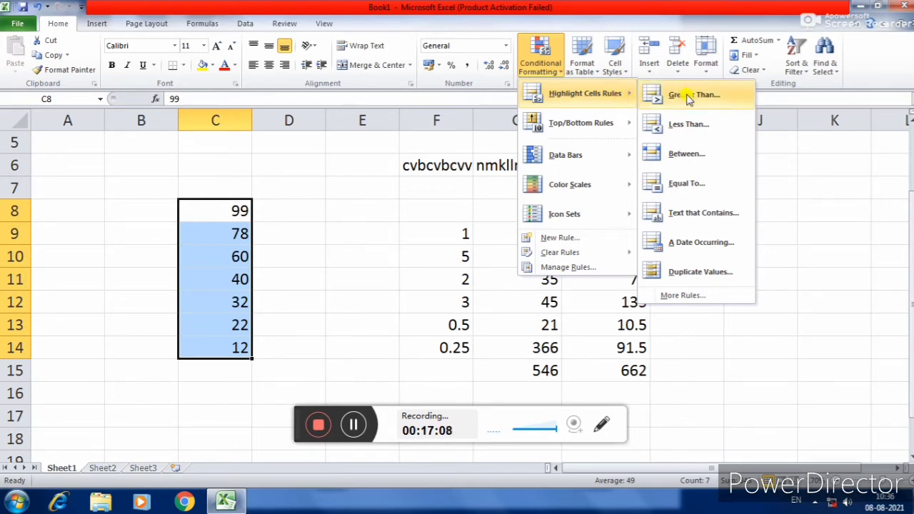
Highlight values greater than 60 in C8:C14 with Green Fill with Dark Green Text.
left_click(688, 96)
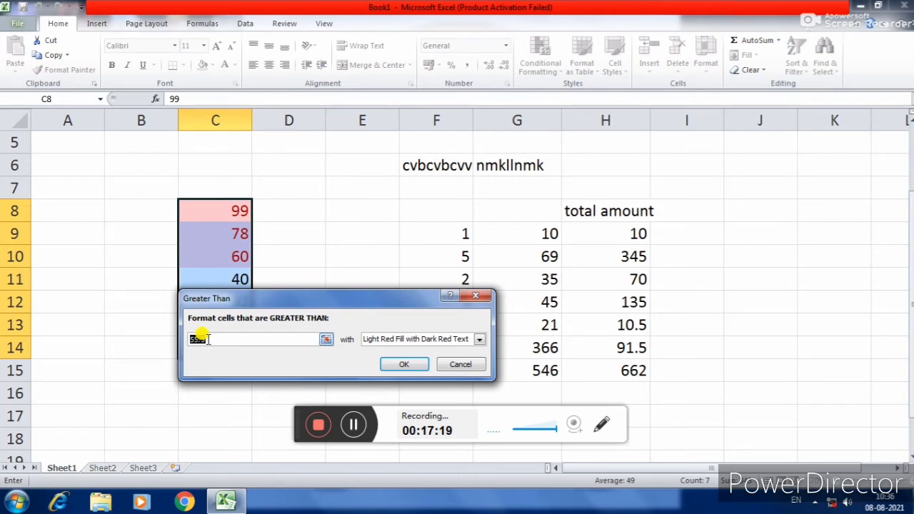
type("6")
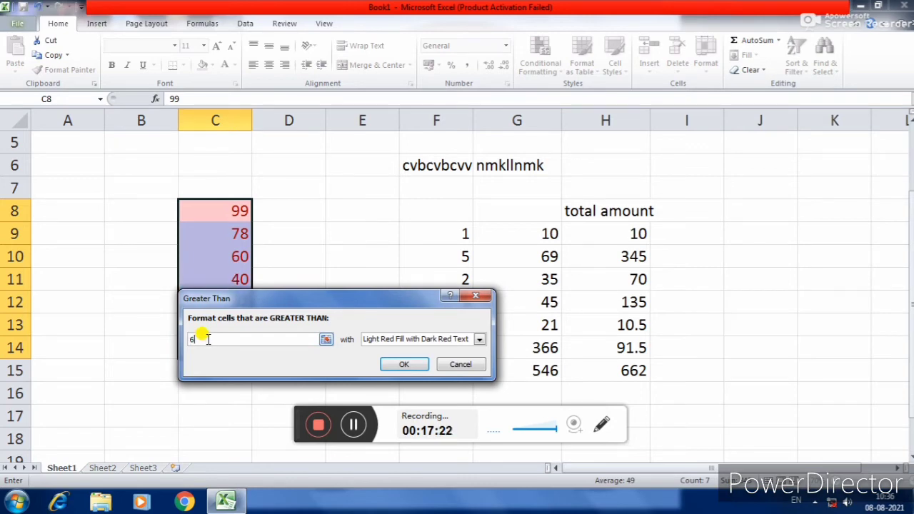
type("0")
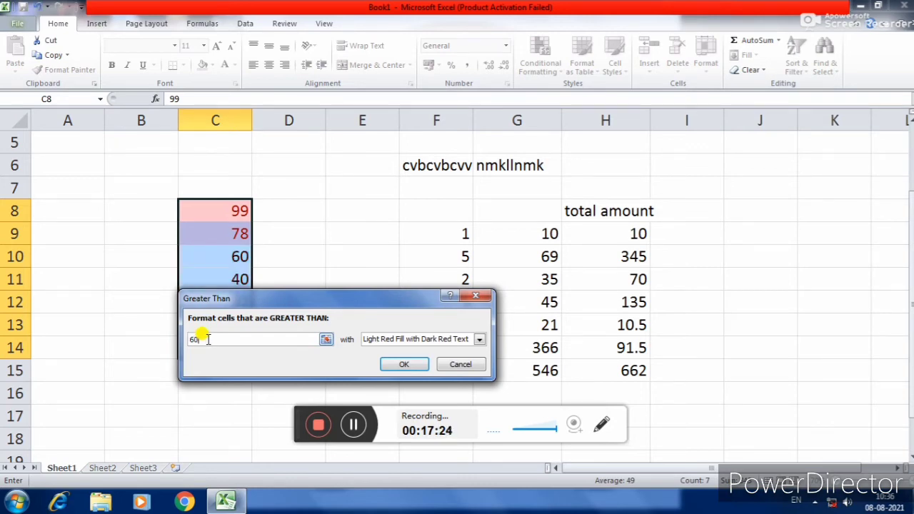
left_click(480, 341)
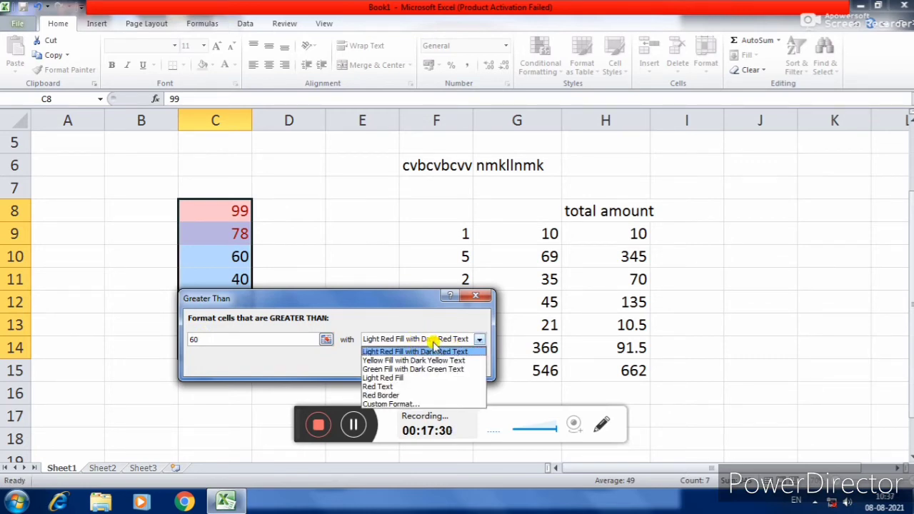
left_click(420, 370)
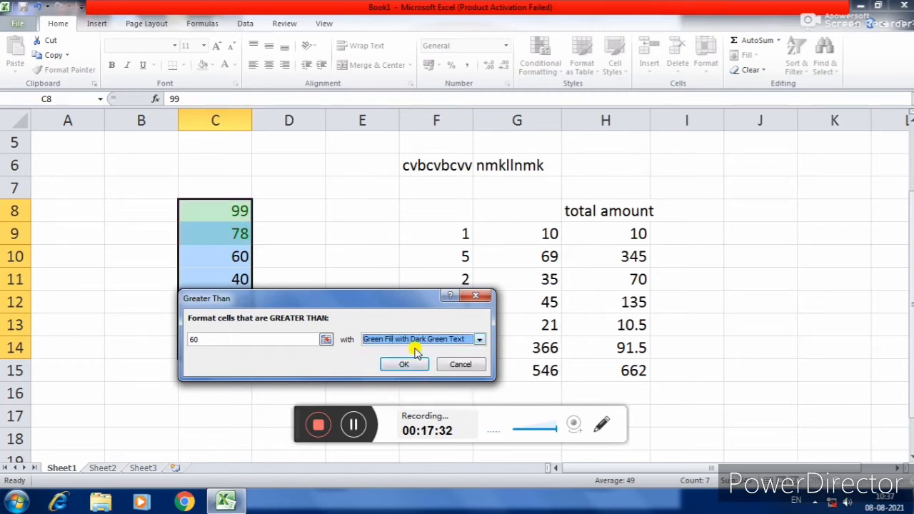
left_click(408, 363)
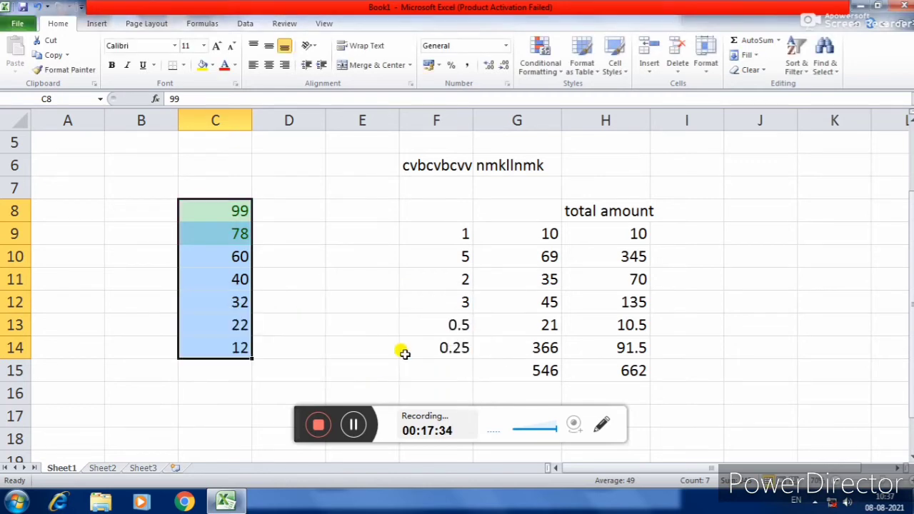
left_click(332, 301)
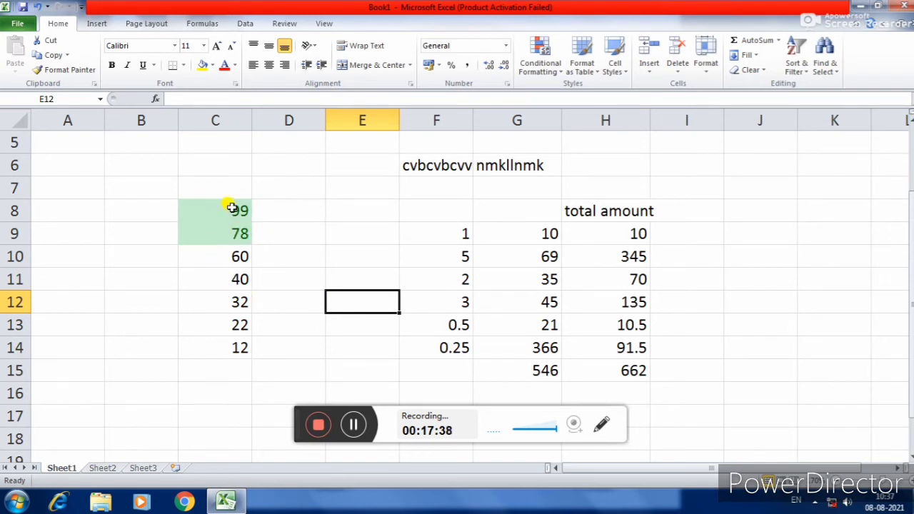
left_click(339, 275)
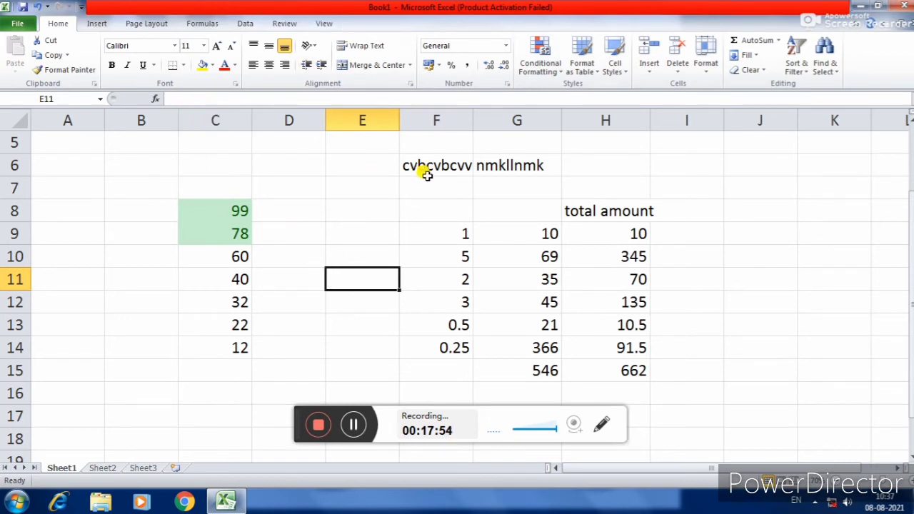
Make the F6:G6 title bold, italic, underlined and 16 pt.
left_click_drag(404, 164, 494, 164)
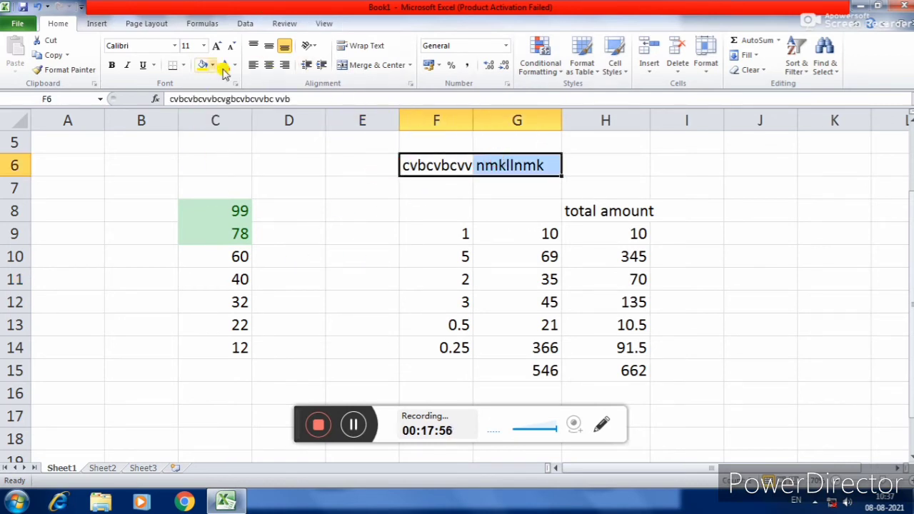
left_click(112, 65)
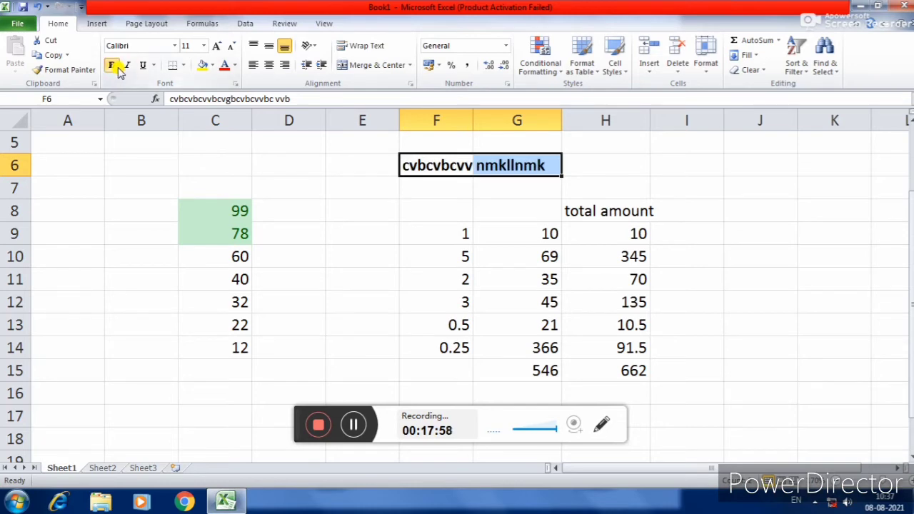
left_click(127, 65)
left_click(143, 66)
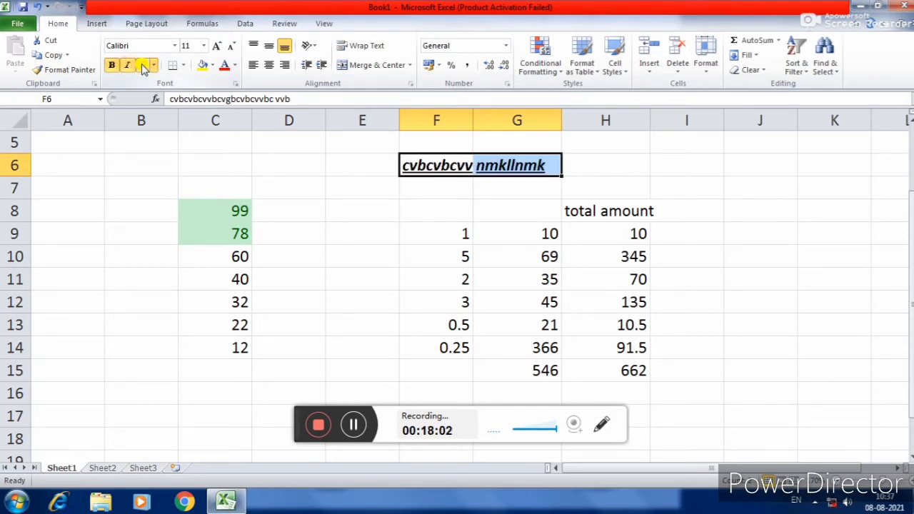
left_click(217, 47)
left_click(217, 47)
left_click(217, 46)
left_click(217, 46)
left_click(217, 46)
left_click(231, 46)
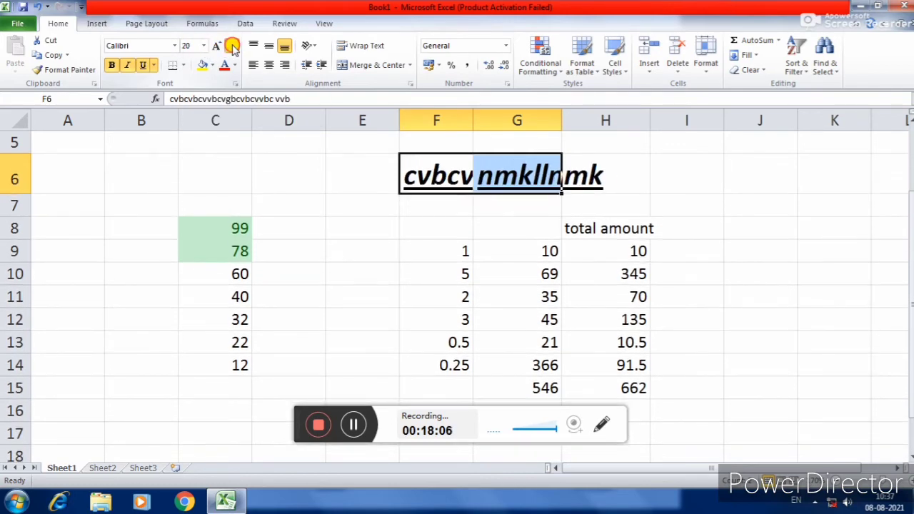
Colour the title text dark red on a light blue cell fill.
left_click(234, 65)
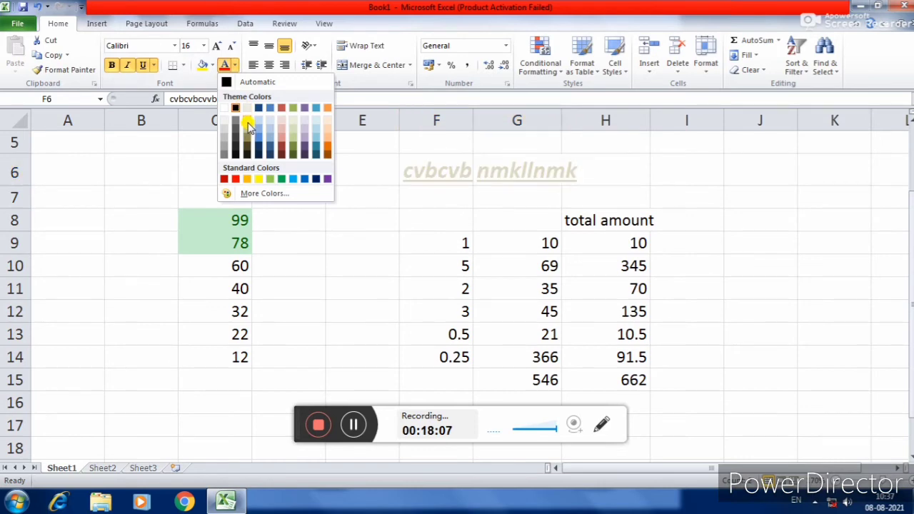
left_click(282, 147)
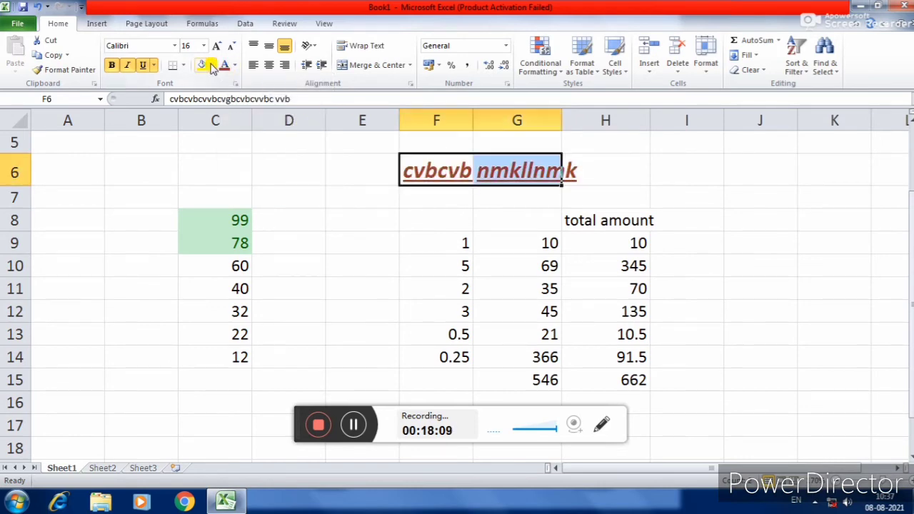
left_click(212, 65)
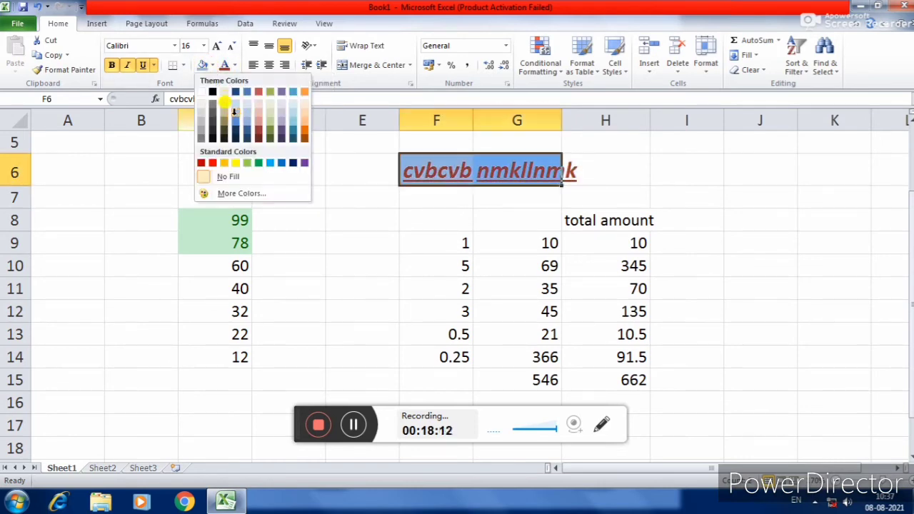
left_click(247, 109)
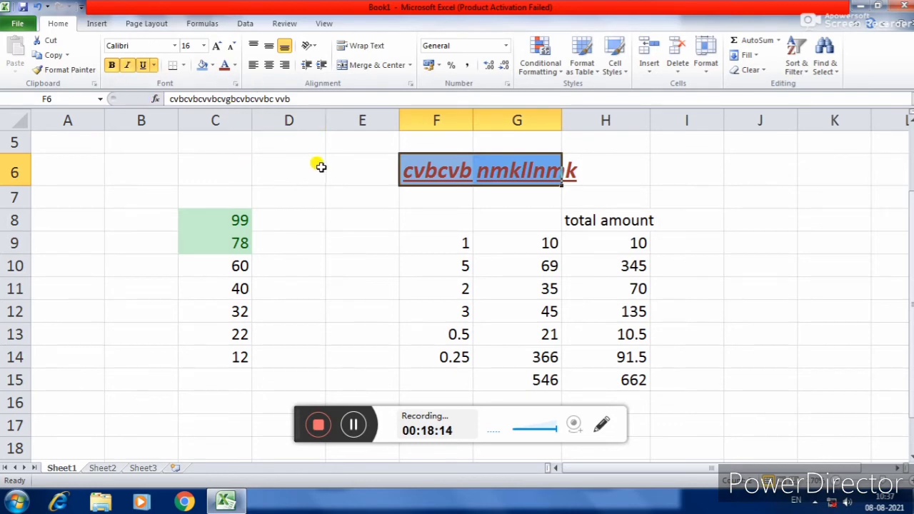
left_click(360, 180)
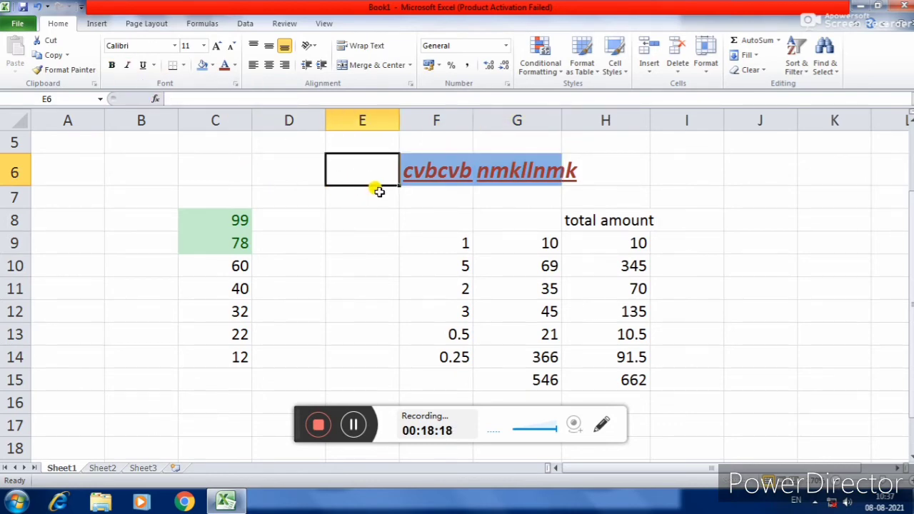
left_click(464, 174)
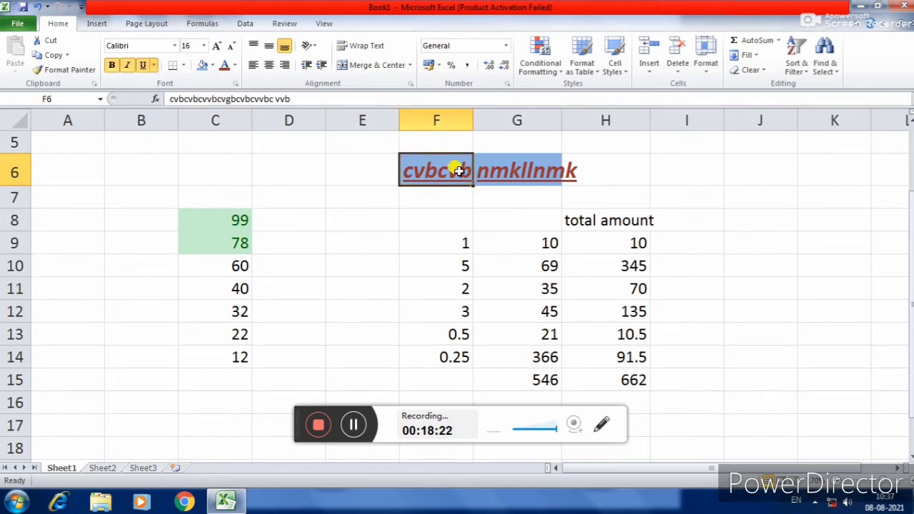
Enter 'v bvc bvb' in C6 and copy F6's title formatting onto it with Format Painter.
left_click(210, 175)
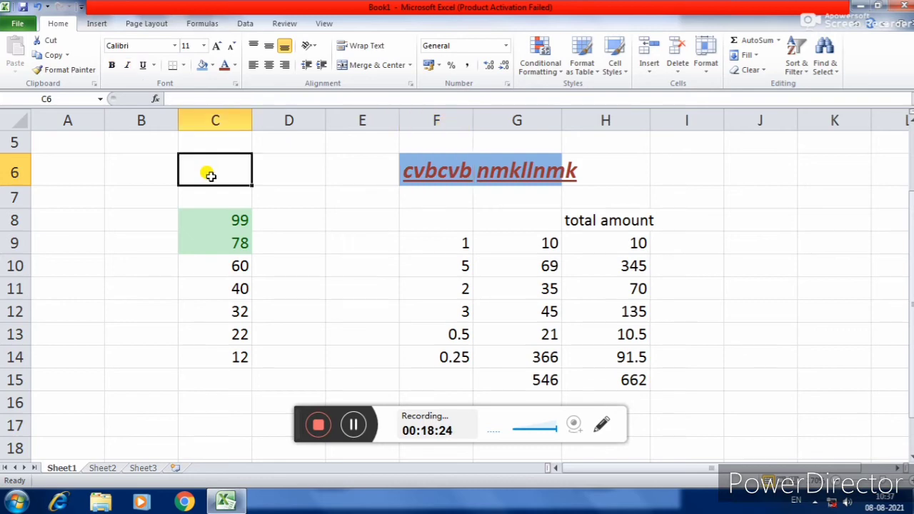
type("v bvc bvb")
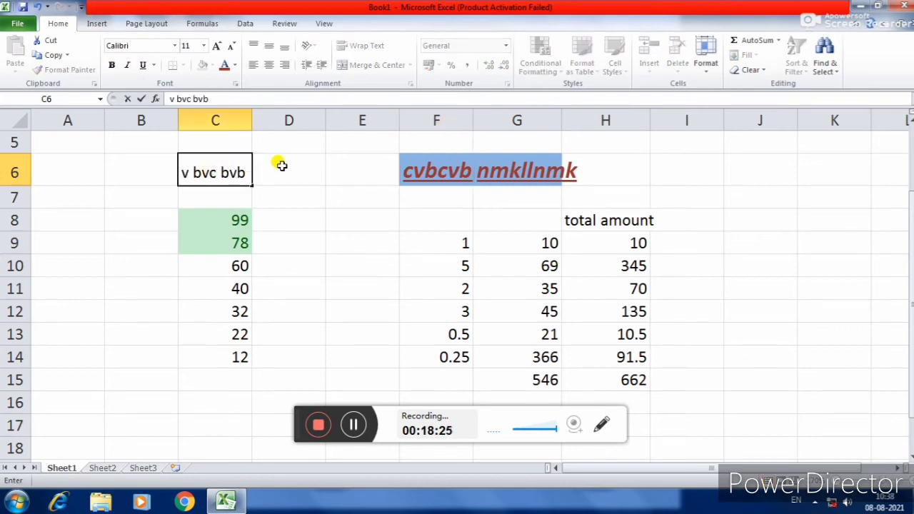
left_click(294, 170)
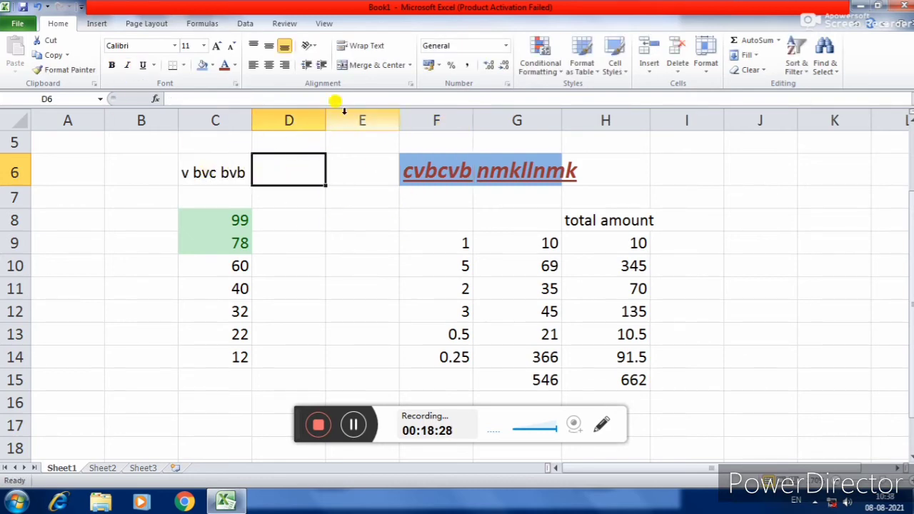
left_click(435, 171)
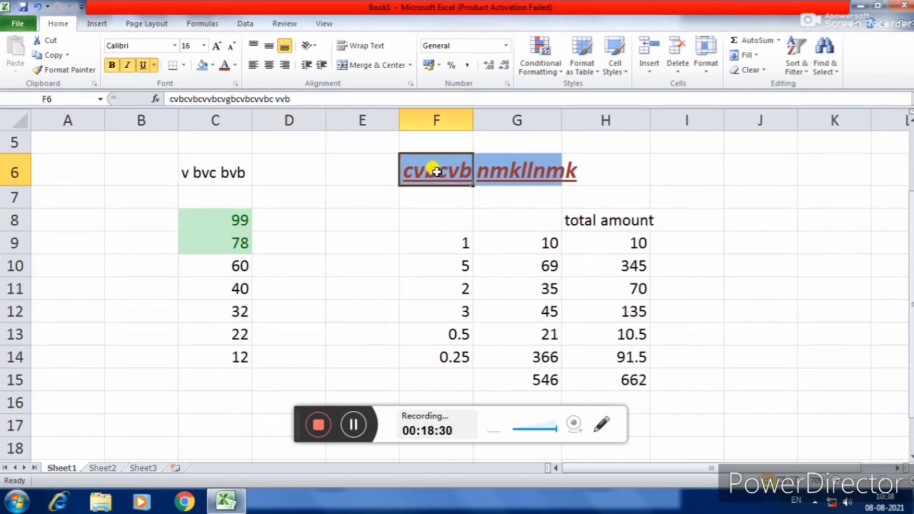
left_click(68, 70)
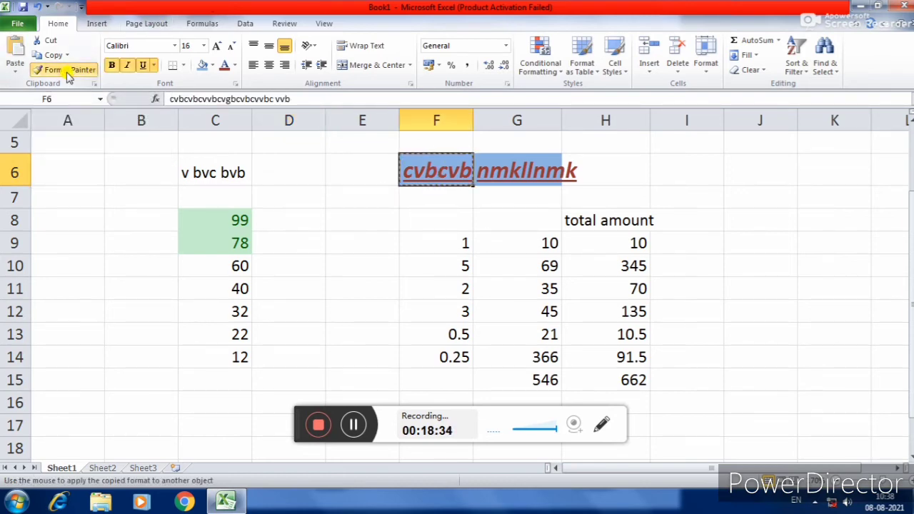
left_click(200, 171)
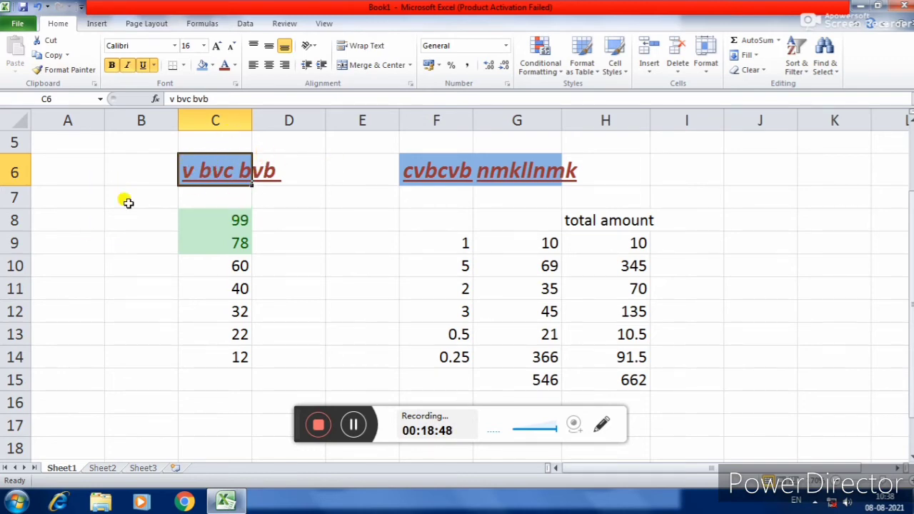
Enter a long line of placeholder letters in cell A6.
left_click(83, 174)
type("ghj")
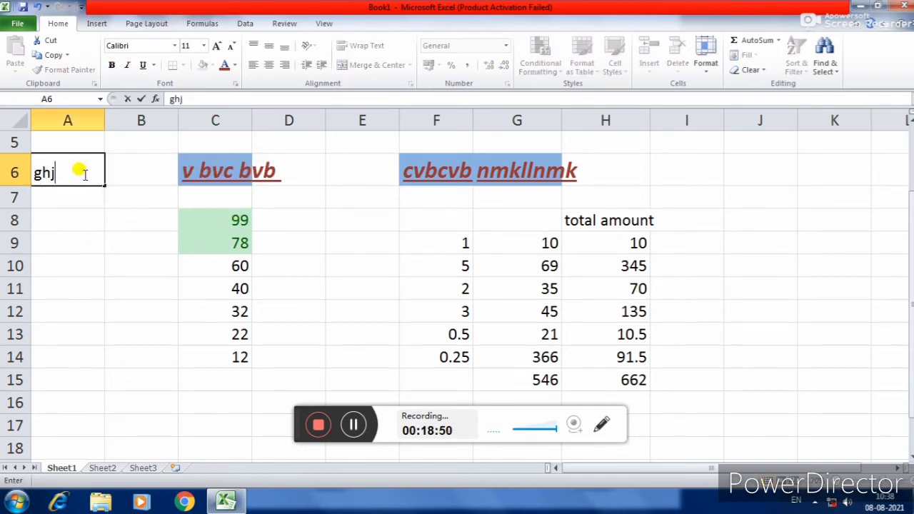
type("vghnvbghnvbbhnnvbbhnvb bnv bbn vbn")
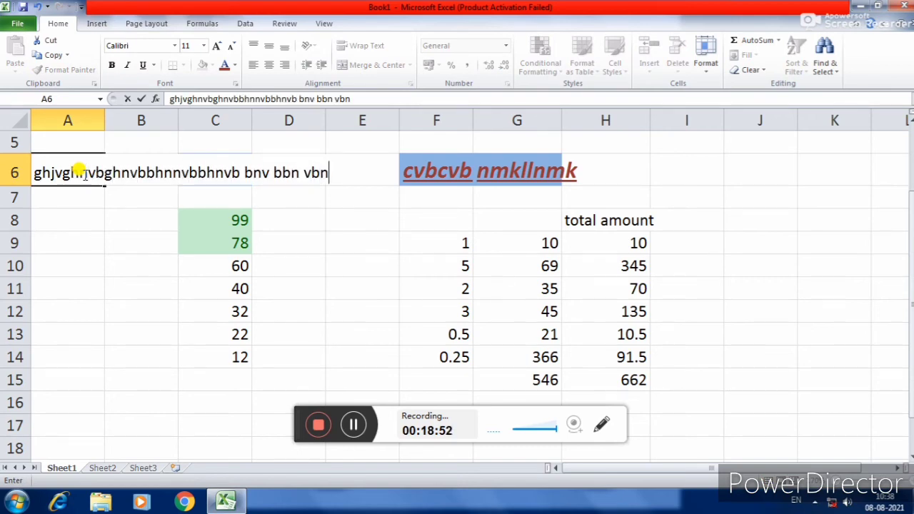
type("v bbn")
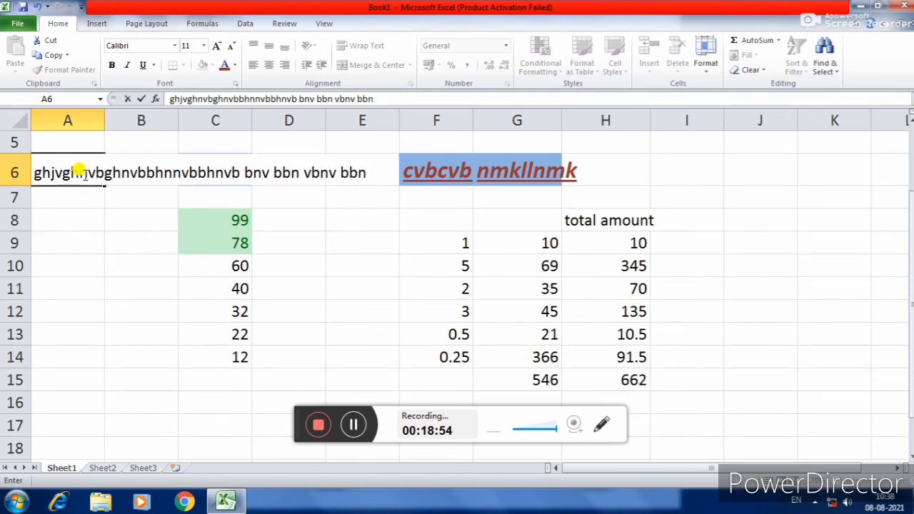
left_click(91, 200)
left_click(129, 196)
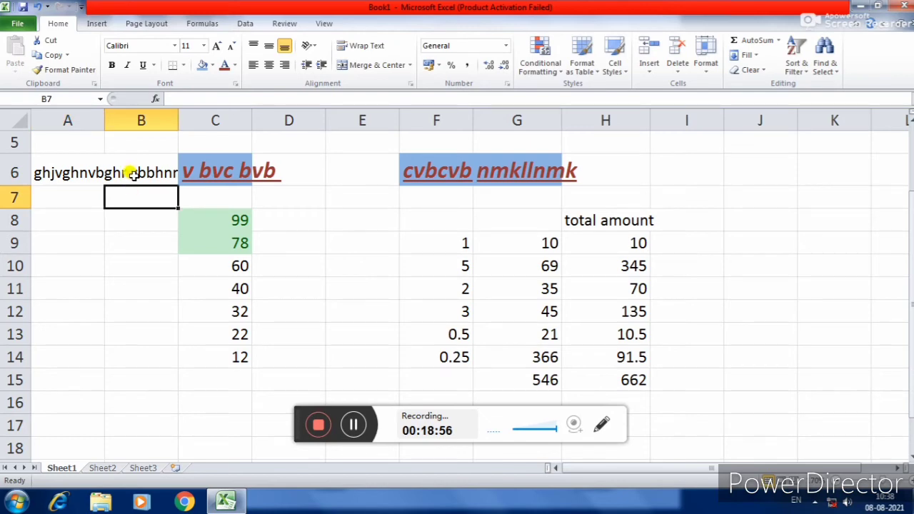
left_click(67, 206)
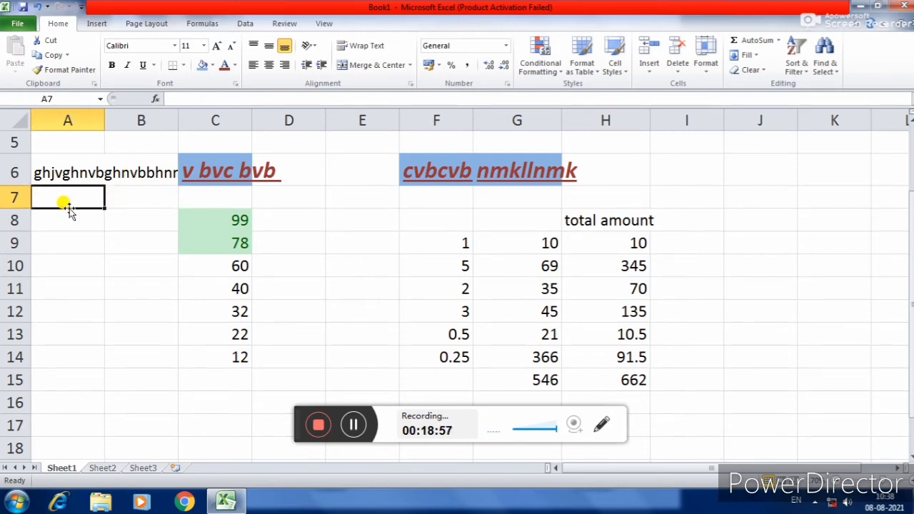
Apply Wrap Text to A6, then undo it so the text stays on one line.
left_click(68, 173)
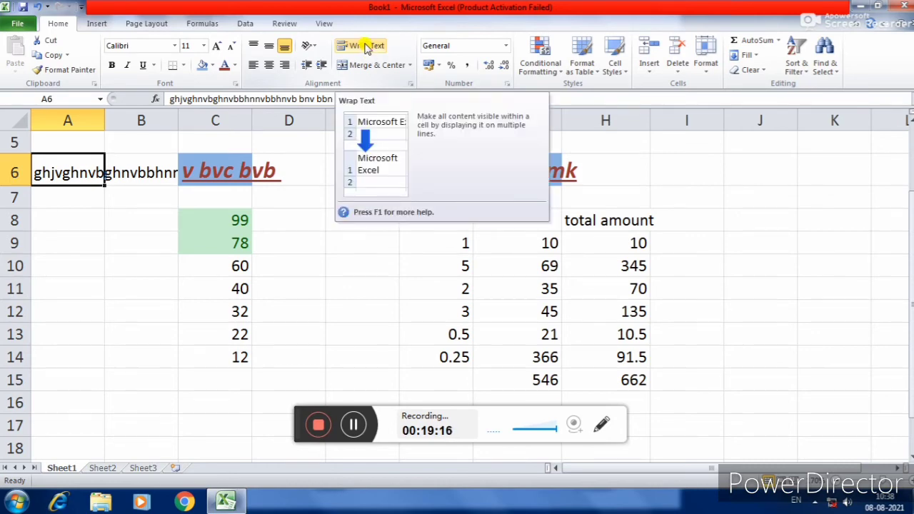
left_click(366, 46)
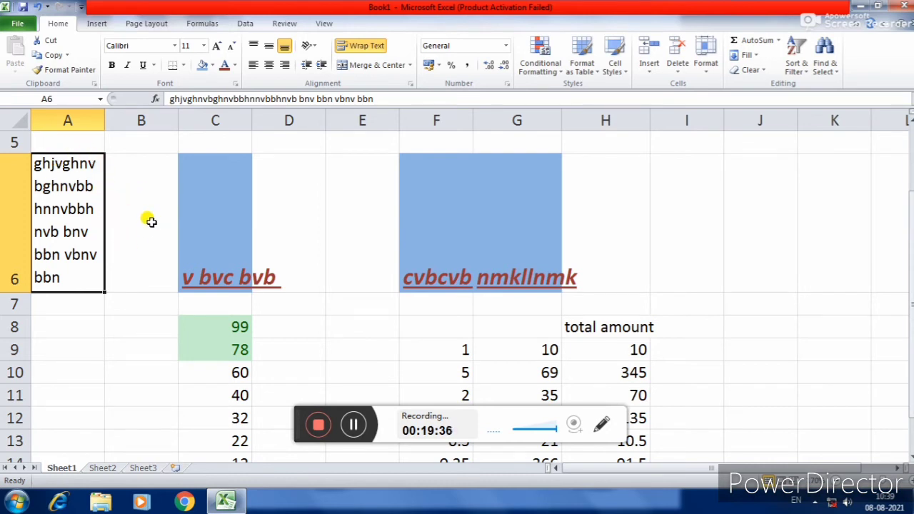
left_click(147, 219)
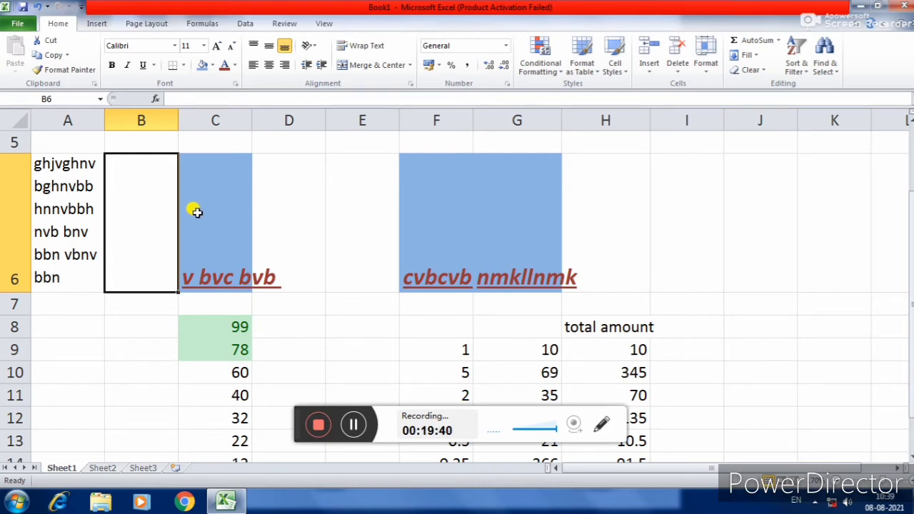
scroll(239, 208, "down", 2)
scroll(238, 208, "down", 1)
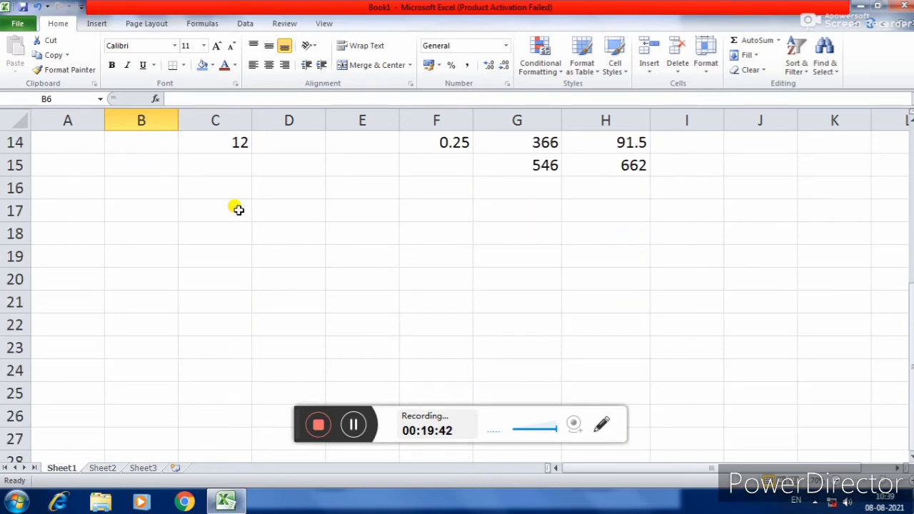
scroll(240, 209, "up", 2)
key("Left")
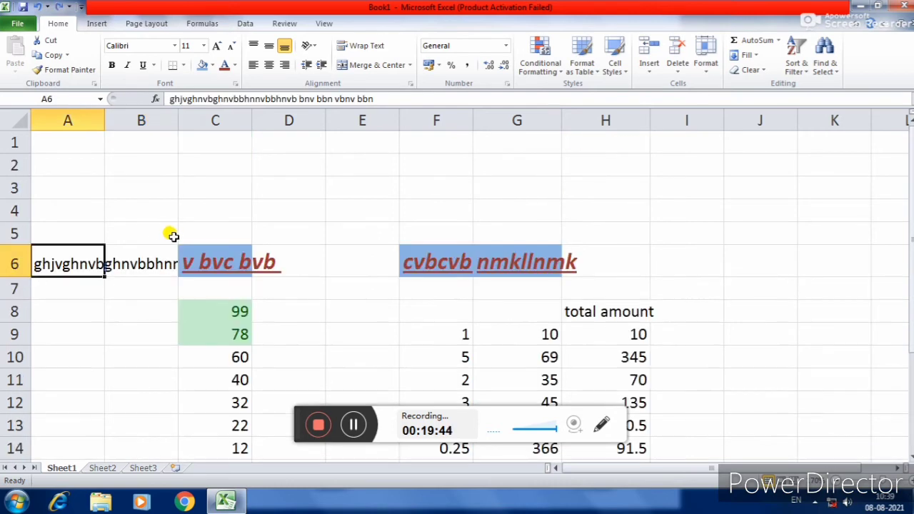
Merge and centre A1:H2 and enter the title 'bhjmbnnjmvbn'.
left_click(87, 143)
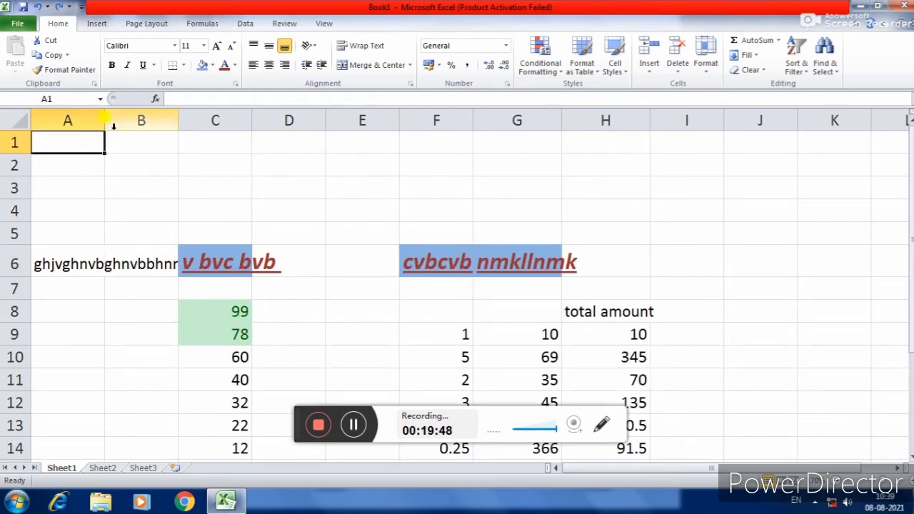
left_click_drag(102, 143, 611, 165)
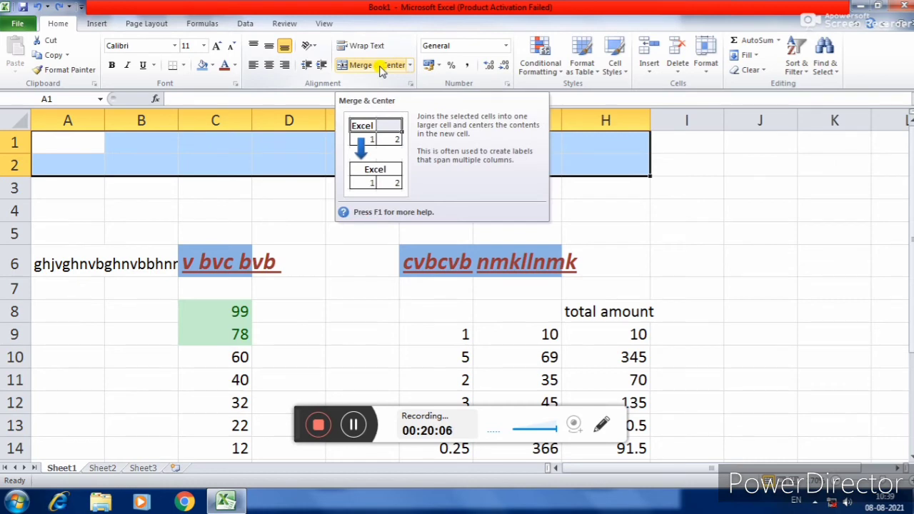
left_click(382, 68)
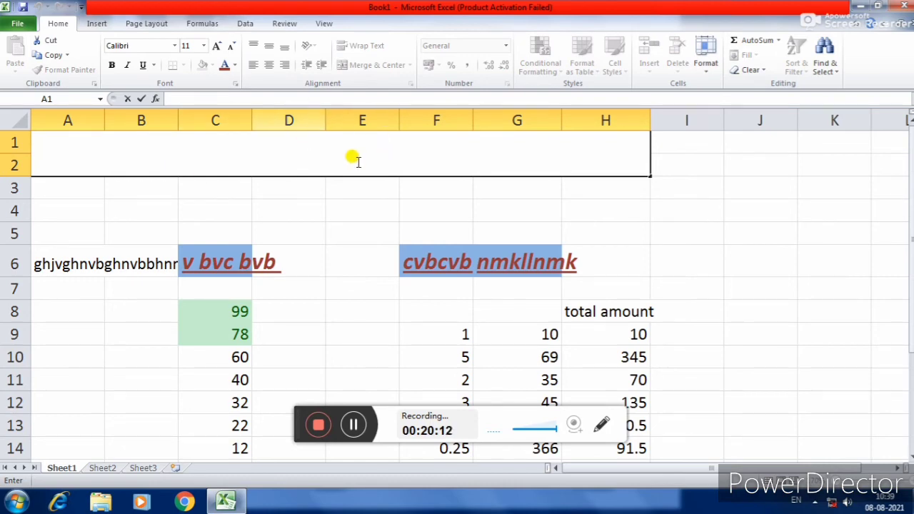
type("bhjm")
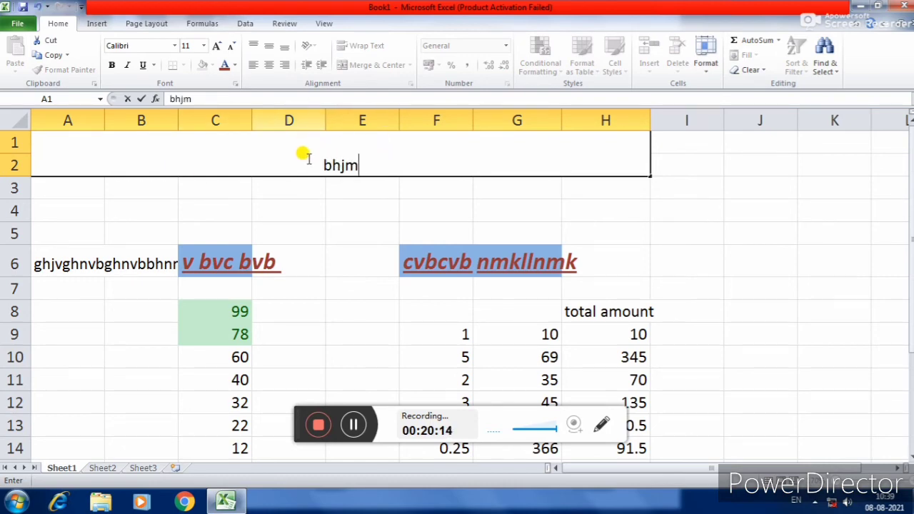
type("bnnjmvbn")
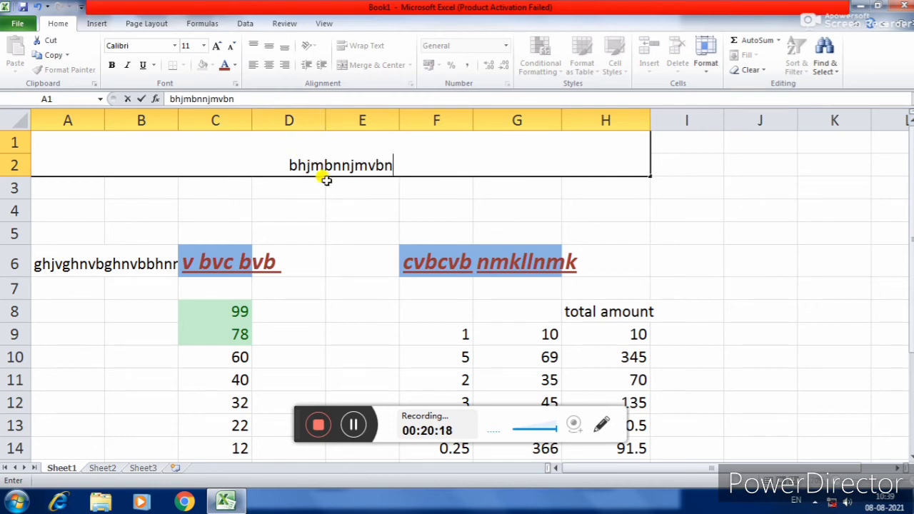
left_click(357, 191)
left_click(349, 164)
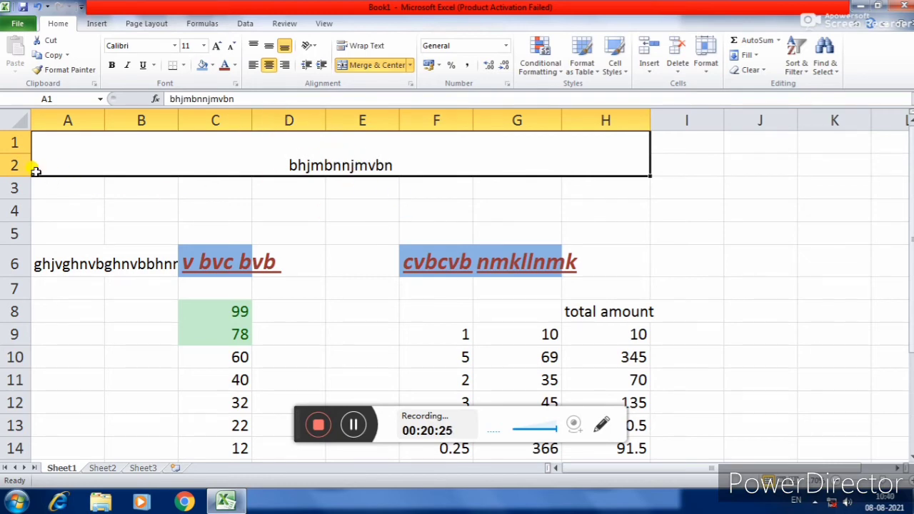
Heighten row 2 and try left, right, top and bottom alignment, leaving the title bottom-right.
left_click_drag(24, 176, 26, 202)
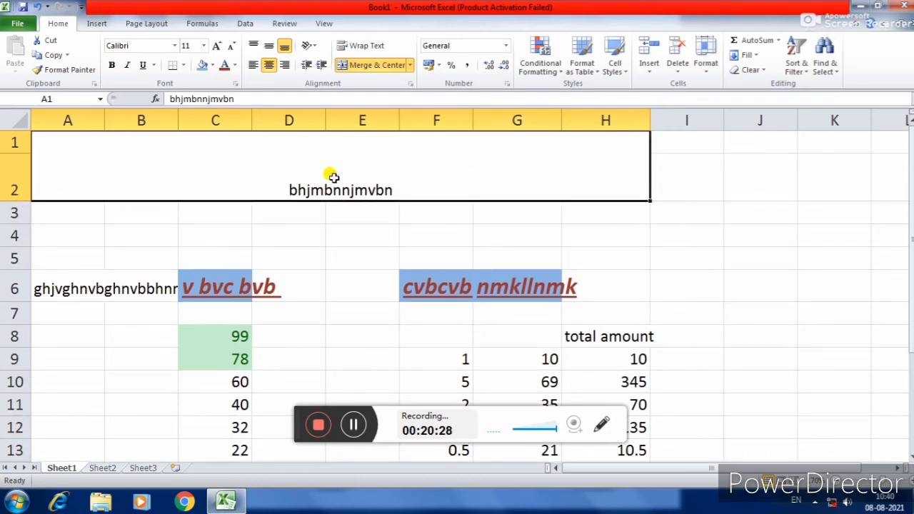
left_click(512, 230)
left_click(363, 173)
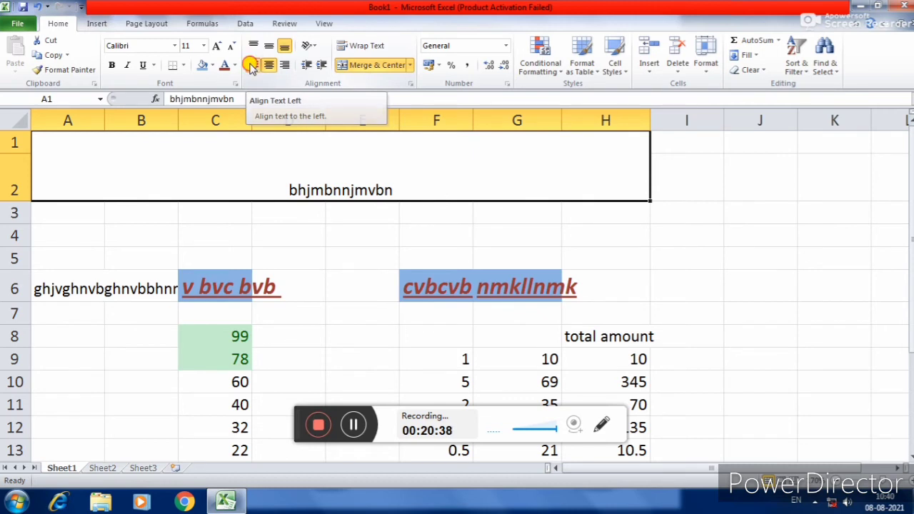
left_click(251, 65)
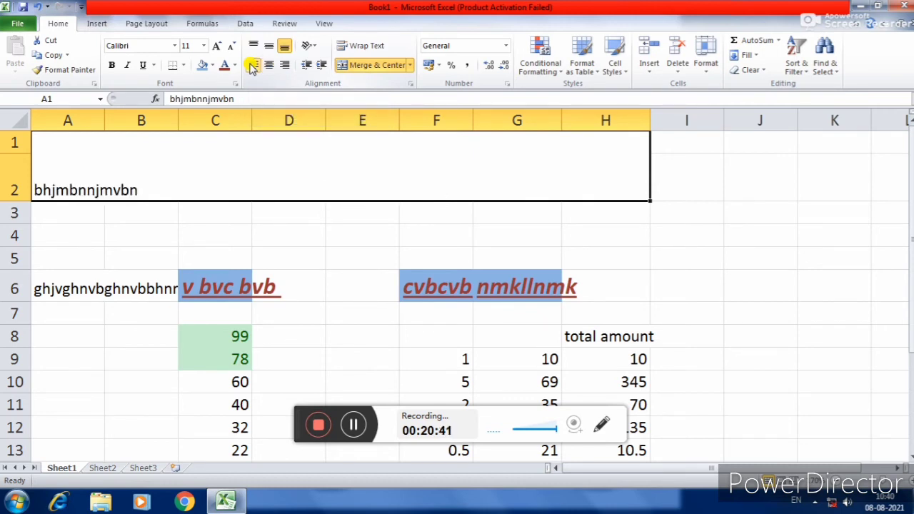
left_click(284, 66)
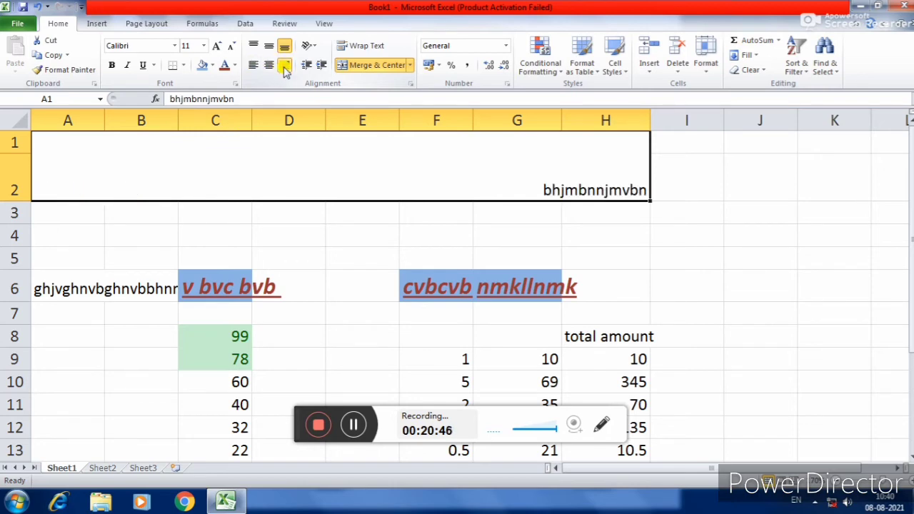
left_click(254, 47)
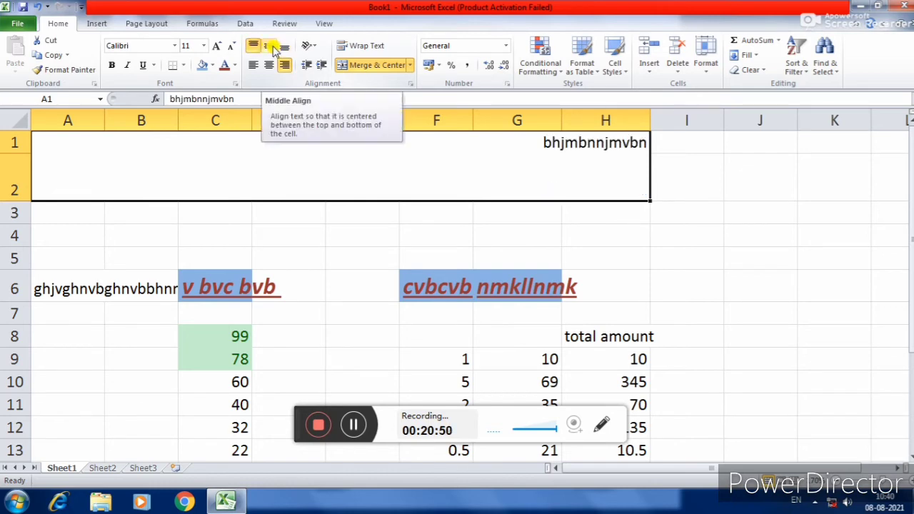
left_click(284, 47)
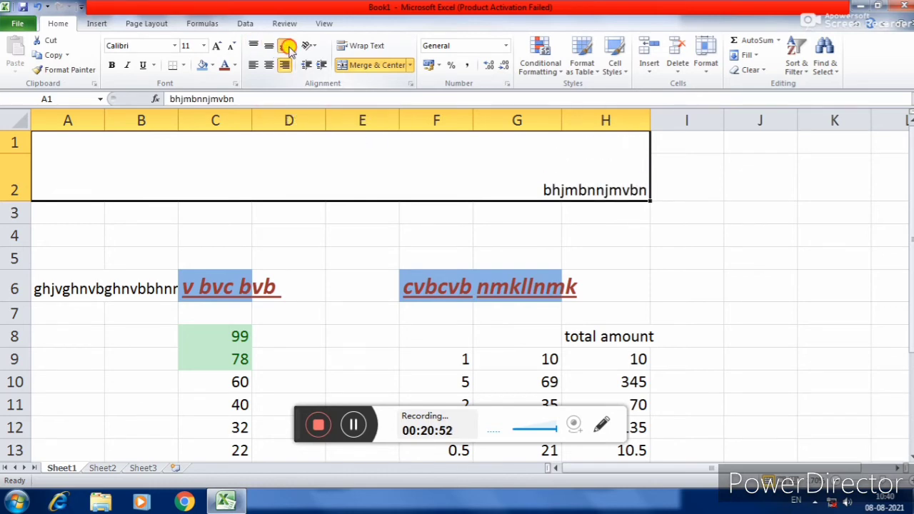
Re-centre the title horizontally and, after toggling Middle Align, keep it bottom-aligned.
left_click(273, 47)
left_click(273, 46)
left_click(273, 46)
left_click(272, 46)
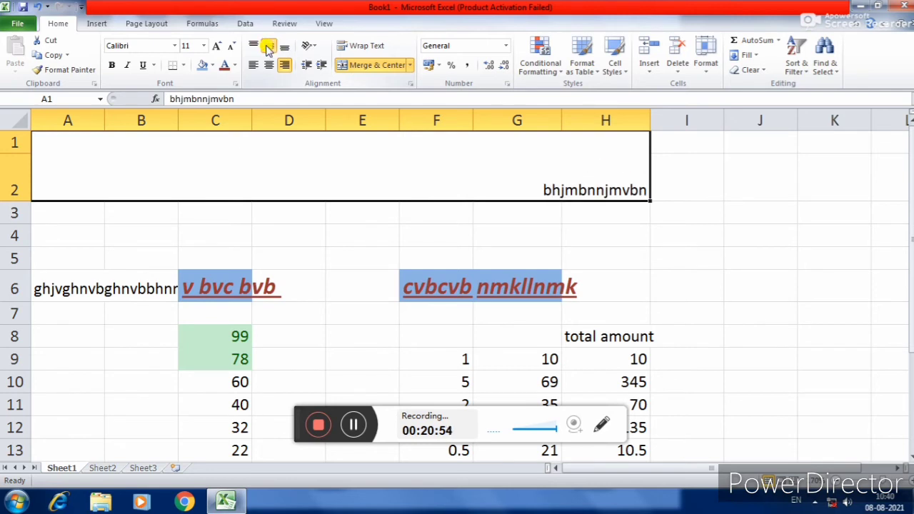
left_click(269, 64)
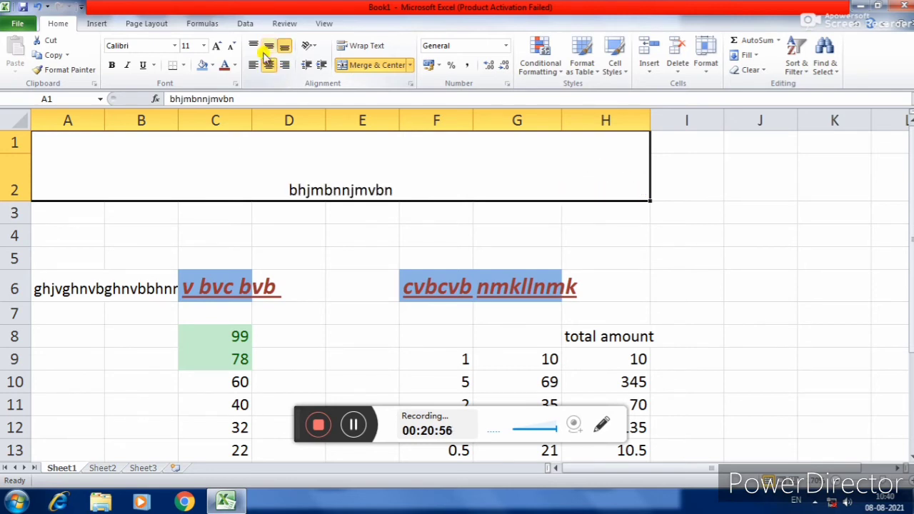
left_click(268, 46)
left_click(284, 47)
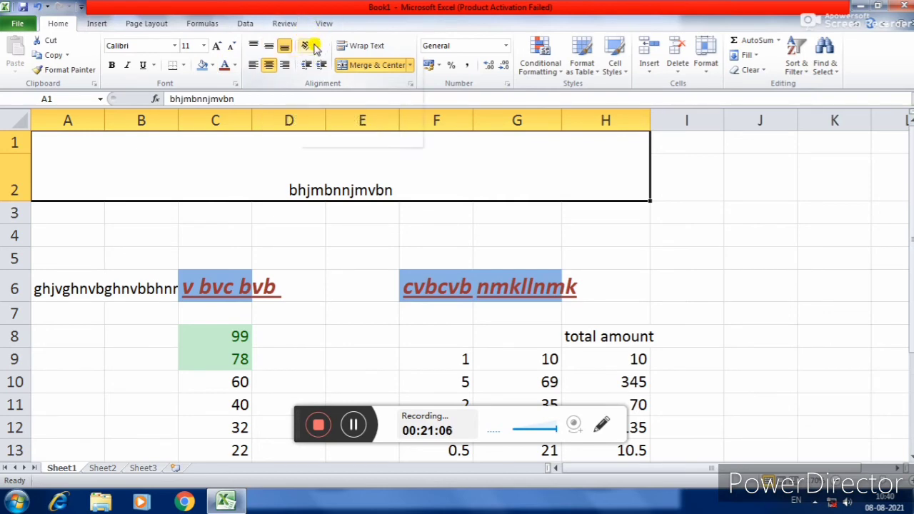
Try diagonal clockwise rotation and then Vertical Text on the merged title.
left_click(312, 46)
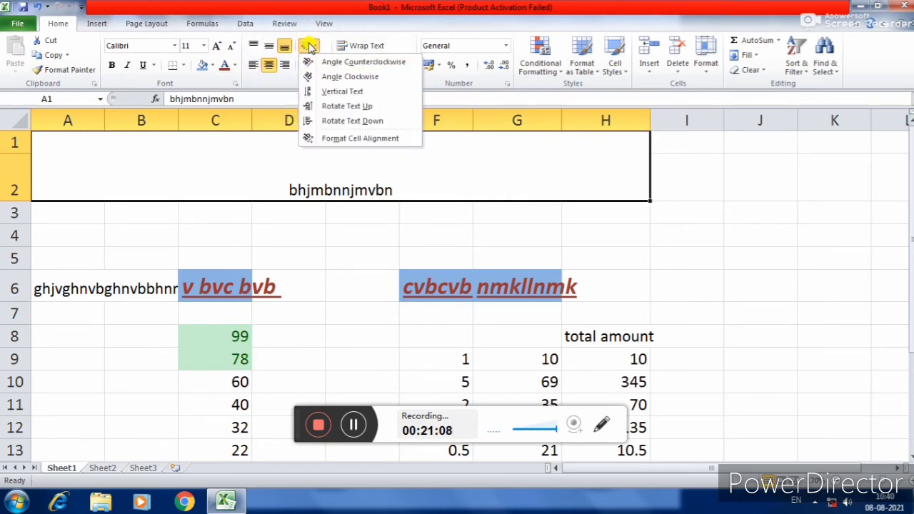
left_click(311, 47)
left_click(310, 46)
left_click(314, 47)
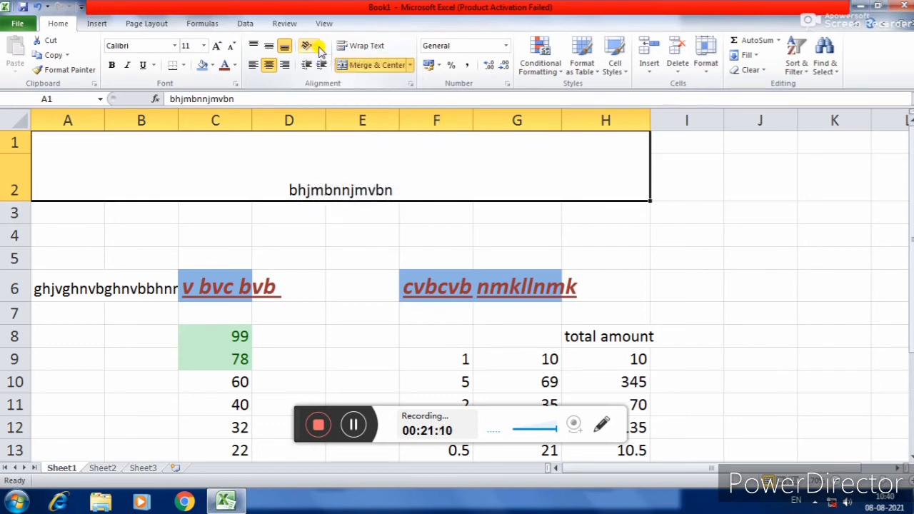
left_click(318, 47)
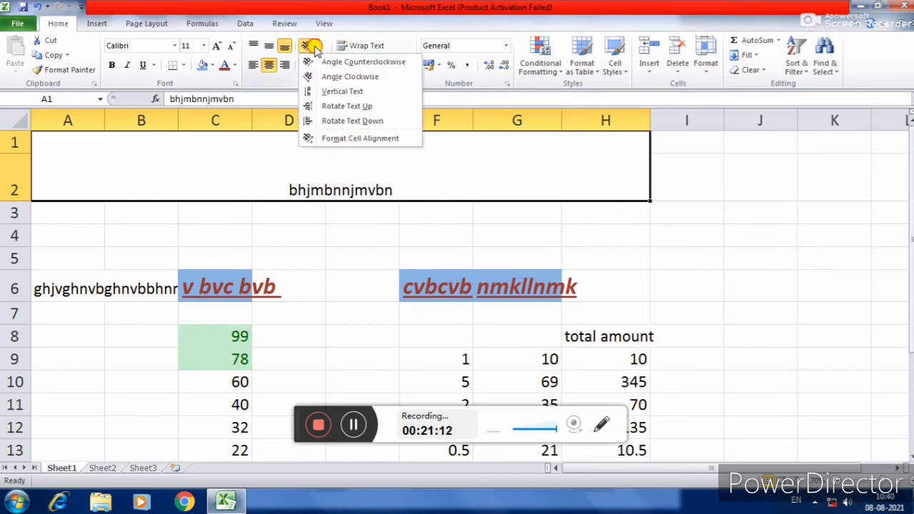
left_click(346, 76)
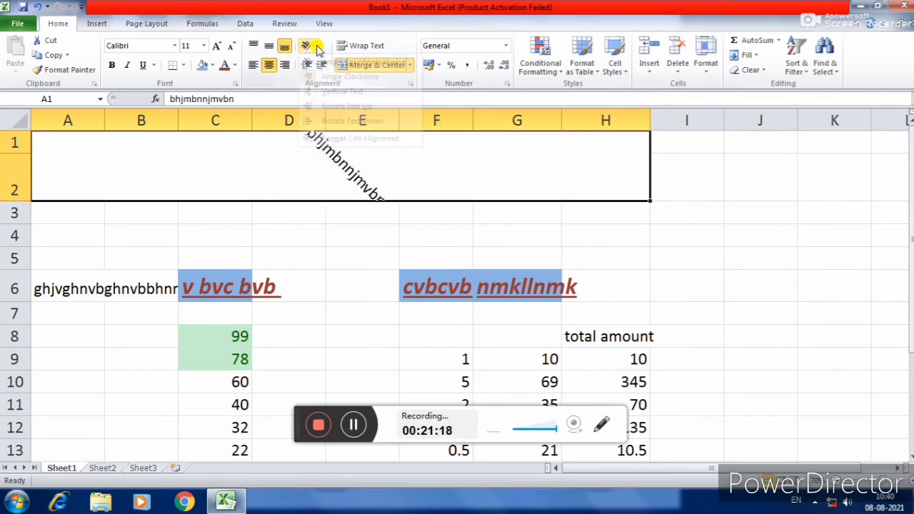
left_click(308, 45)
left_click(308, 45)
left_click(308, 45)
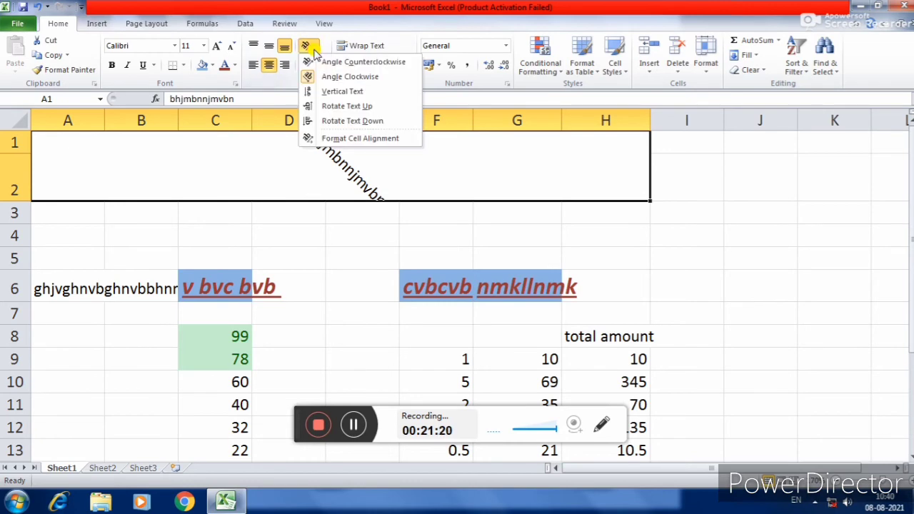
left_click(351, 94)
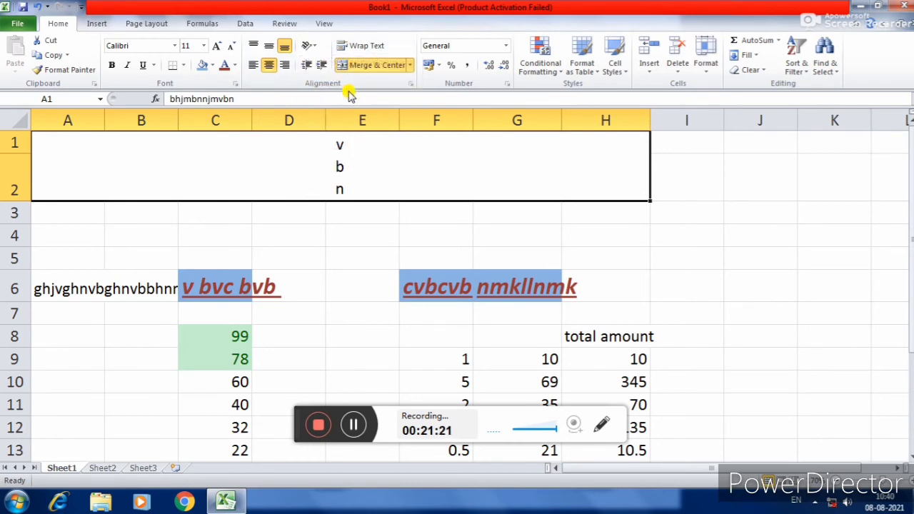
Heighten row 2, try Rotate Up and Down, then angle the title counterclockwise and middle-align it.
left_click_drag(14, 200, 51, 259)
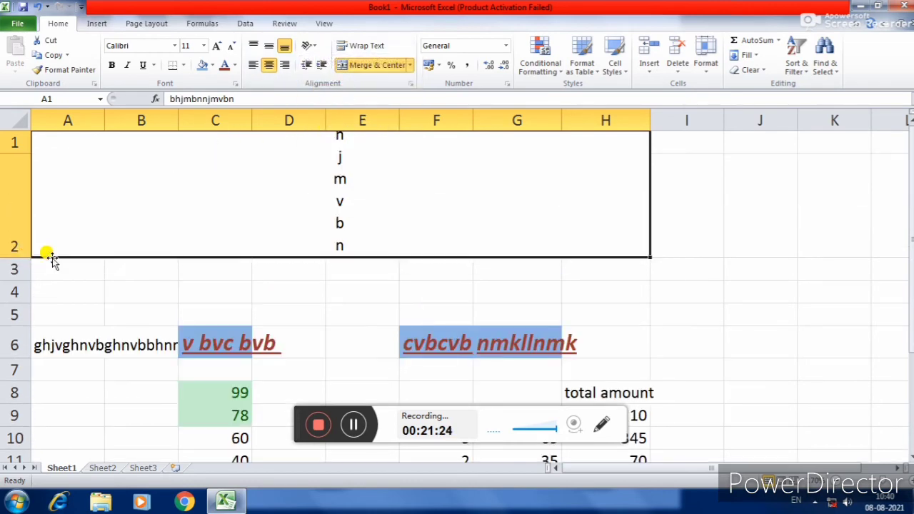
left_click(313, 48)
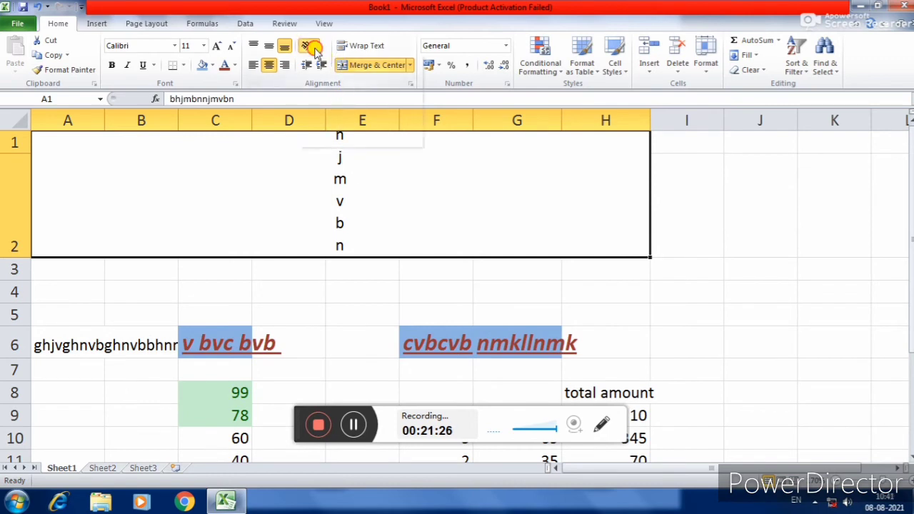
left_click(352, 105)
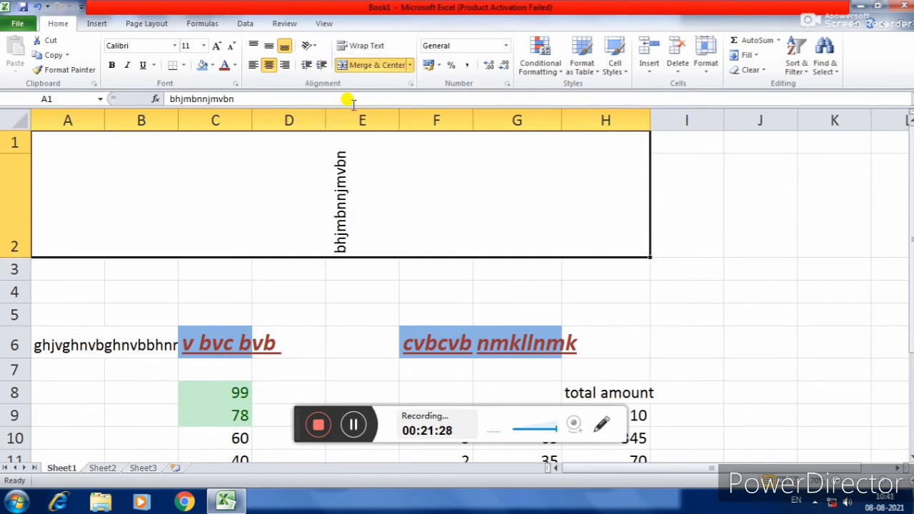
left_click(308, 45)
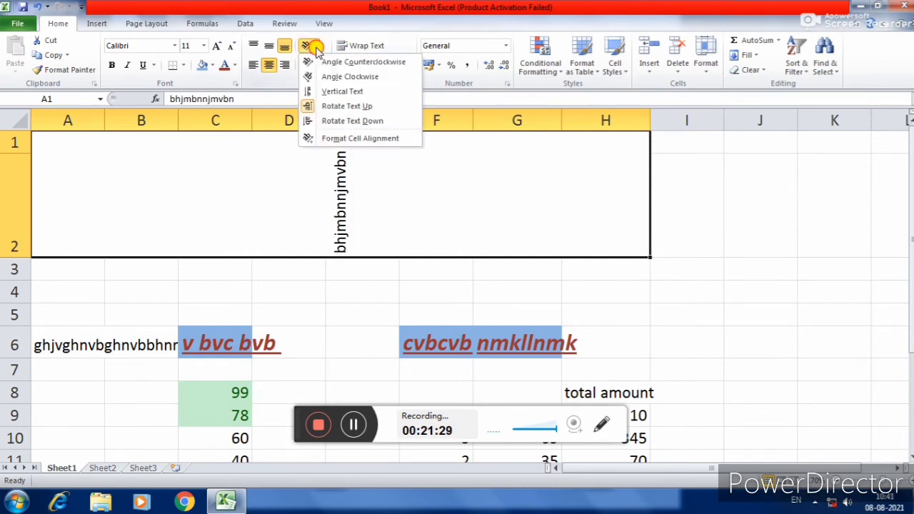
left_click(341, 121)
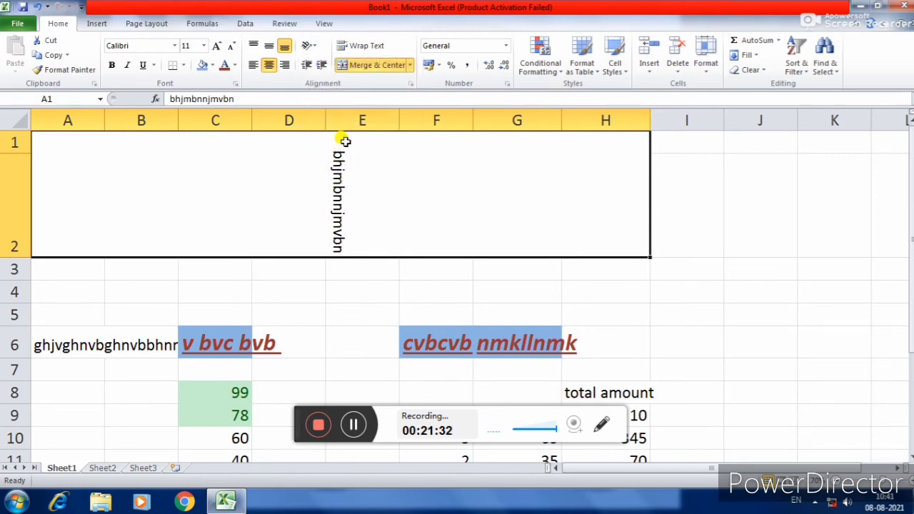
left_click(308, 45)
left_click(342, 63)
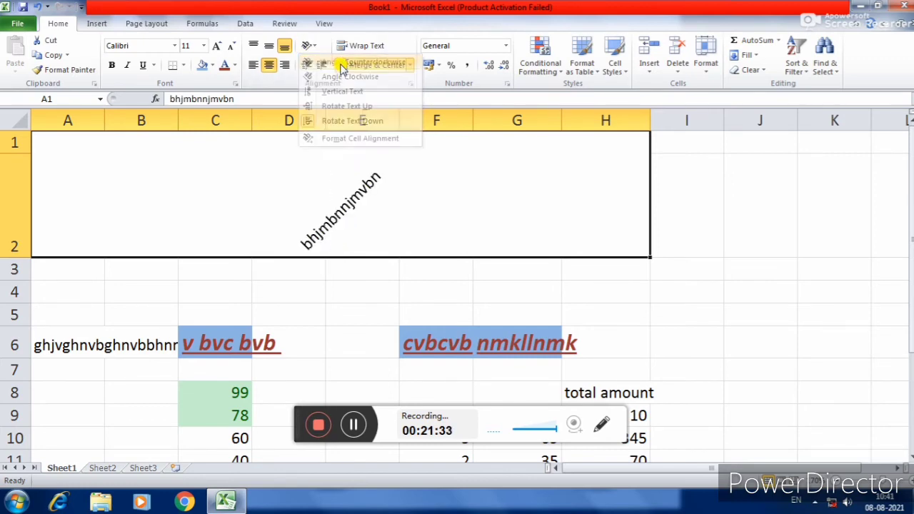
left_click(269, 46)
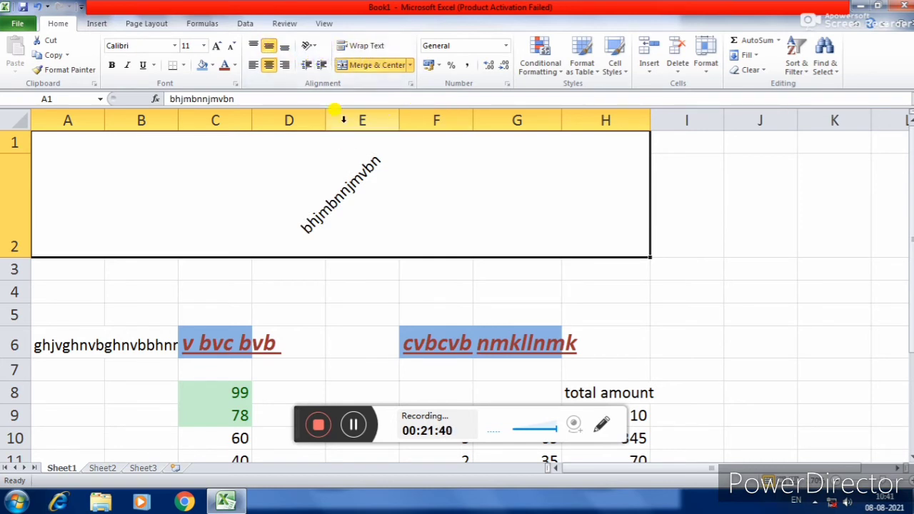
Select the data table range A5:H15.
scroll(372, 168, "down", 4)
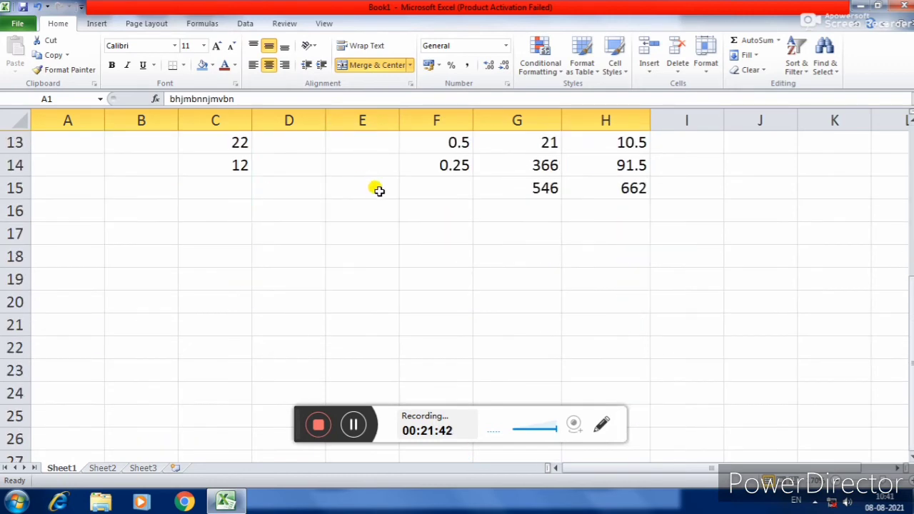
scroll(376, 189, "up", 3)
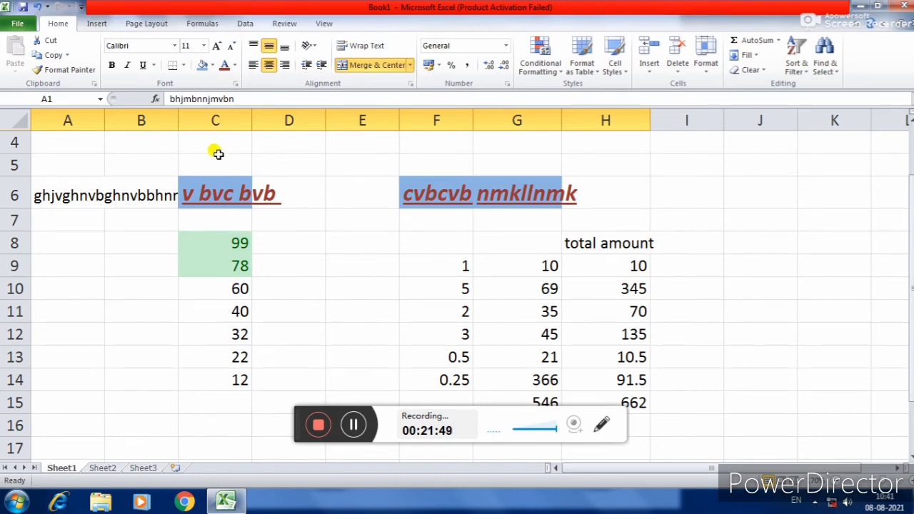
mouse_move(43, 162)
left_mouse_down()
mouse_move(404, 340)
mouse_move(618, 397)
left_mouse_up()
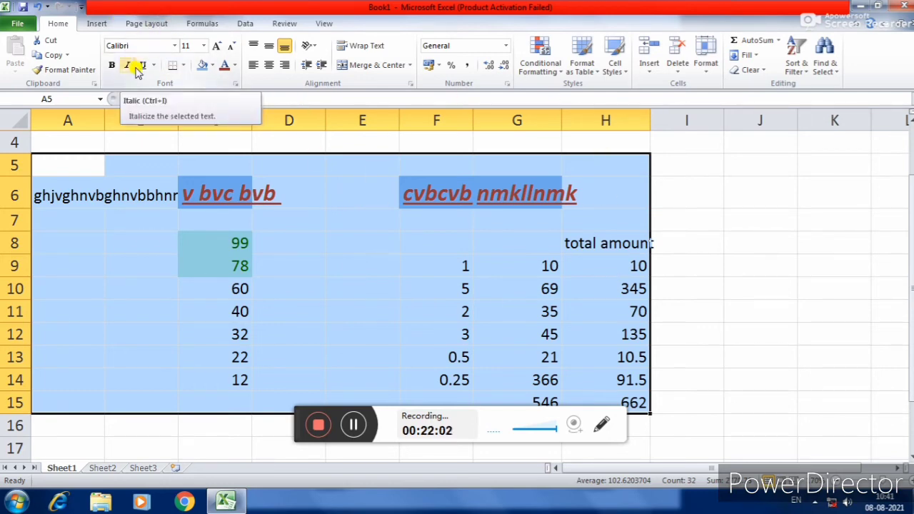
Apply All Borders to every cell of A5:H15, then deselect to check the borders.
left_click(182, 66)
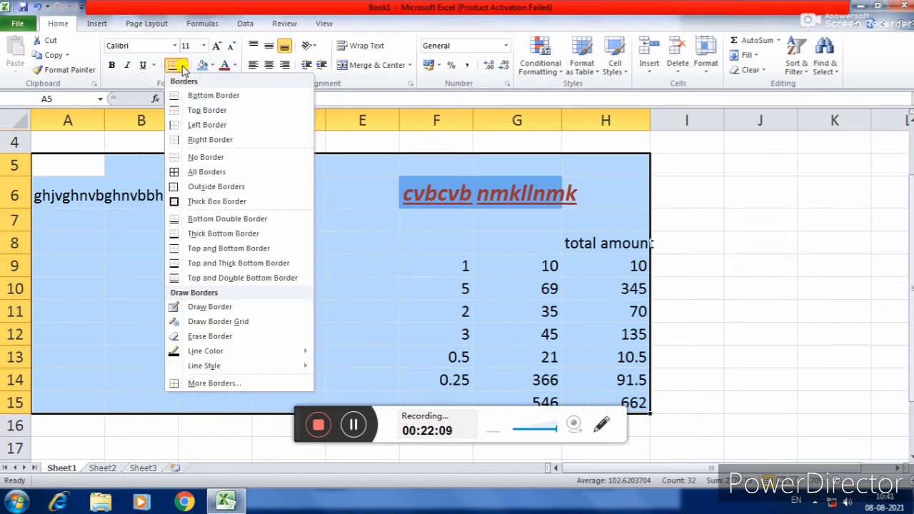
left_click(201, 97)
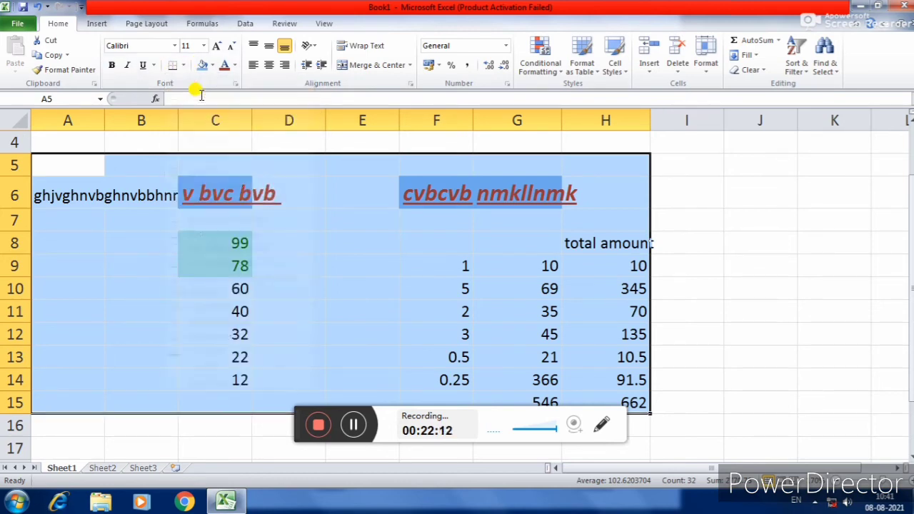
left_click(182, 66)
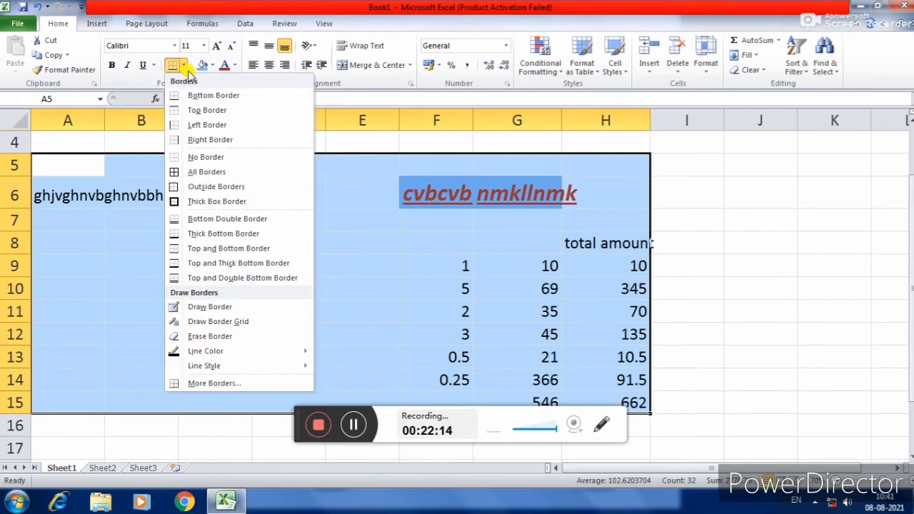
left_click(214, 172)
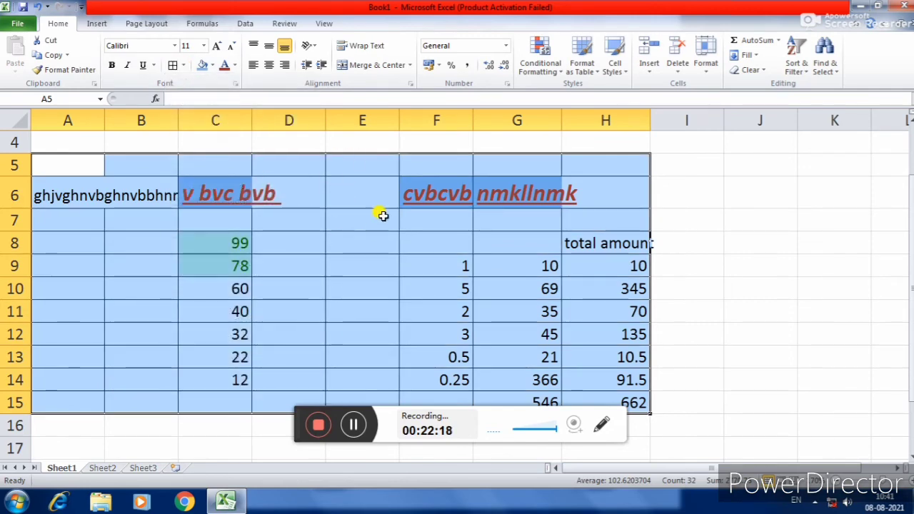
left_click(402, 278)
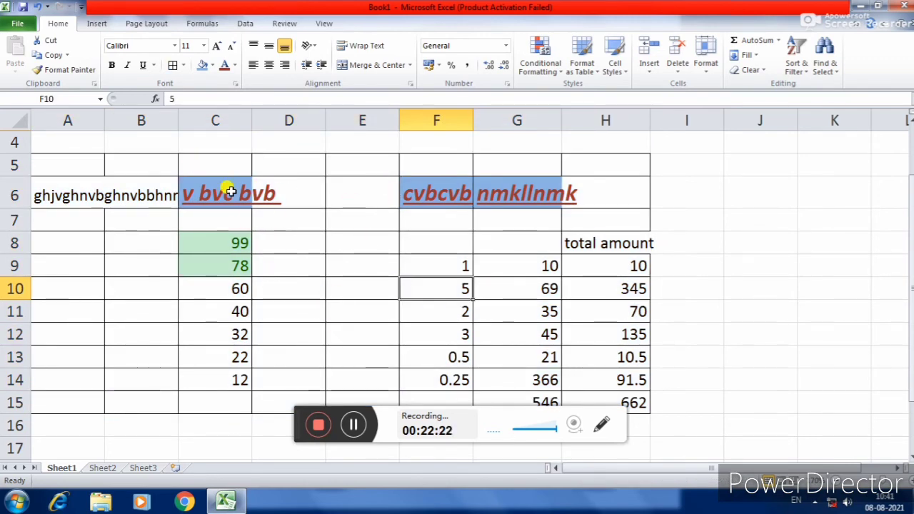
scroll(350, 280, "down", 2)
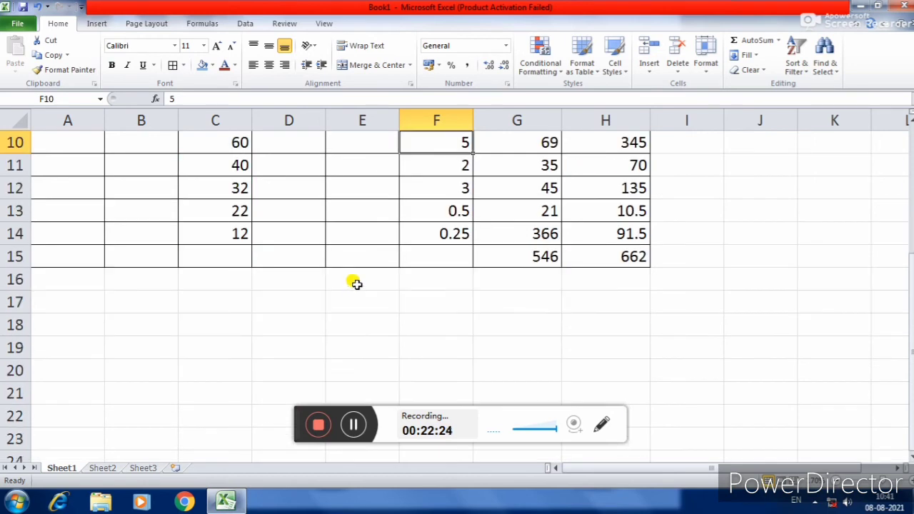
scroll(329, 255, "up", 2)
scroll(329, 257, "up", 1)
scroll(335, 265, "down", 2)
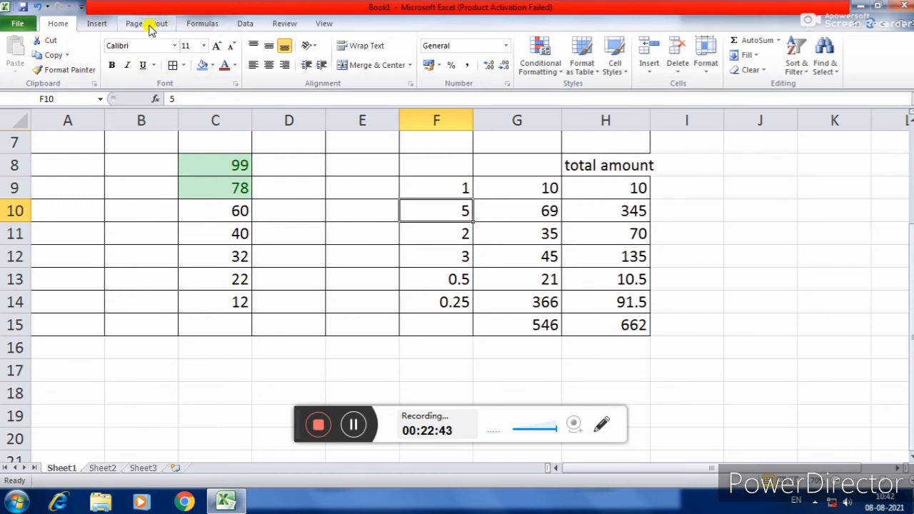
Switch Sheet1's page orientation to Landscape from the Page Layout tab.
left_click(135, 24)
left_click(94, 20)
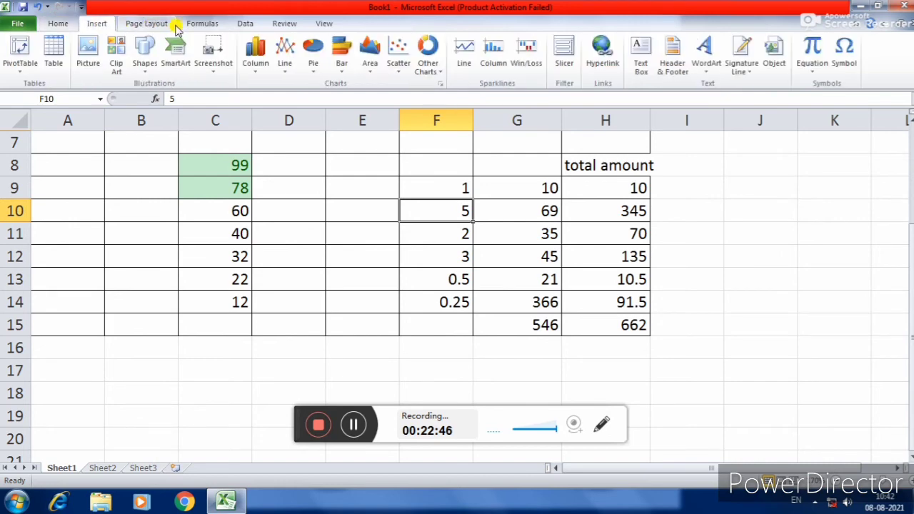
left_click(164, 26)
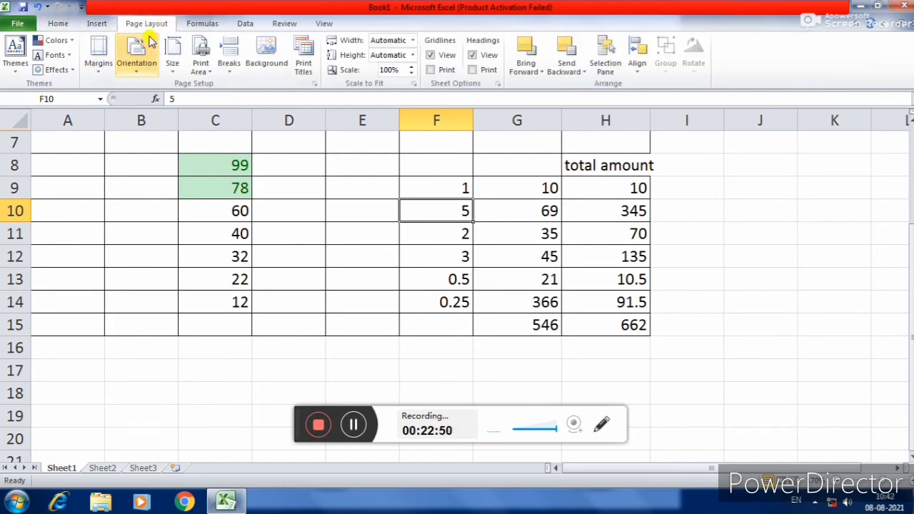
left_click(132, 68)
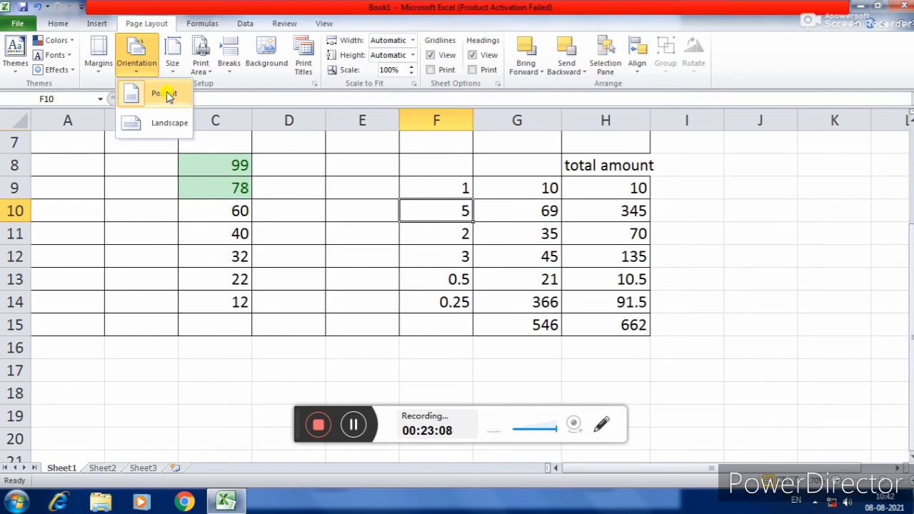
left_click(153, 124)
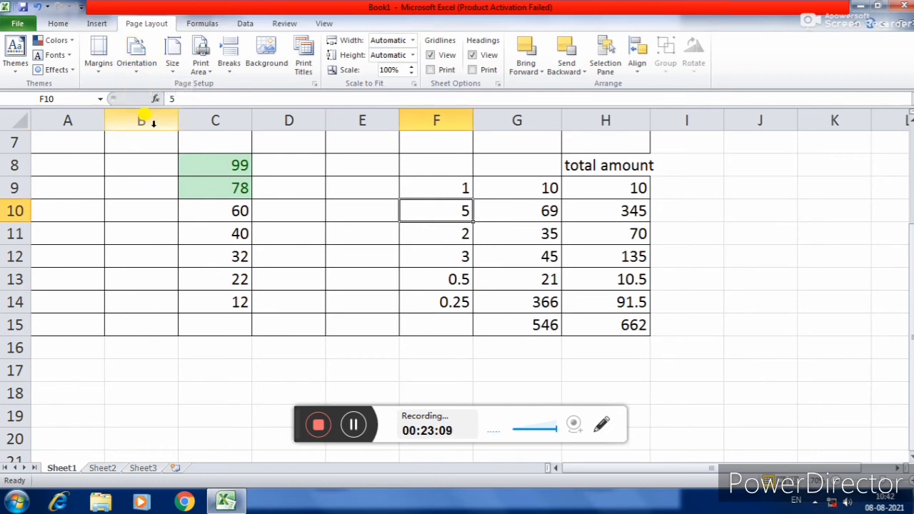
left_click(136, 50)
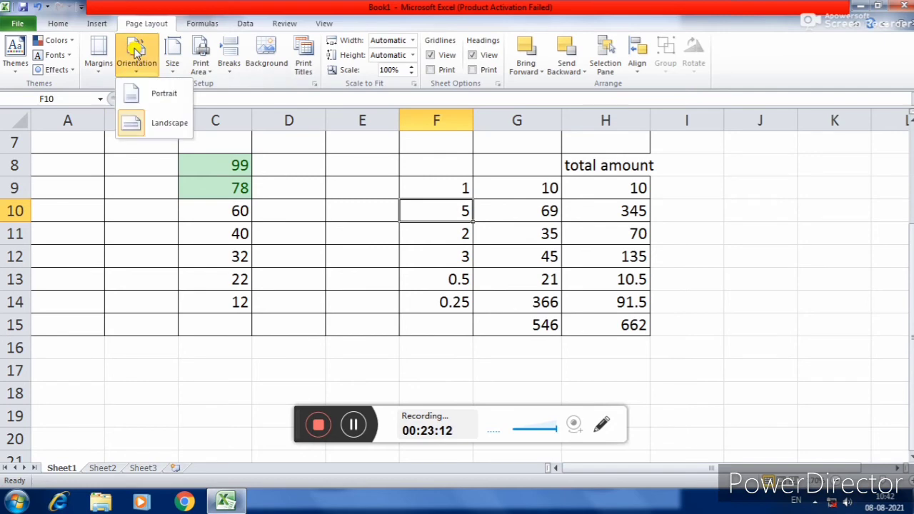
left_click(158, 93)
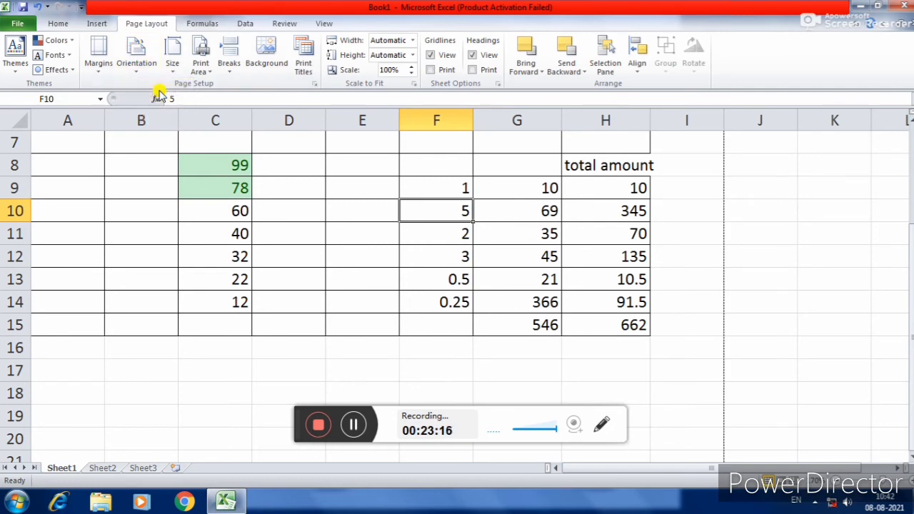
Change the paper size to A3, then to A4 (21 cm x 29.7 cm).
left_click(173, 65)
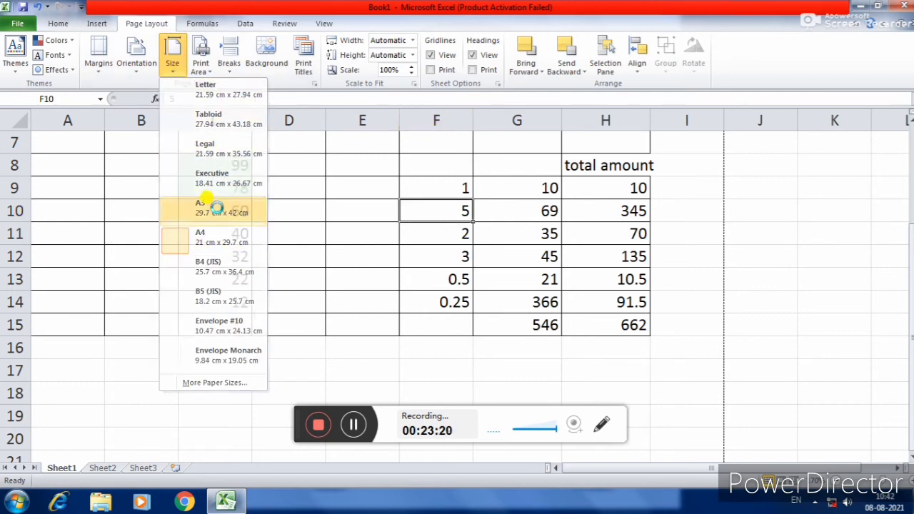
left_click(214, 209)
left_click(181, 73)
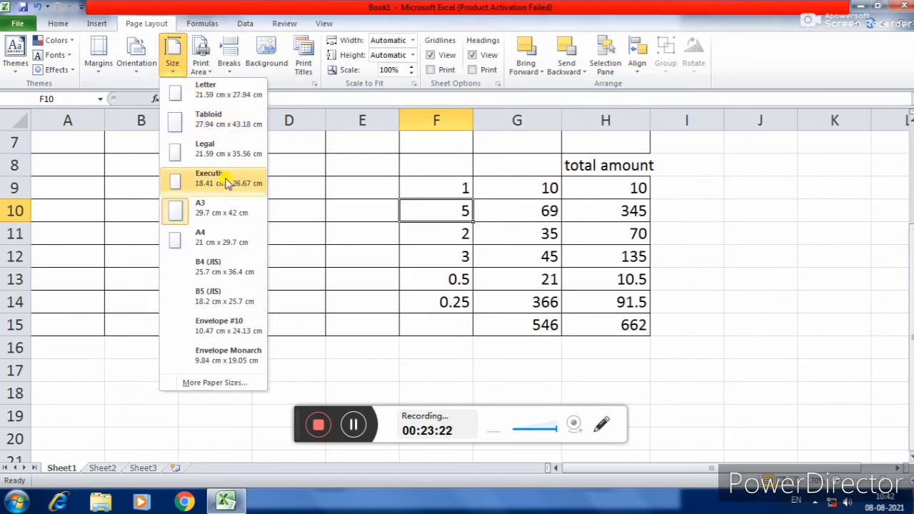
left_click(214, 236)
left_click(222, 229)
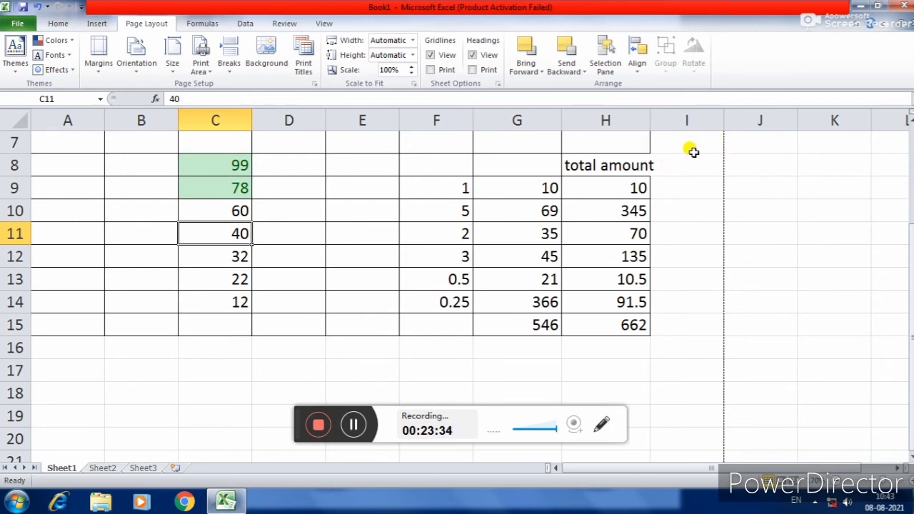
Click cells beside the table and leave the empty cell J7 without editing it.
left_click(693, 151)
left_click(748, 138)
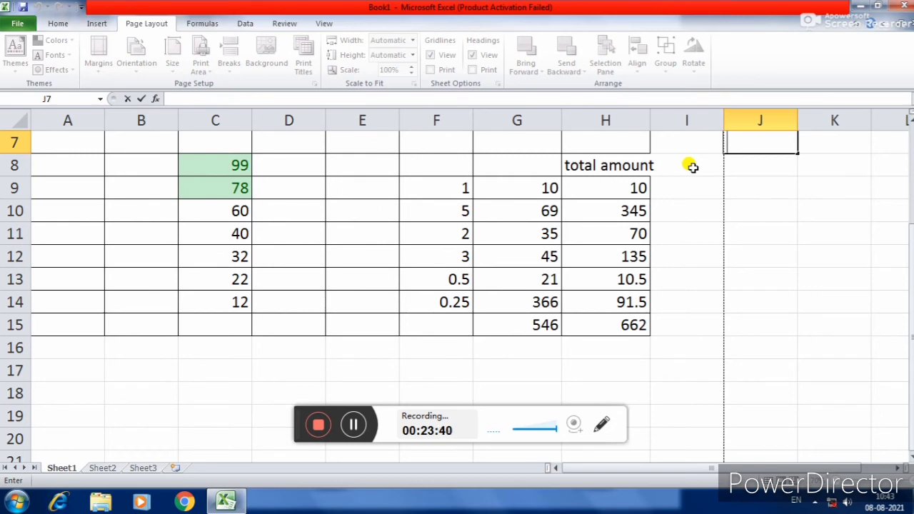
left_click(366, 321)
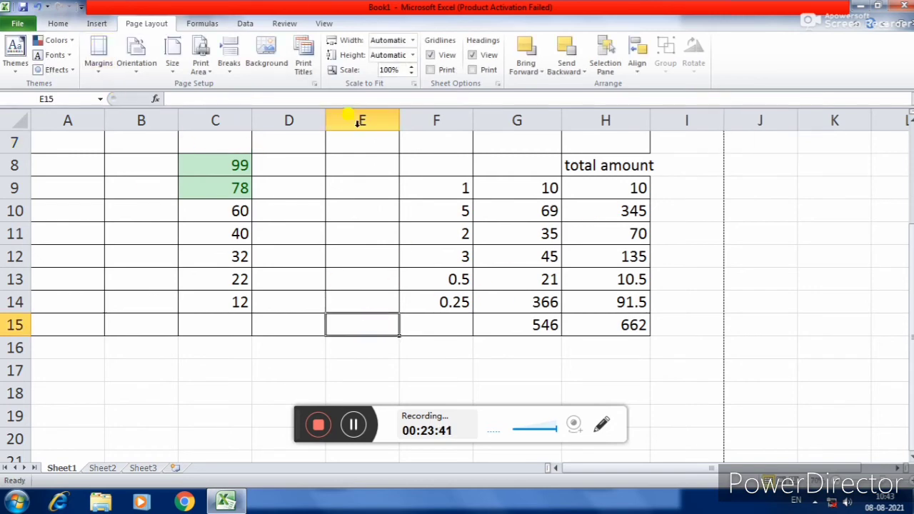
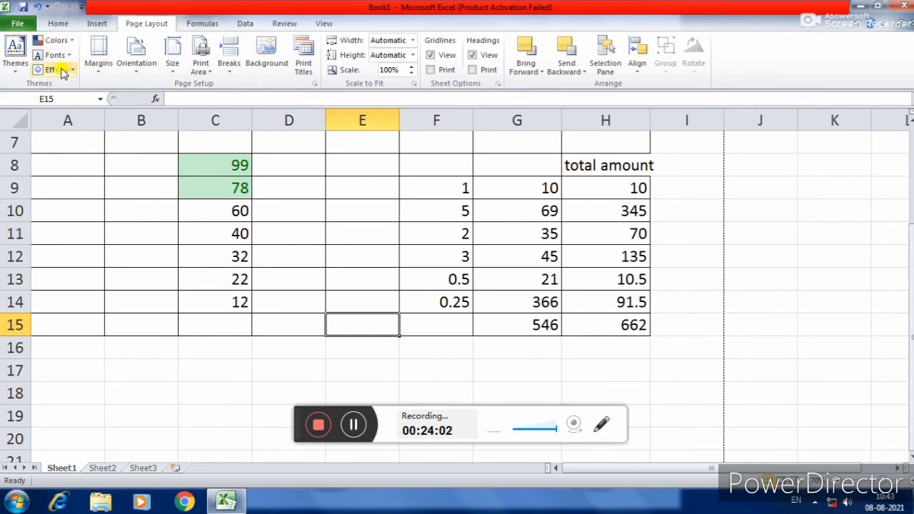
Show Book1's Print page with its one-page A4 portrait preview.
left_click(25, 25)
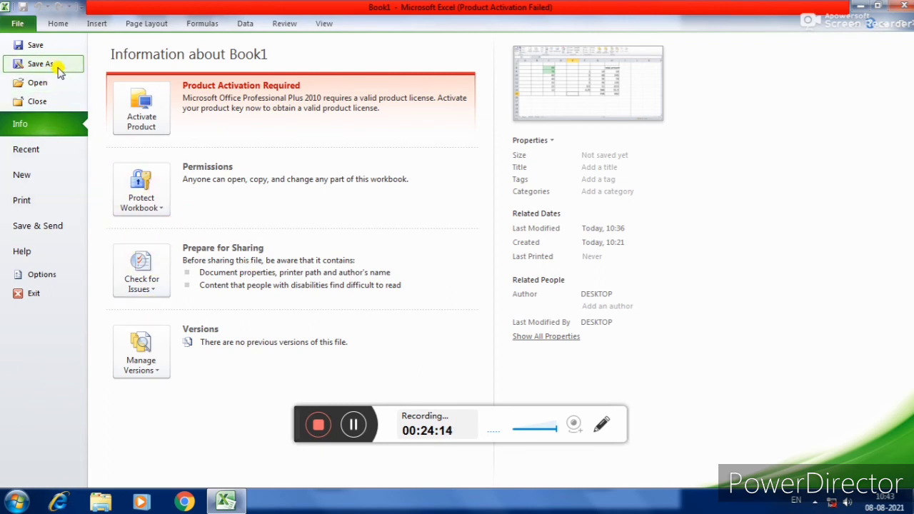
left_click(34, 201)
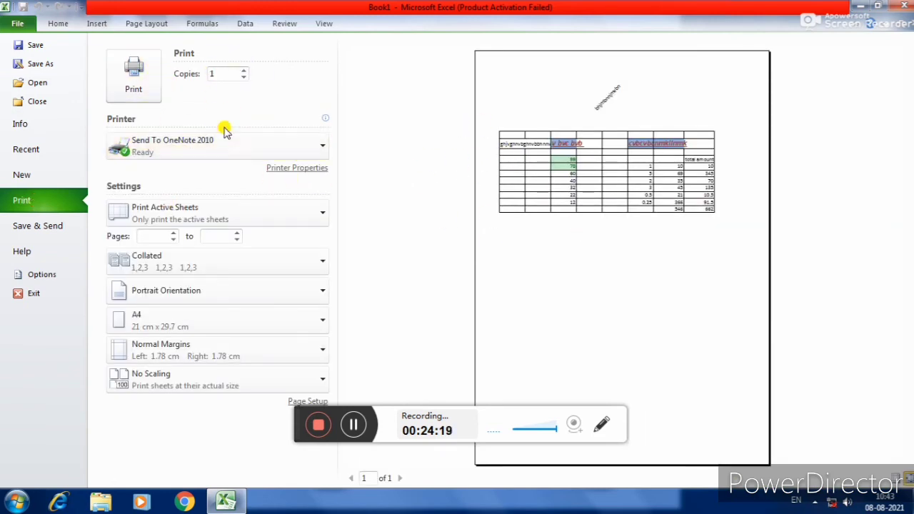
mouse_move(299, 157)
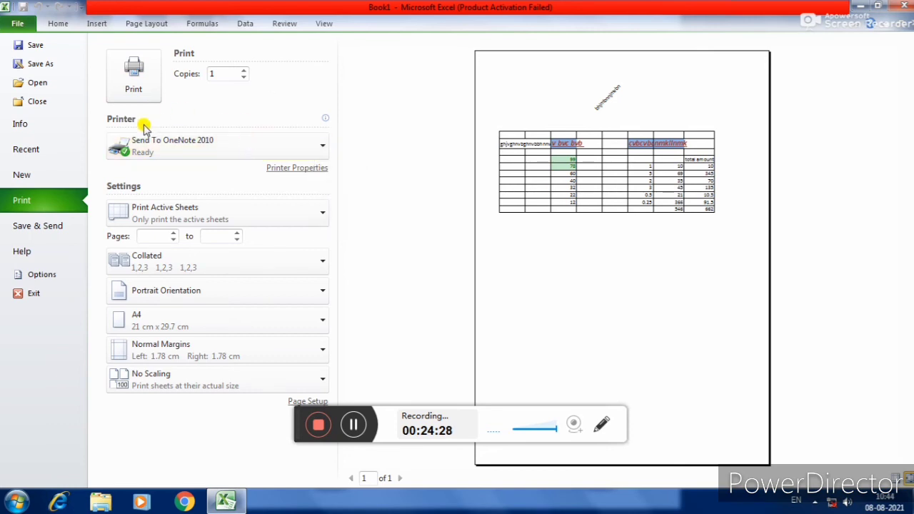
mouse_move(326, 152)
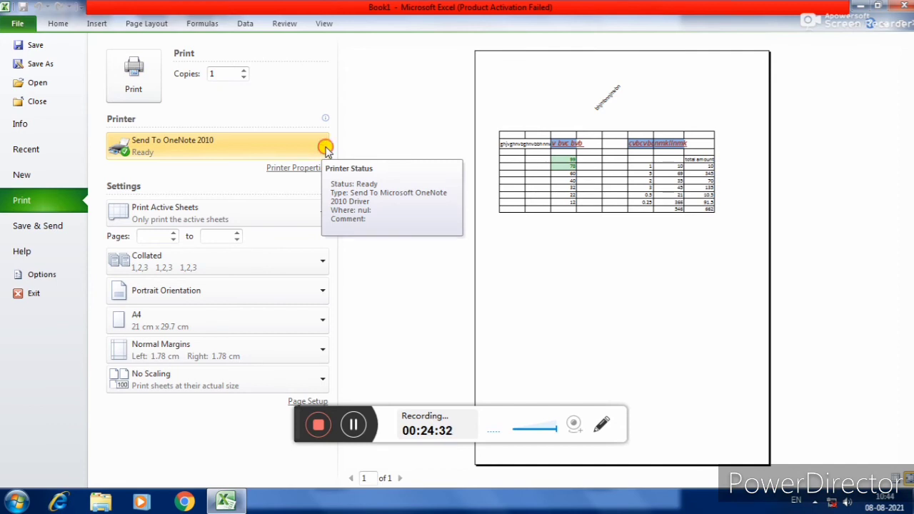
left_click(326, 148)
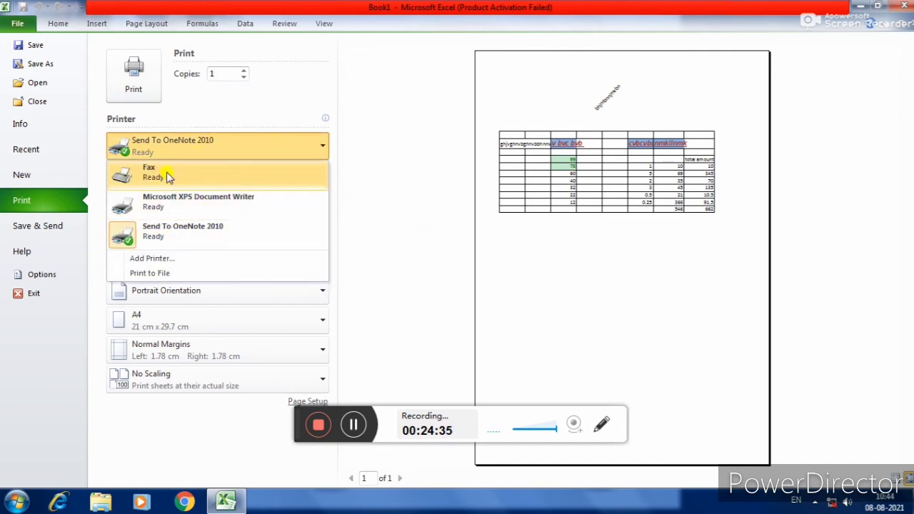
left_click(169, 260)
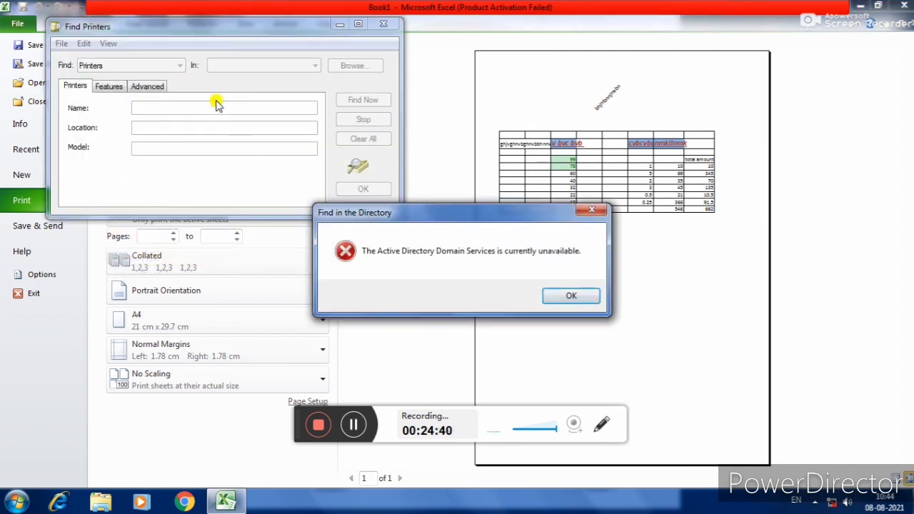
left_click(592, 209)
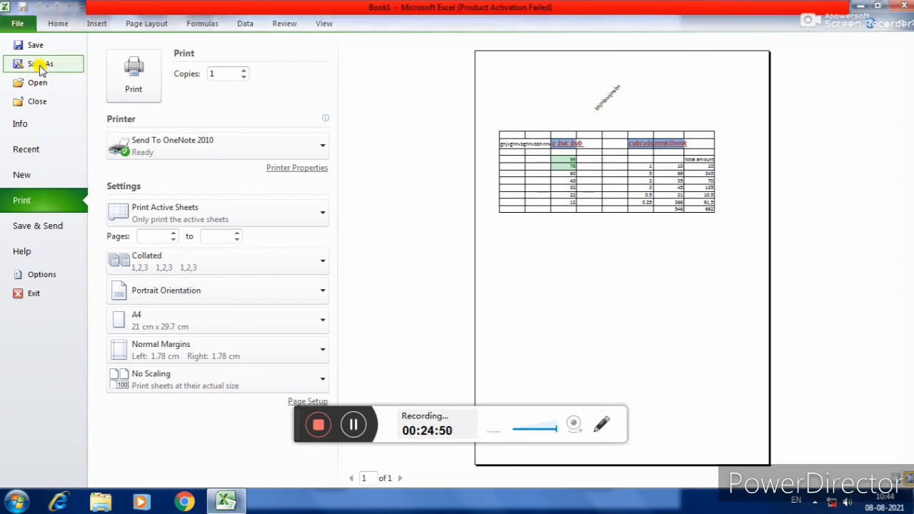
Leave the print view and save the sheet as PDF 'Book1' on the Desktop.
key("Escape")
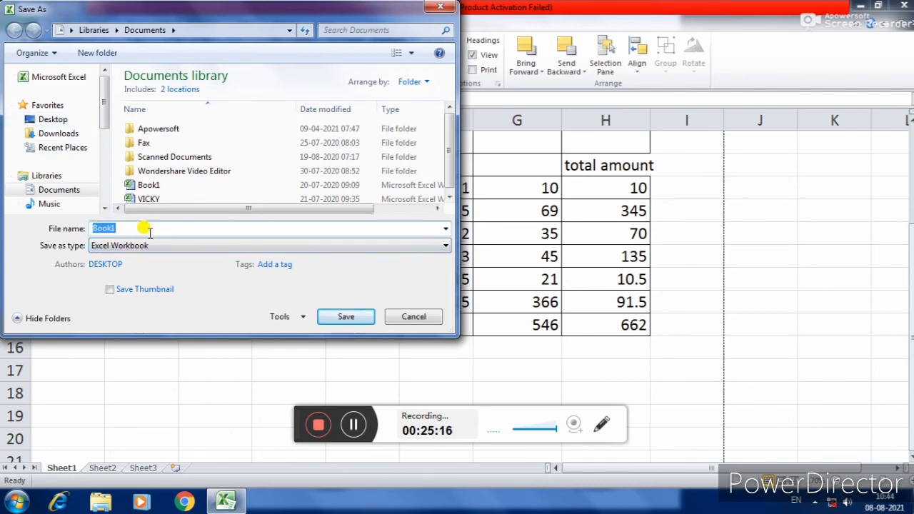
left_click(145, 246)
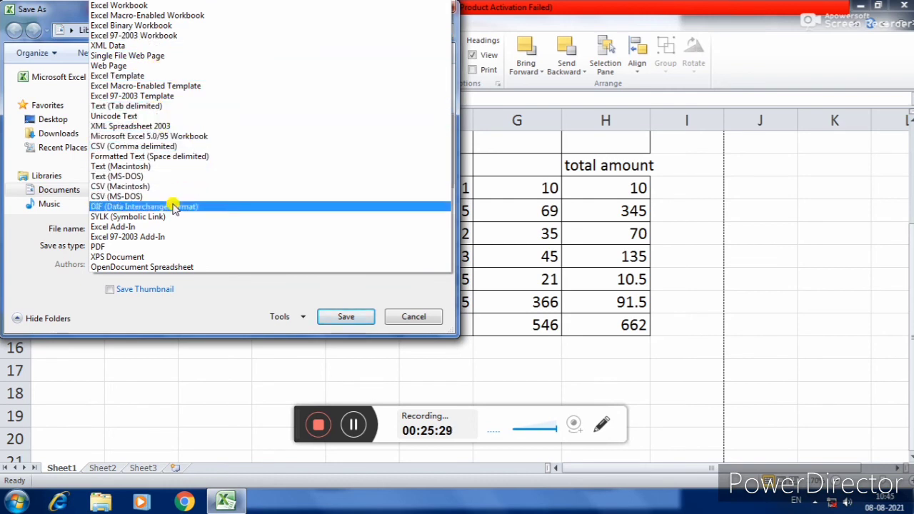
left_click(159, 247)
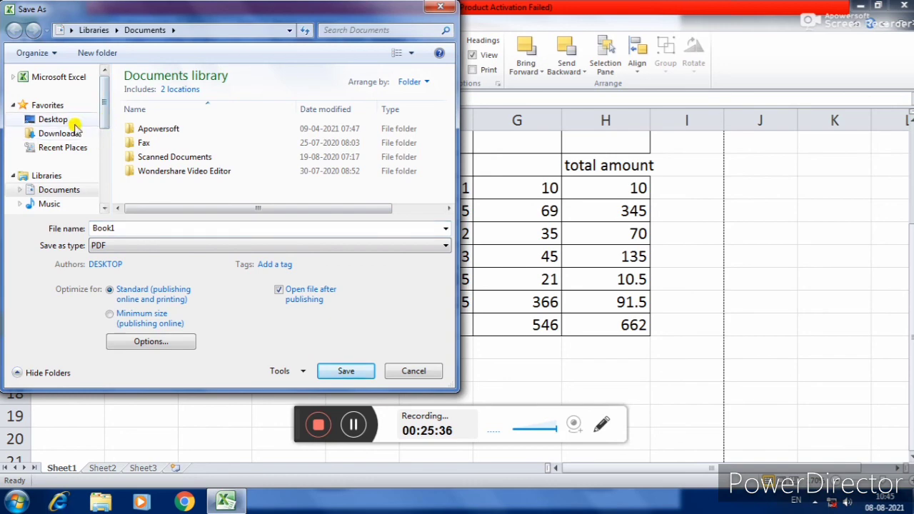
left_click(54, 119)
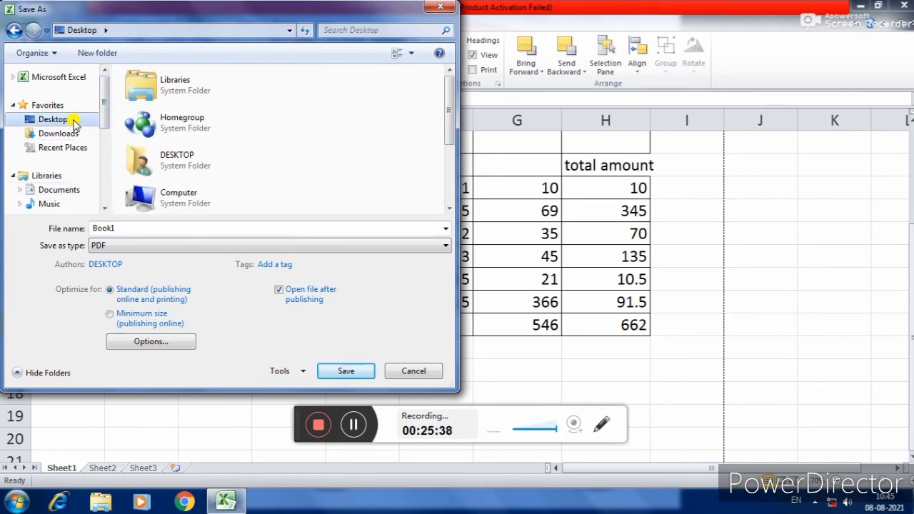
left_click(332, 371)
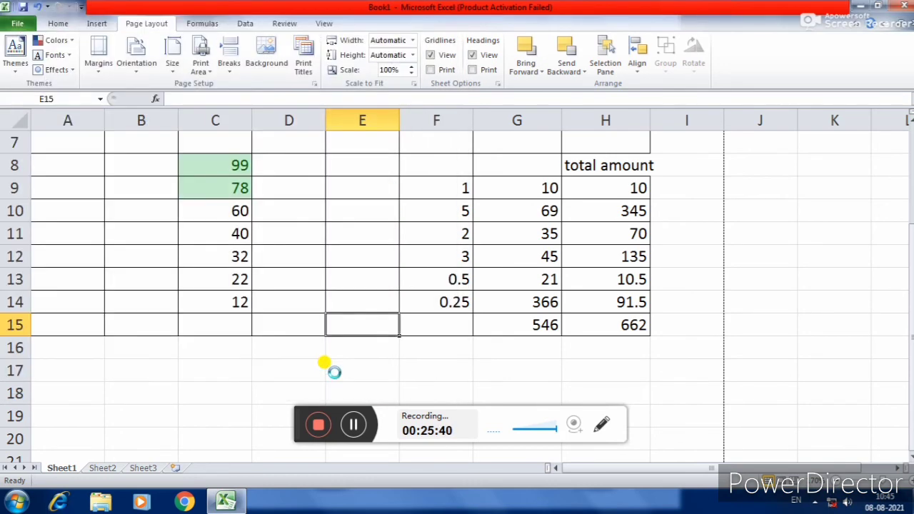
left_click(332, 370)
Open Book1.pdf from the desktop in Acrobat Reader and scroll through the exported table.
left_click(860, 6)
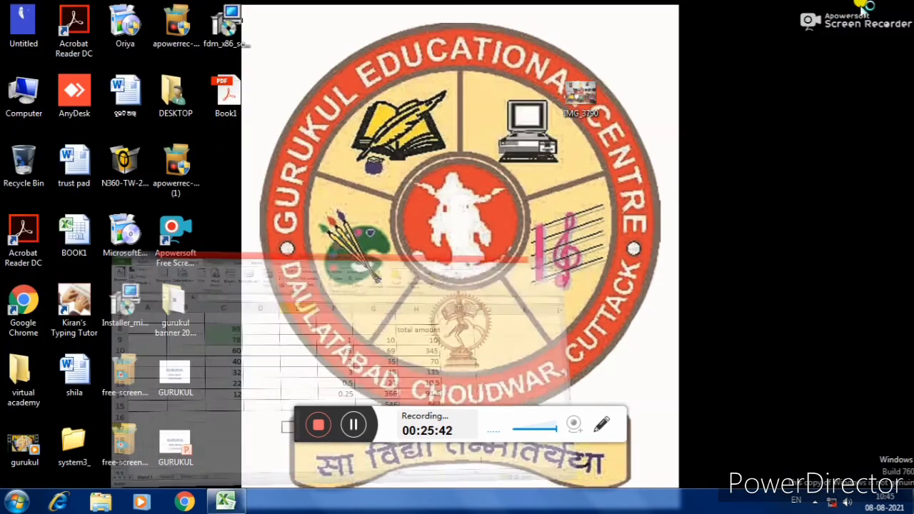
double_click(241, 109)
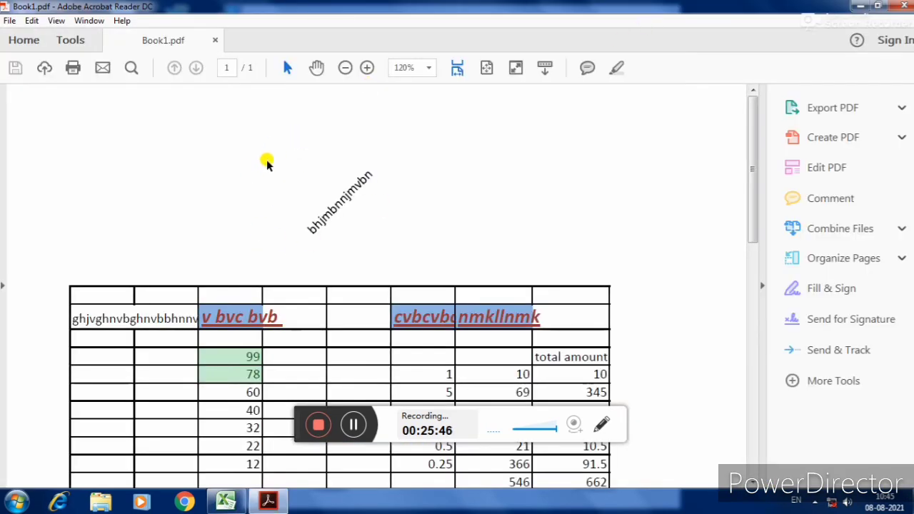
scroll(326, 218, "down", 3)
scroll(359, 190, "down", 2)
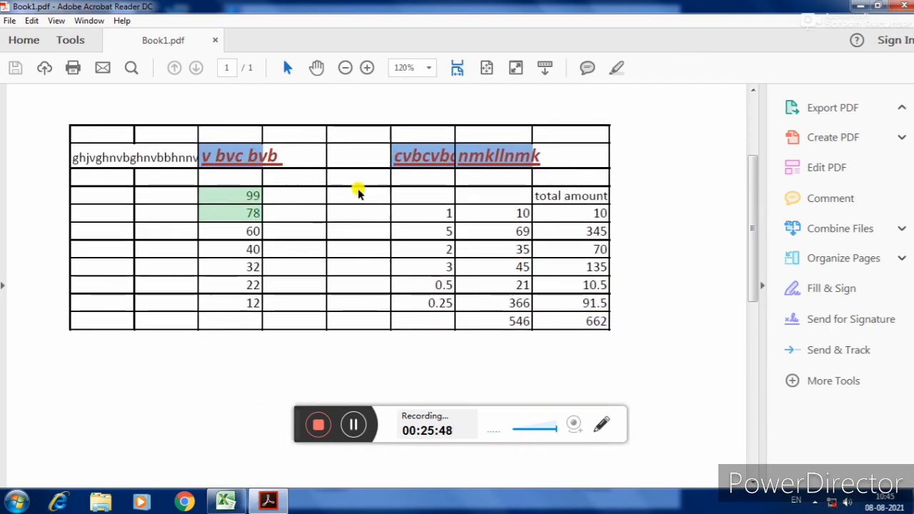
scroll(359, 190, "down", 3)
scroll(359, 190, "up", 3)
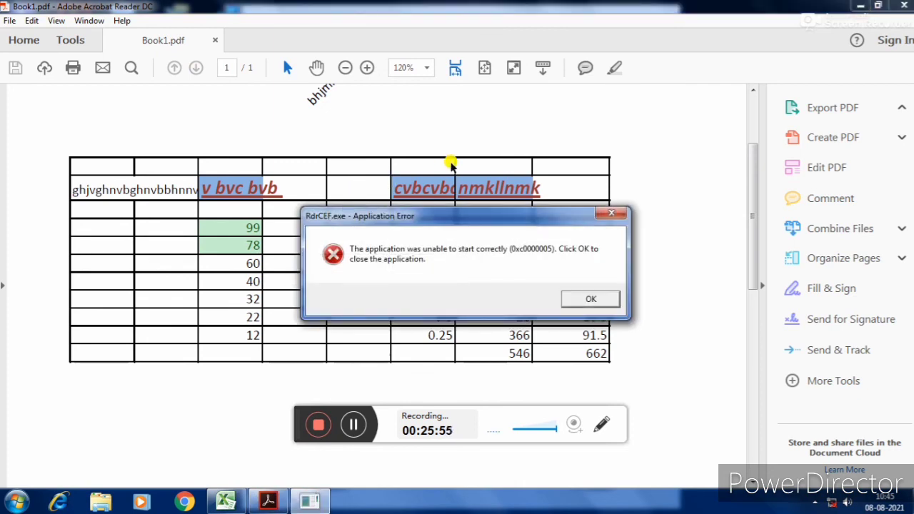
Dismiss the application error, minimize Acrobat Reader, and bring the Excel workbook back.
left_click(602, 216)
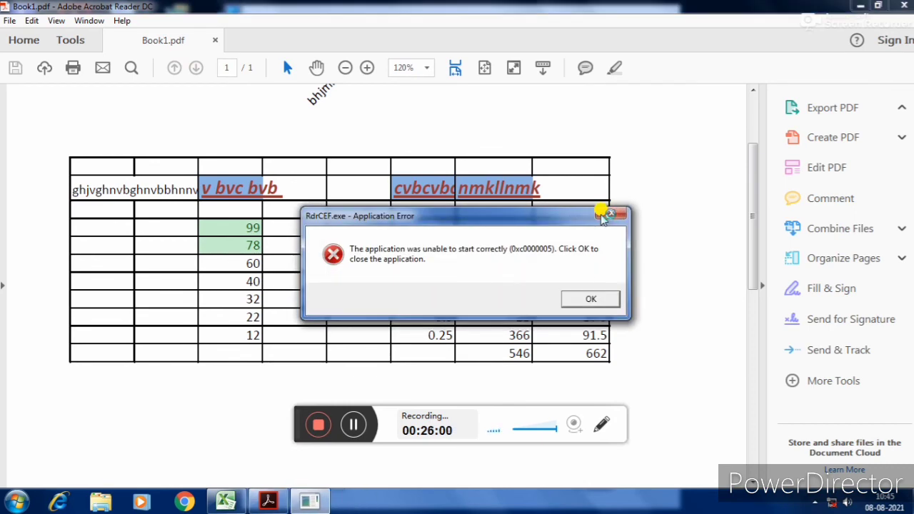
left_click_drag(475, 214, 911, 241)
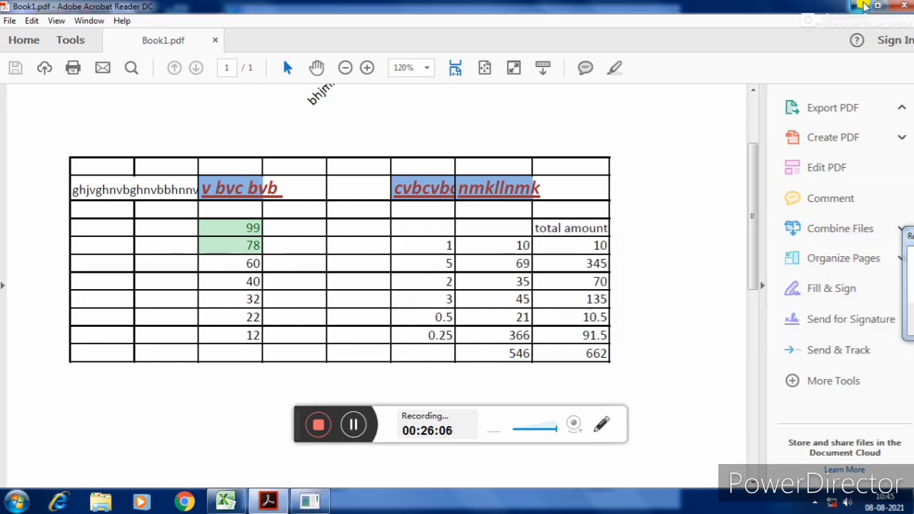
left_click(865, 6)
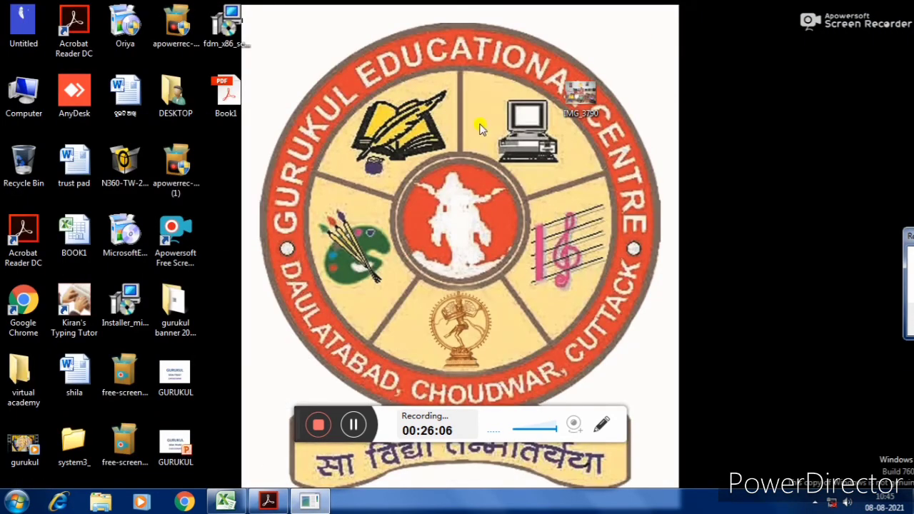
left_click(226, 501)
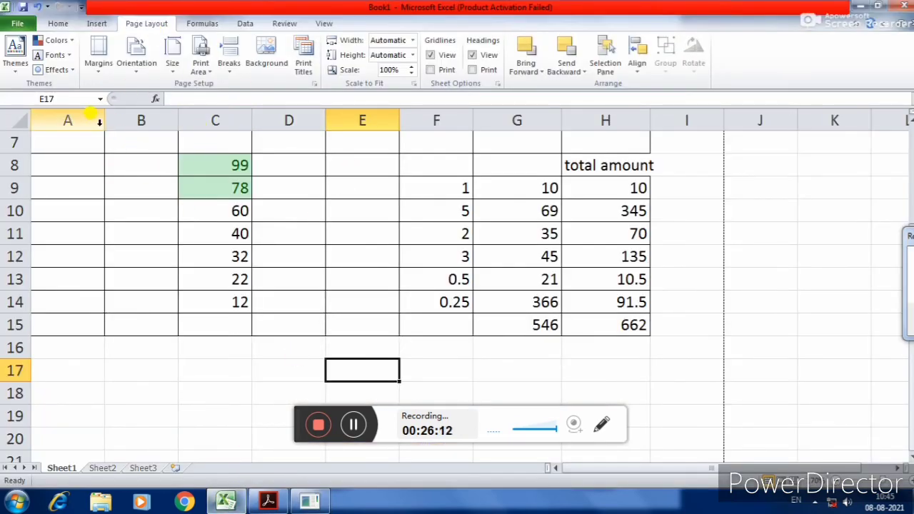
Try Narrow page margins, then set the margins back to Normal.
left_click(99, 50)
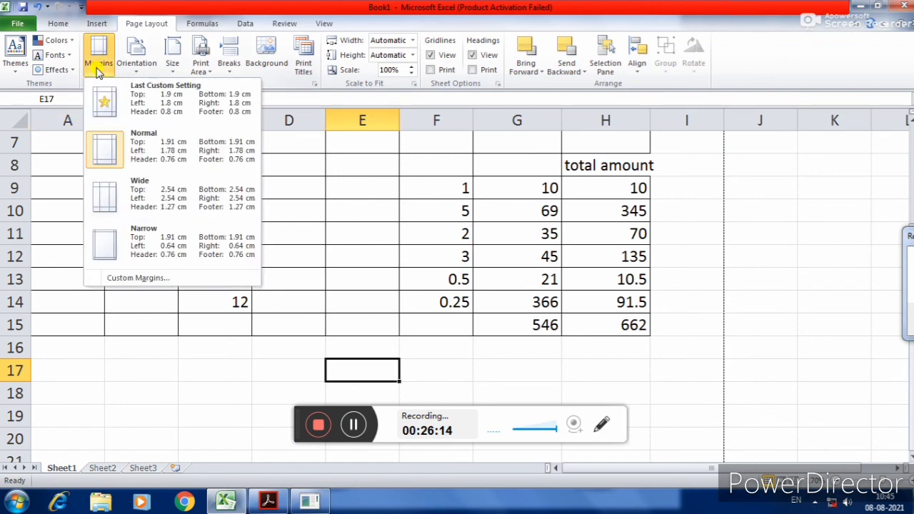
left_click(136, 241)
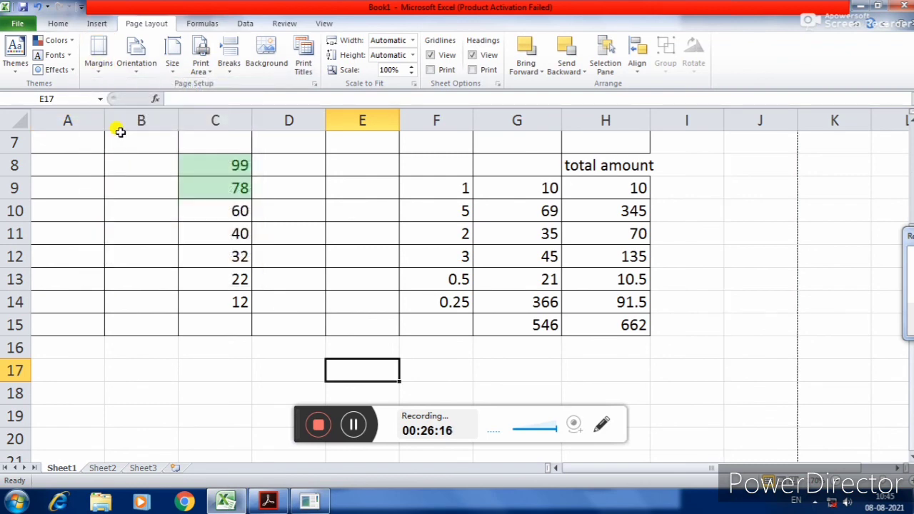
left_click(102, 72)
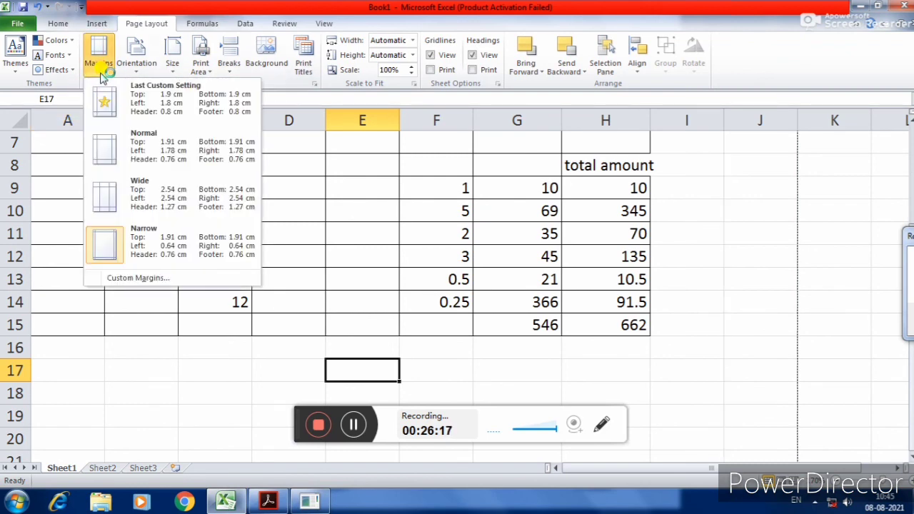
left_click(150, 141)
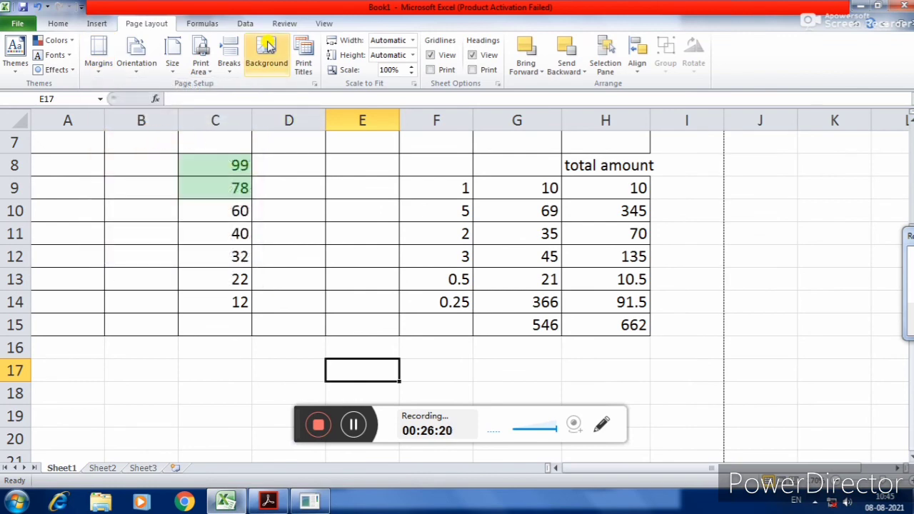
Open the sheet Background picker and cancel it, then browse the Formulas and Data commands.
left_click(268, 64)
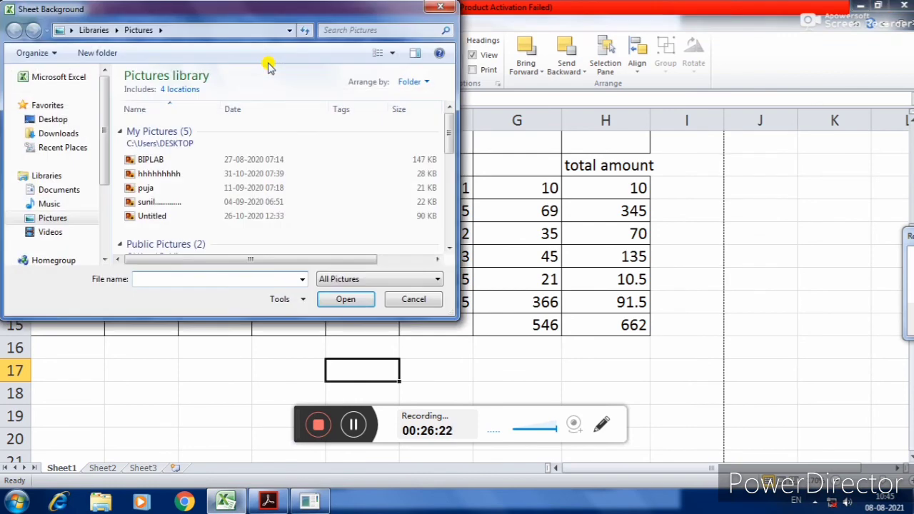
left_click(437, 8)
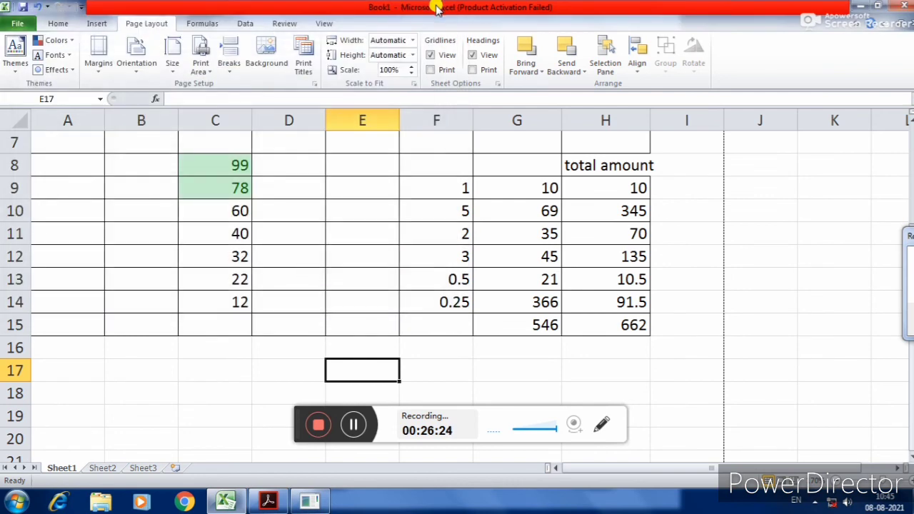
left_click(222, 22)
left_click(245, 21)
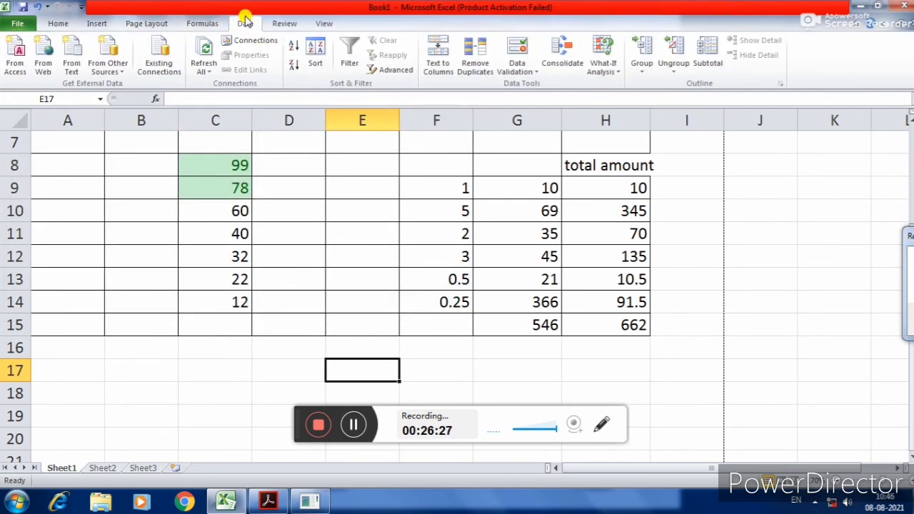
Browse Review and View, then on Insert select the values 99 through 12 in C8:C14.
left_click(300, 27)
left_click(323, 23)
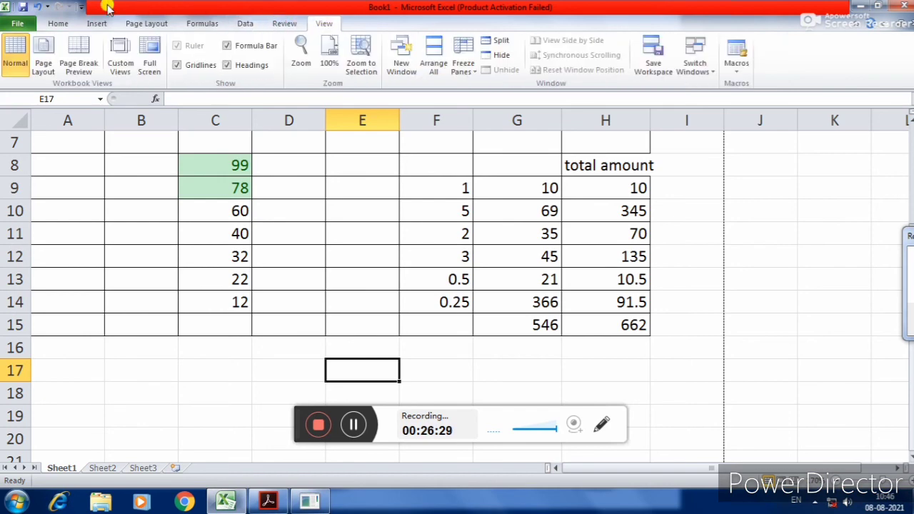
left_click(96, 23)
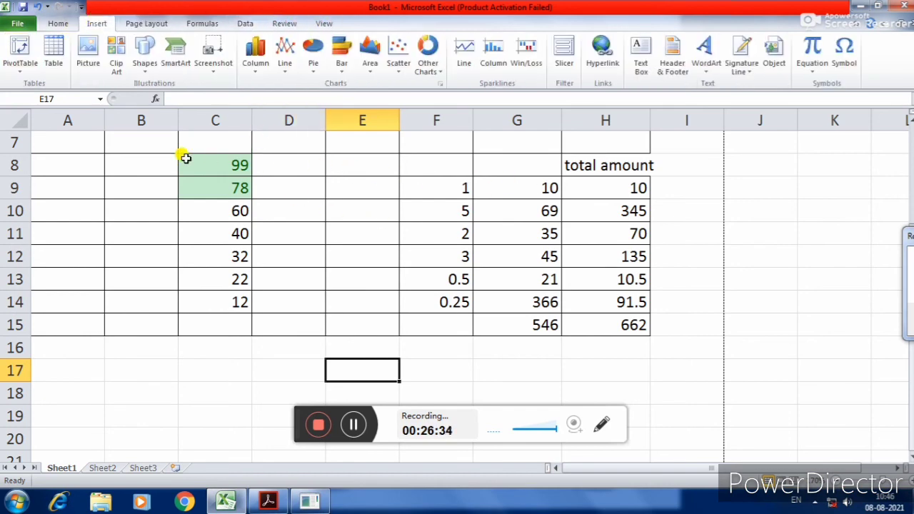
left_click_drag(215, 162, 224, 293)
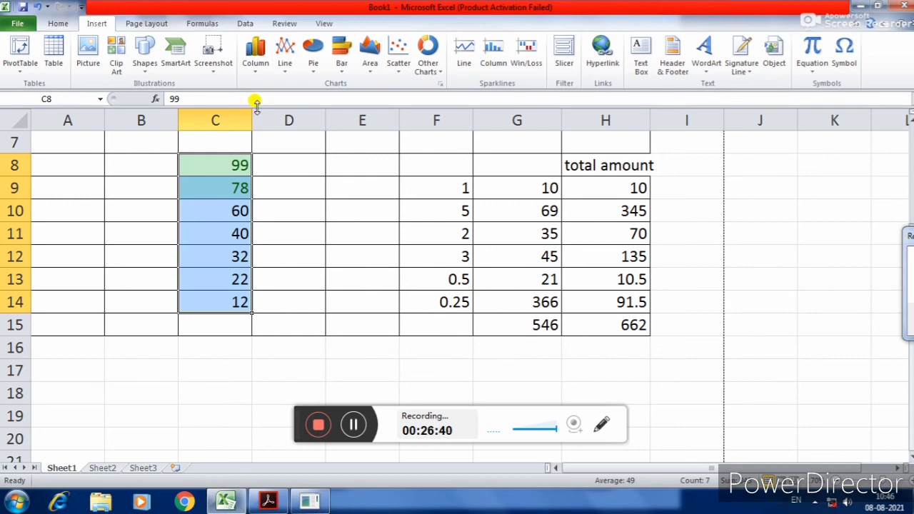
Insert a 2-D clustered column chart of the selected values and move it beside the table.
left_click(257, 68)
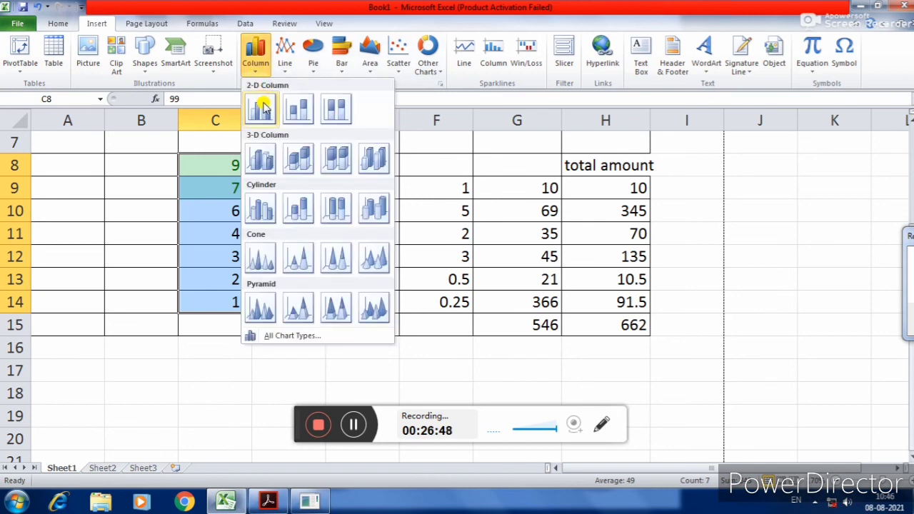
left_click(262, 105)
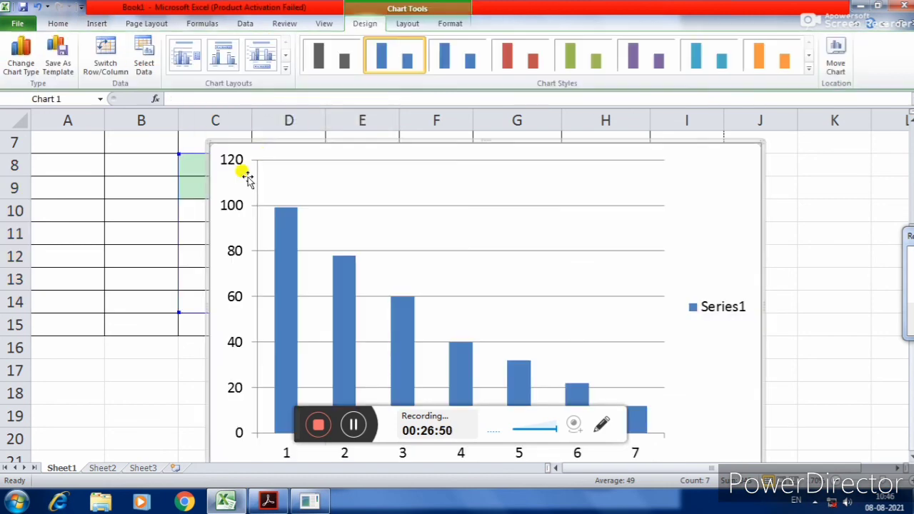
left_click_drag(206, 137, 350, 261)
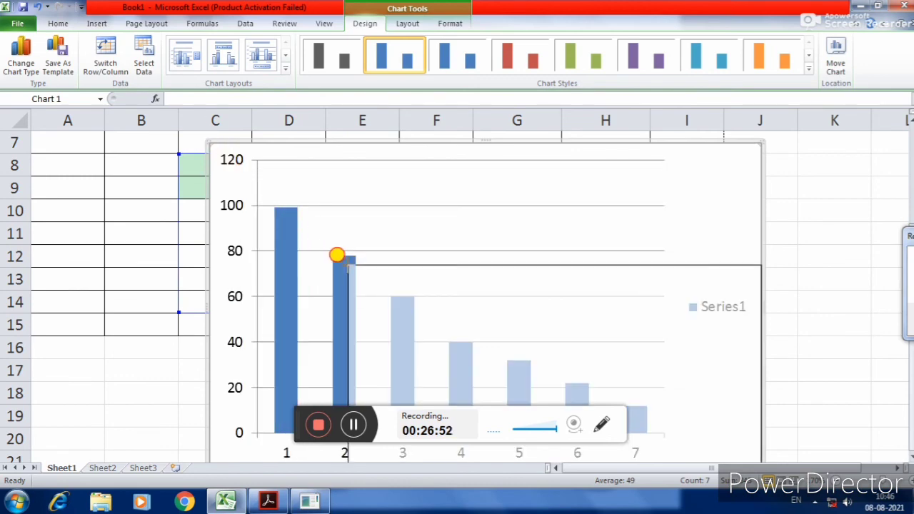
scroll(414, 210, "down", 3)
scroll(465, 198, "down", 1)
scroll(434, 230, "up", 2)
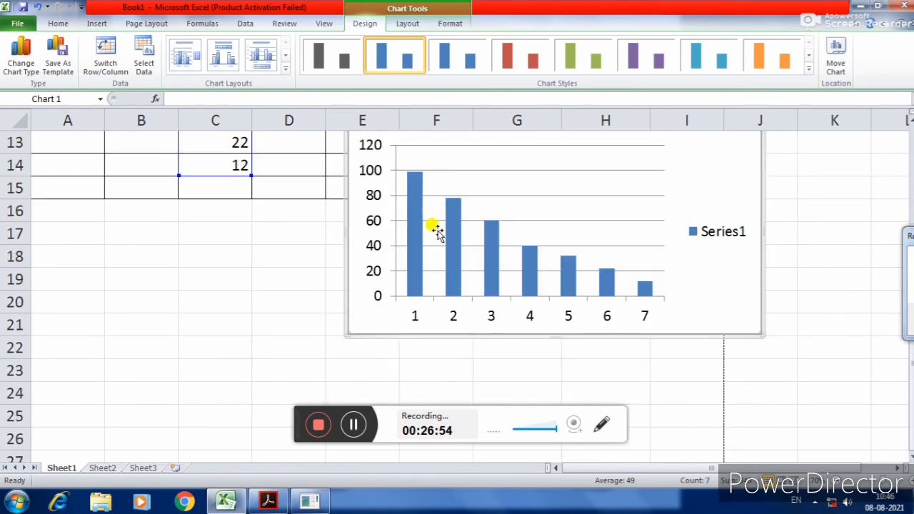
mouse_move(453, 212)
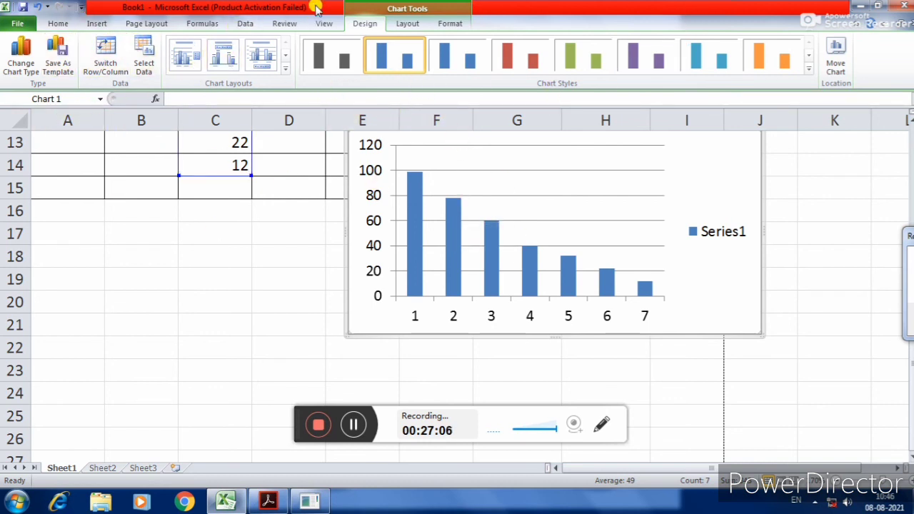
In the chart's Layout settings, check Gridlines and Axes, then set Data Table to None.
left_click(410, 26)
left_click(397, 49)
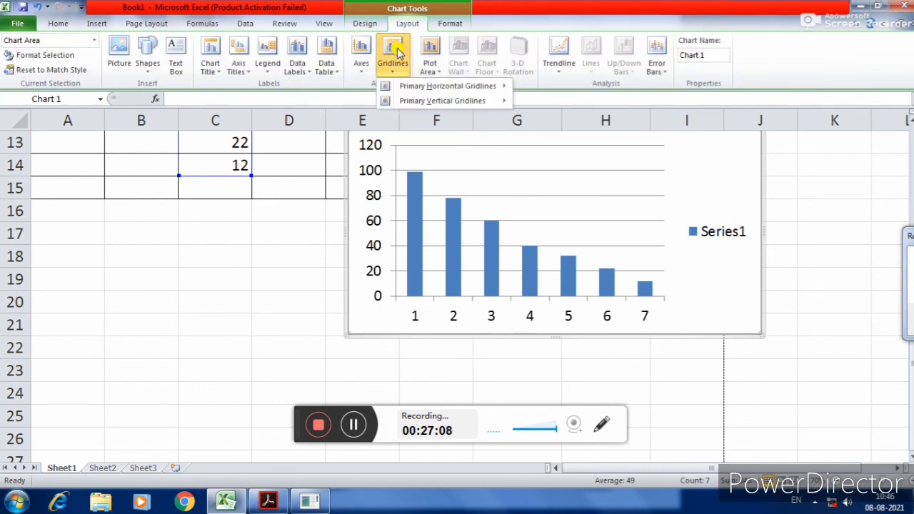
left_click(357, 50)
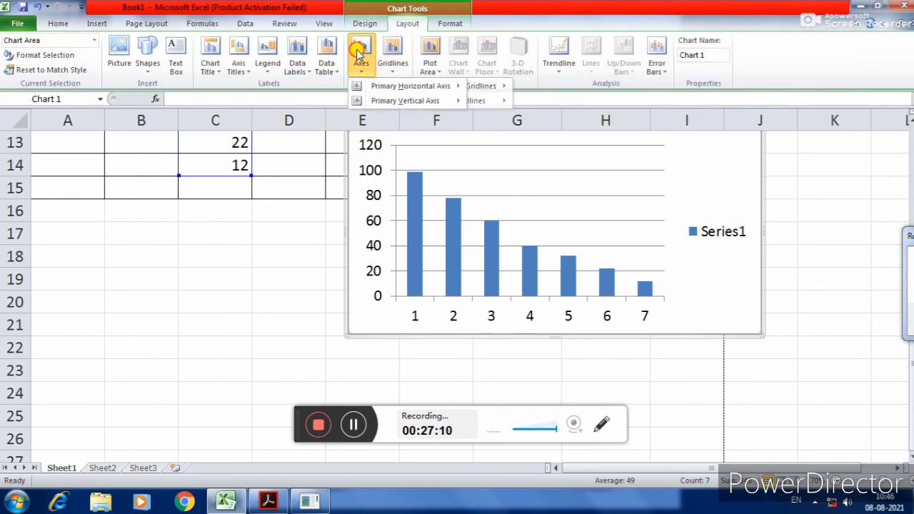
left_click(326, 50)
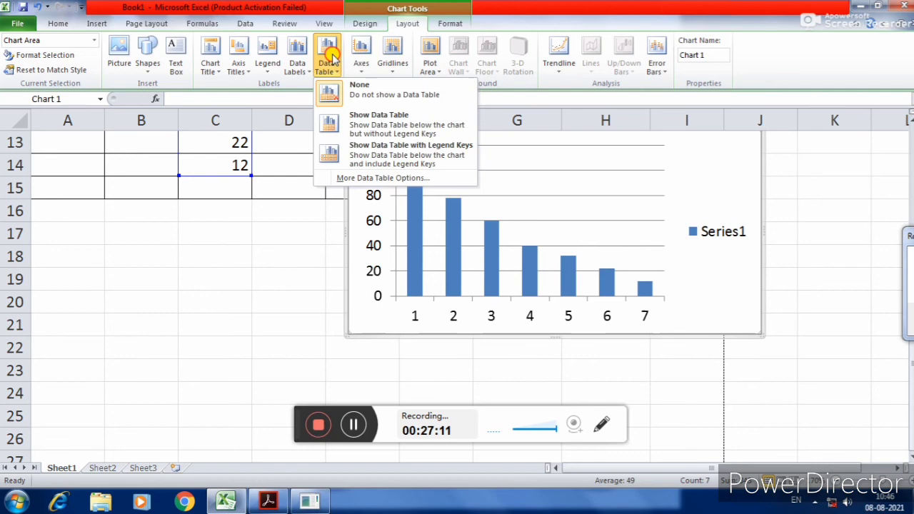
left_click(372, 89)
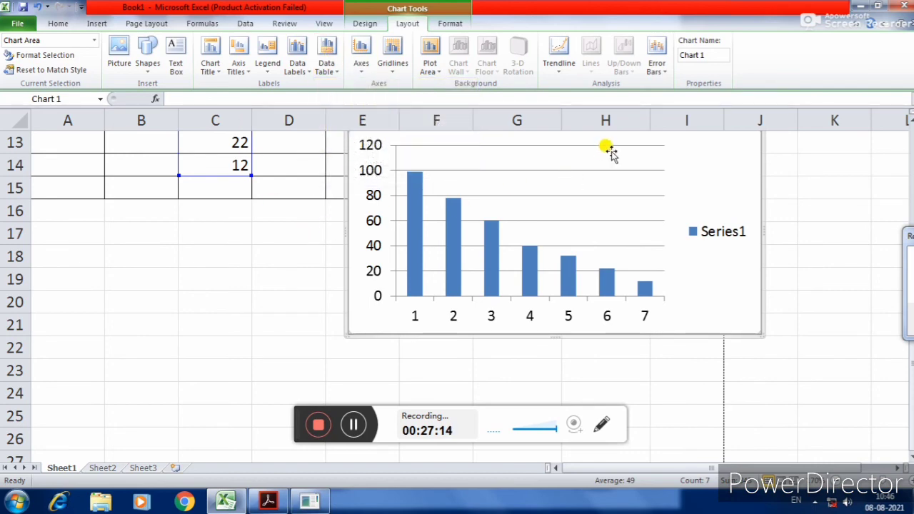
Delete a stray backtick typed into the sheet and dismiss the system launcher.
scroll(607, 296, "up", 3)
scroll(621, 265, "down", 2)
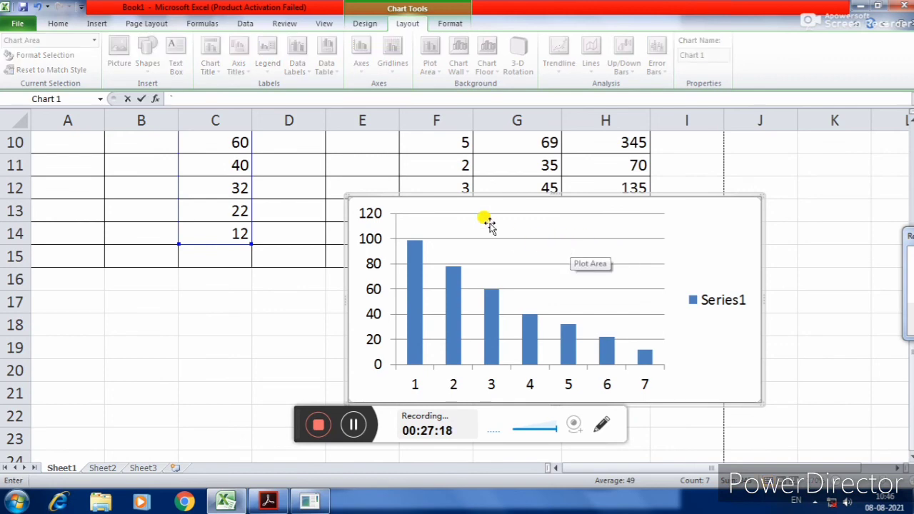
type("`")
key("BackSpace")
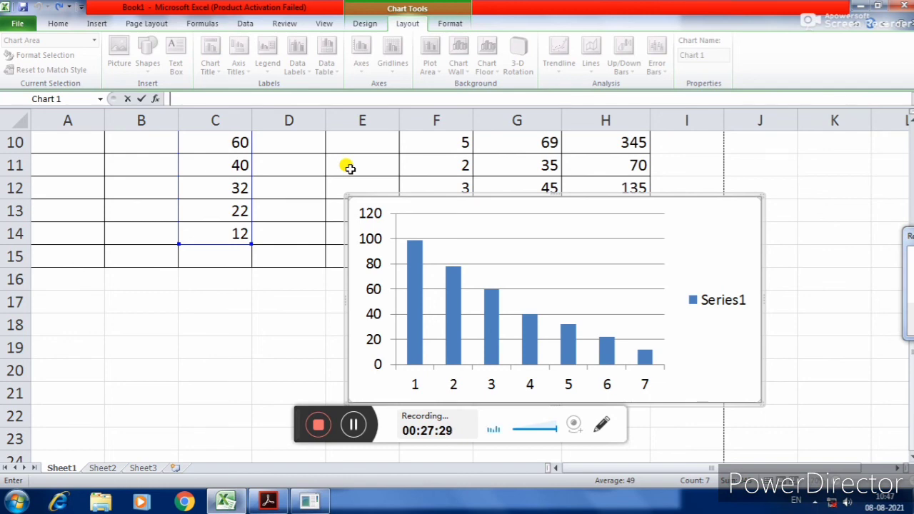
key("super")
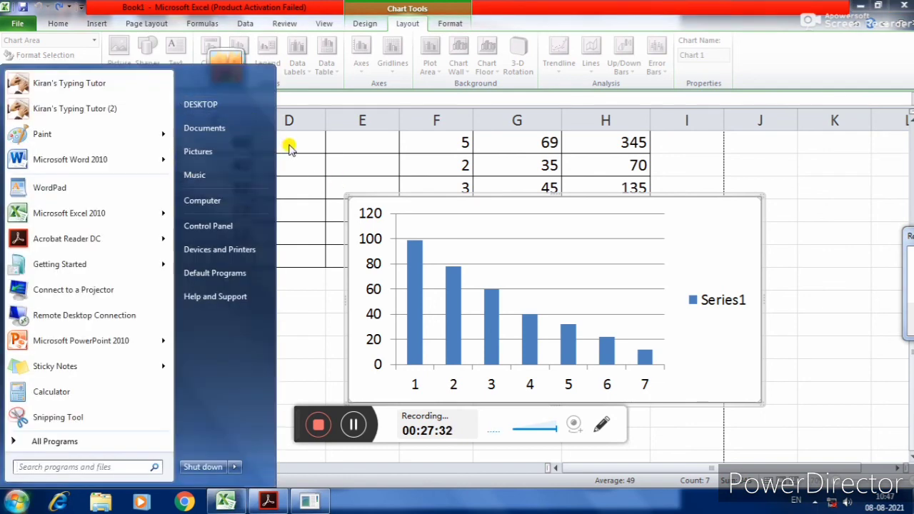
key("super")
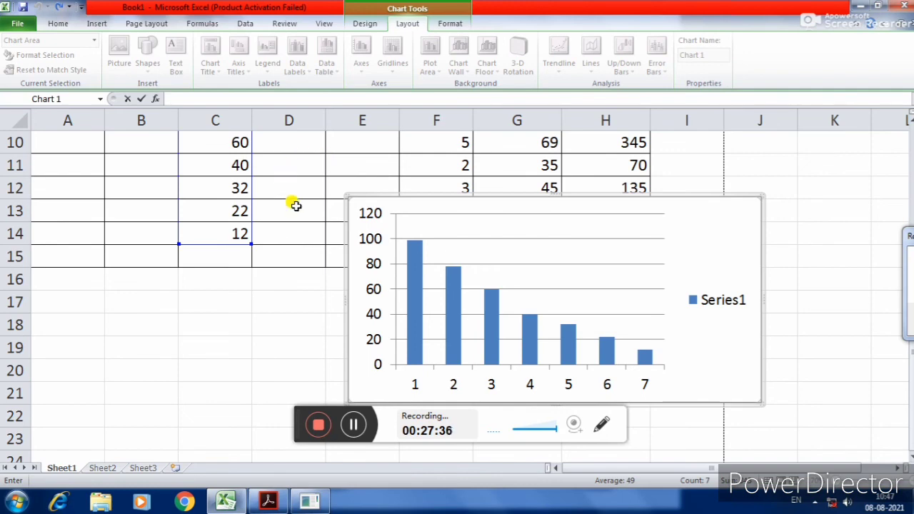
left_click(295, 205, "ctrl")
left_click(299, 270, "ctrl")
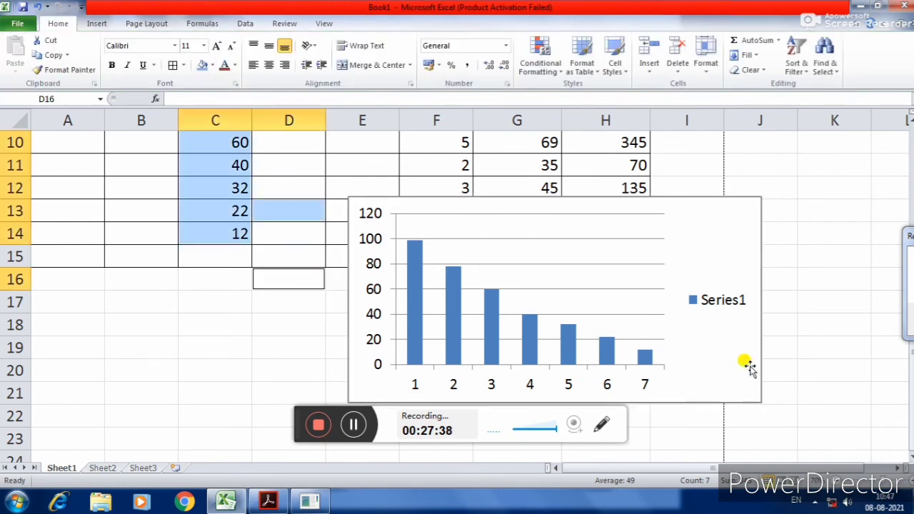
scroll(714, 330, "down", 1, "ctrl")
scroll(687, 317, "down", 2, "ctrl")
scroll(312, 133, "down", 2, "ctrl")
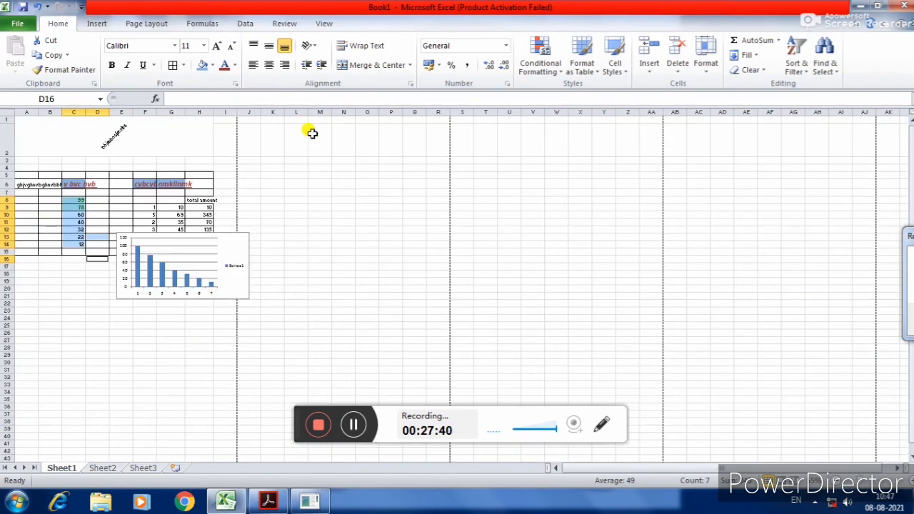
scroll(300, 212, "up", 2, "ctrl")
scroll(230, 157, "up", 2, "ctrl")
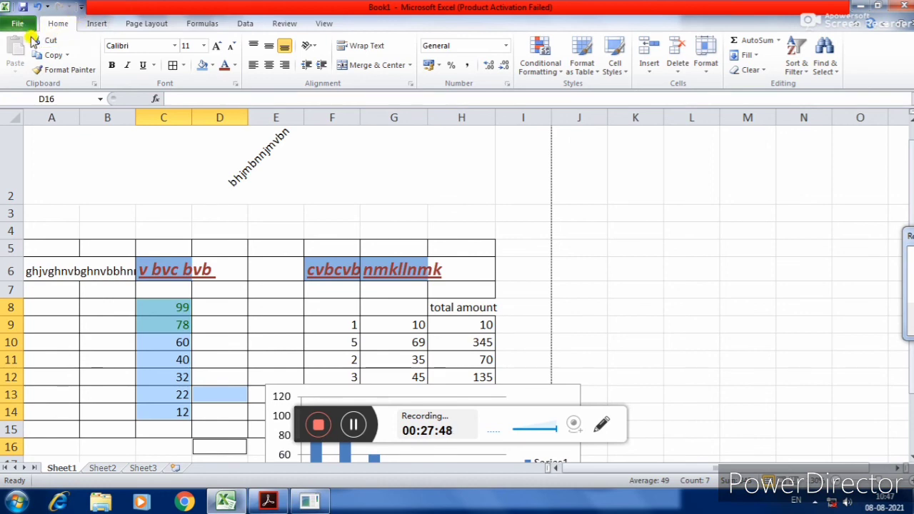
Create blank workbook Book2 and open the AutoSum function list under Formulas.
left_click(20, 28)
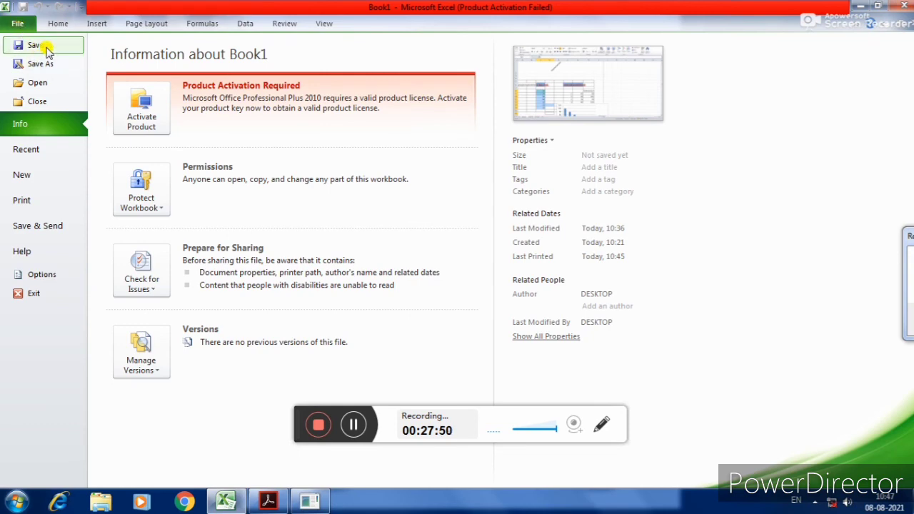
left_click(37, 177)
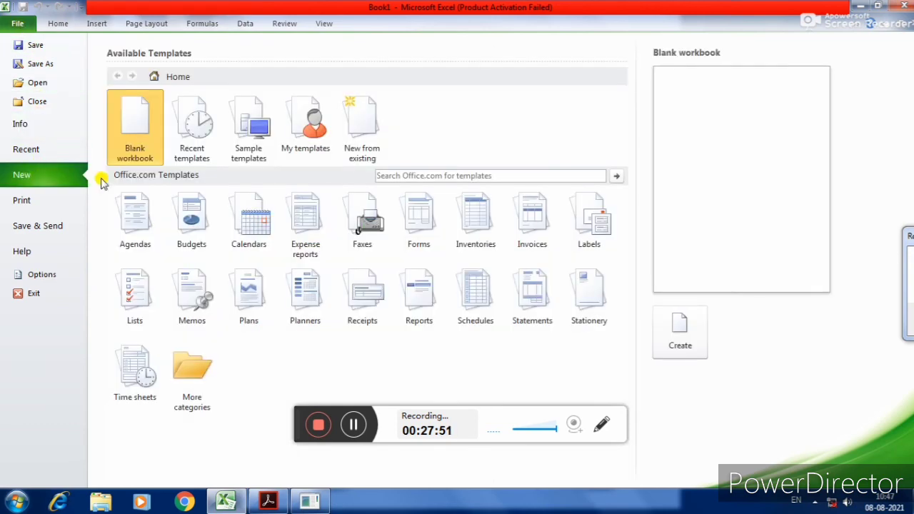
double_click(134, 127)
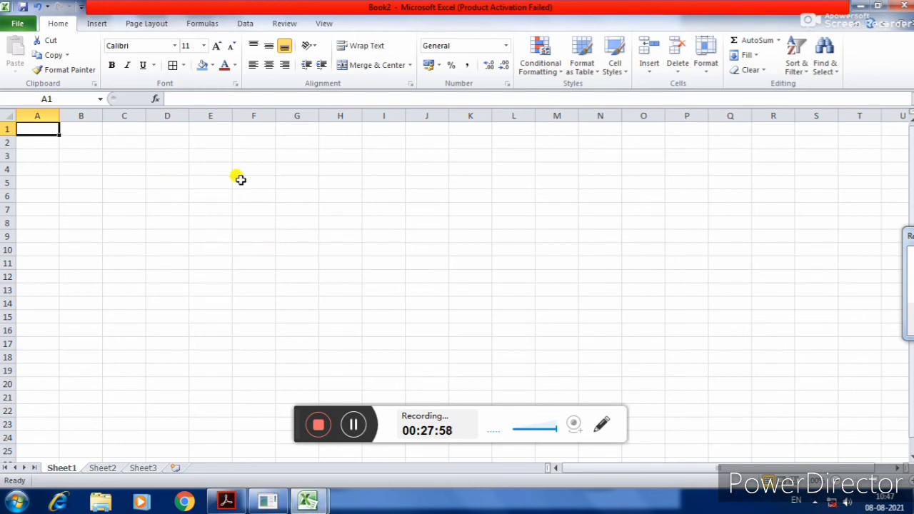
left_click(192, 25)
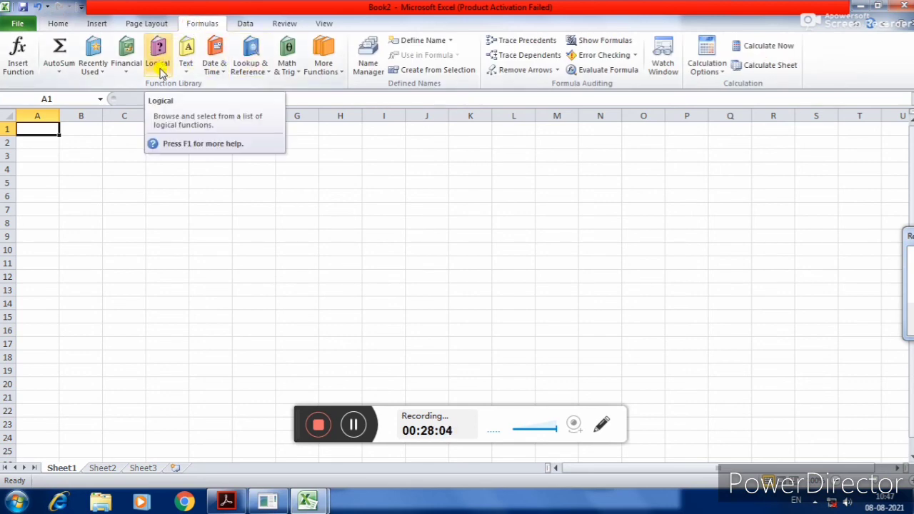
left_click(58, 72)
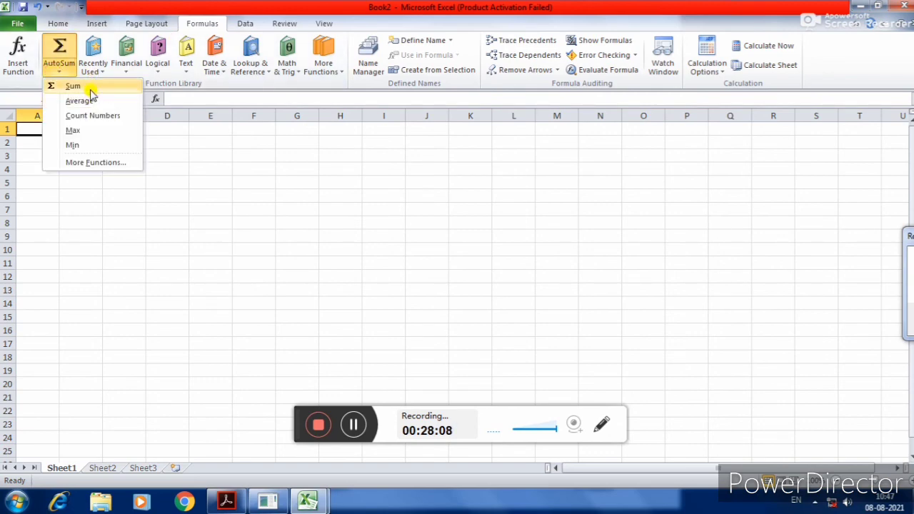